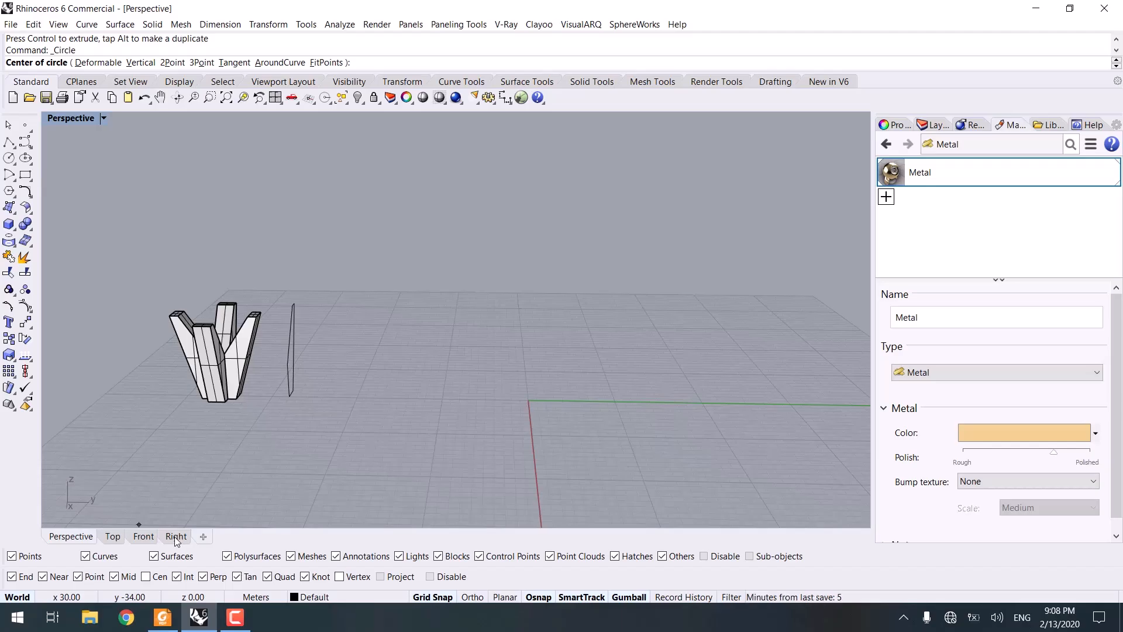
Step: Draw a circle centred at the origin in the Right view
left_click(176, 536)
type("0")
key("Return")
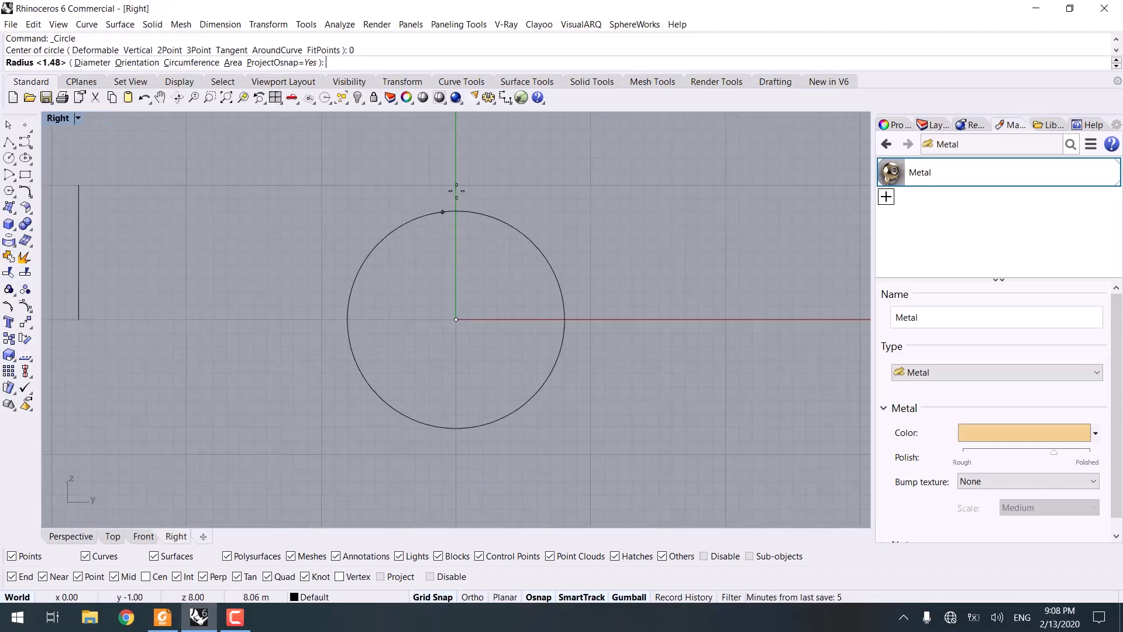
left_click(455, 184)
right_click_drag(457, 268, 442, 304)
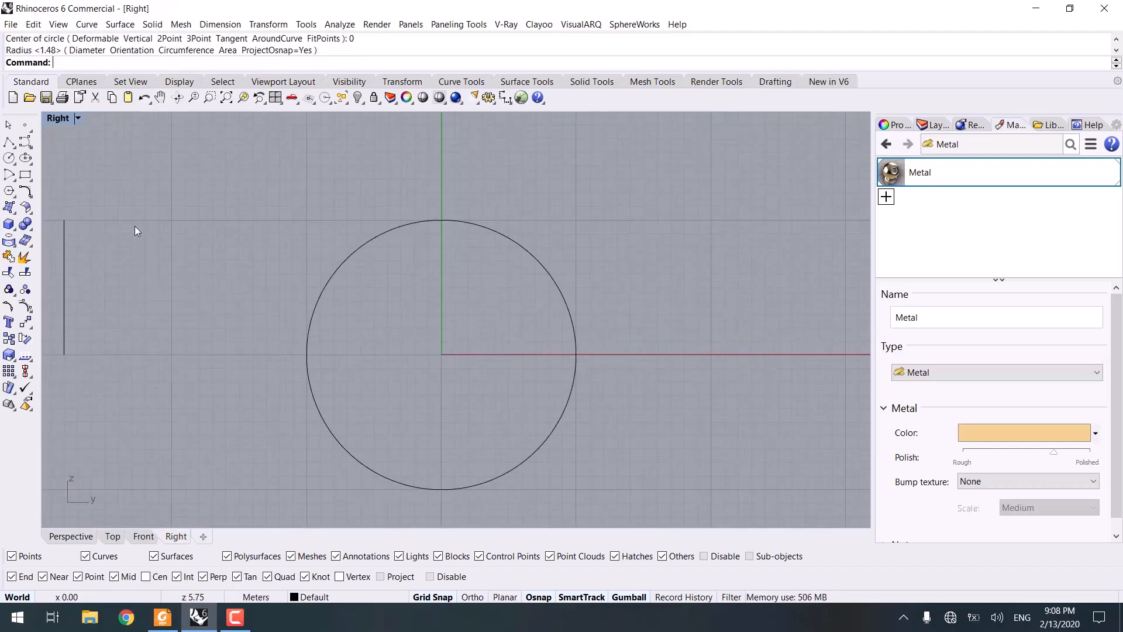
Step: Draw a polyline from the circle's centre slanting up and to the left past the circle's top
left_click(9, 141)
scroll(386, 303, "up", 3)
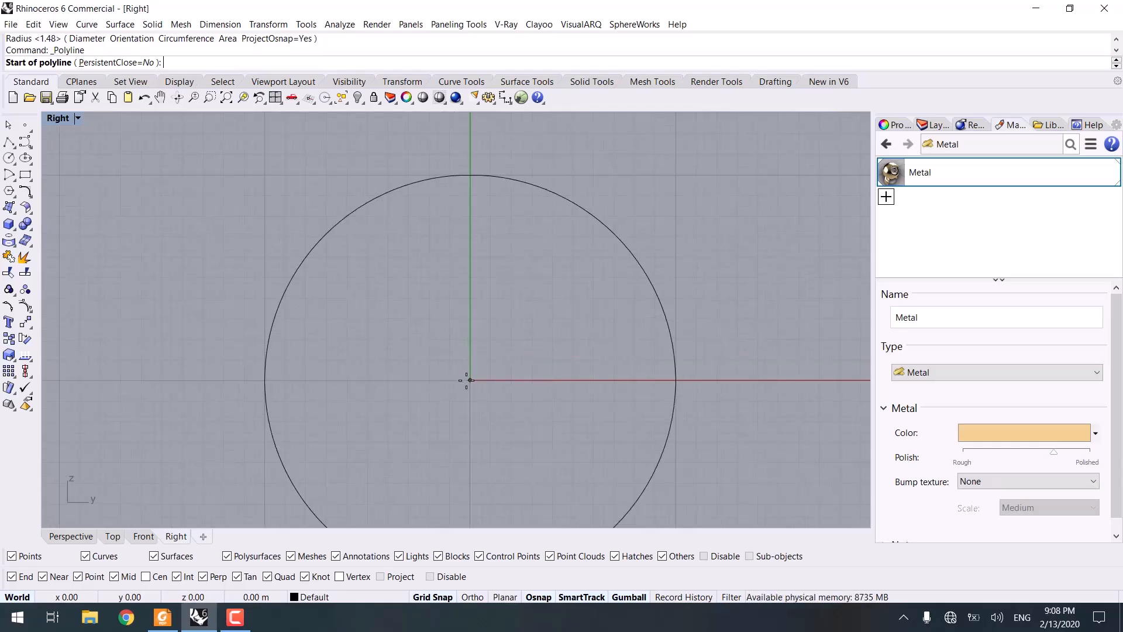
left_click(469, 380)
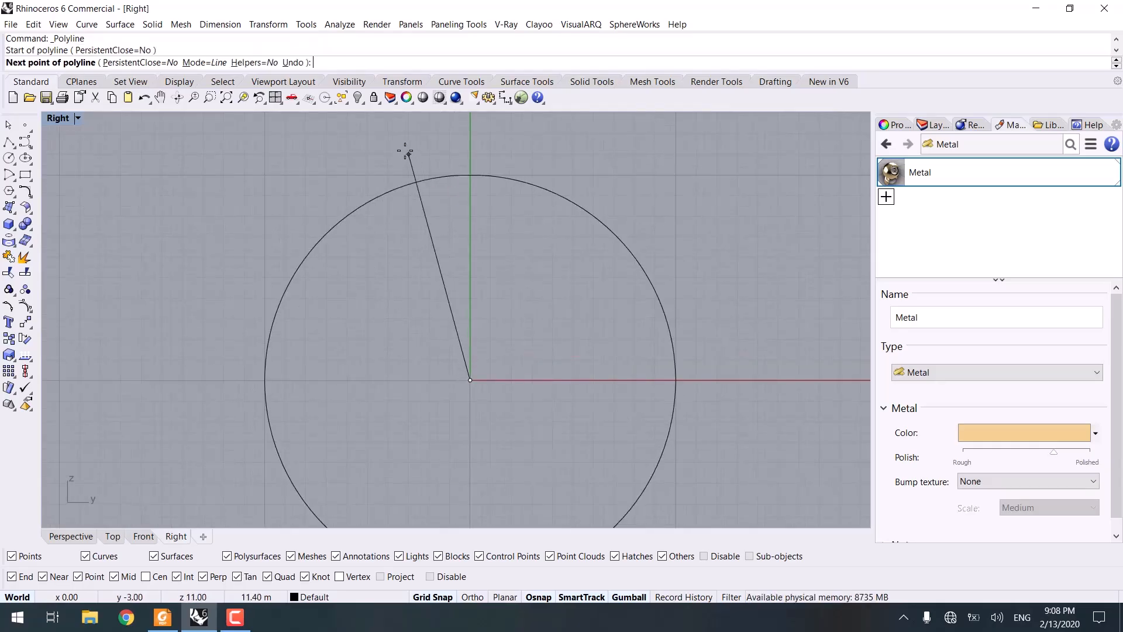
left_click(390, 153)
key("Return")
scroll(401, 218, "up", 3)
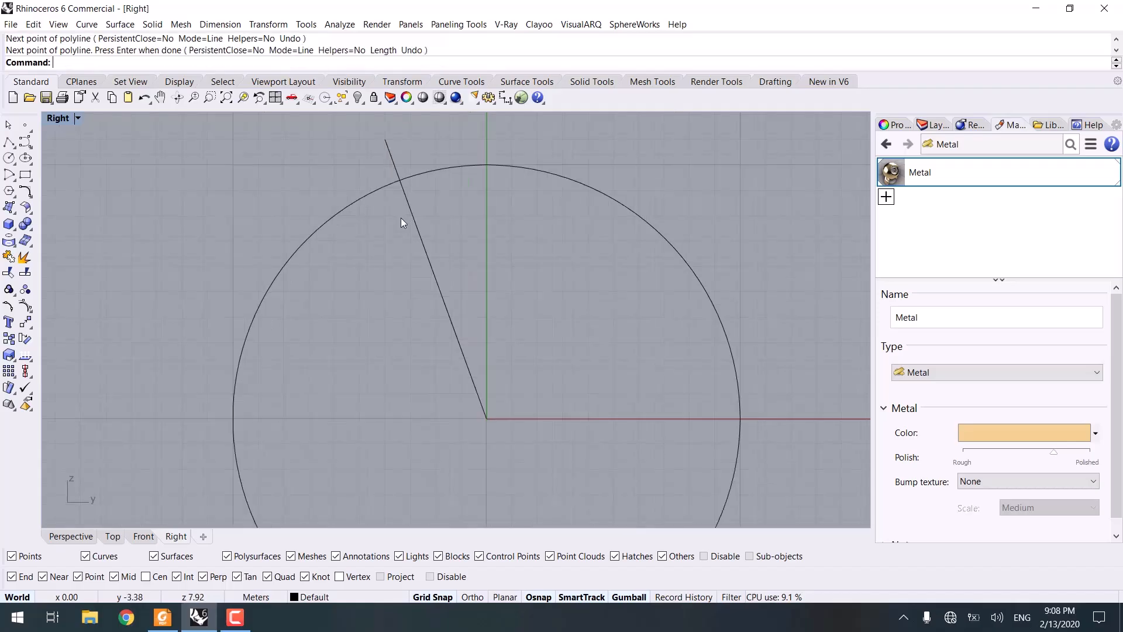
Step: Mirror the slanted line across the vertical axis through the circle's centre
left_click(383, 326)
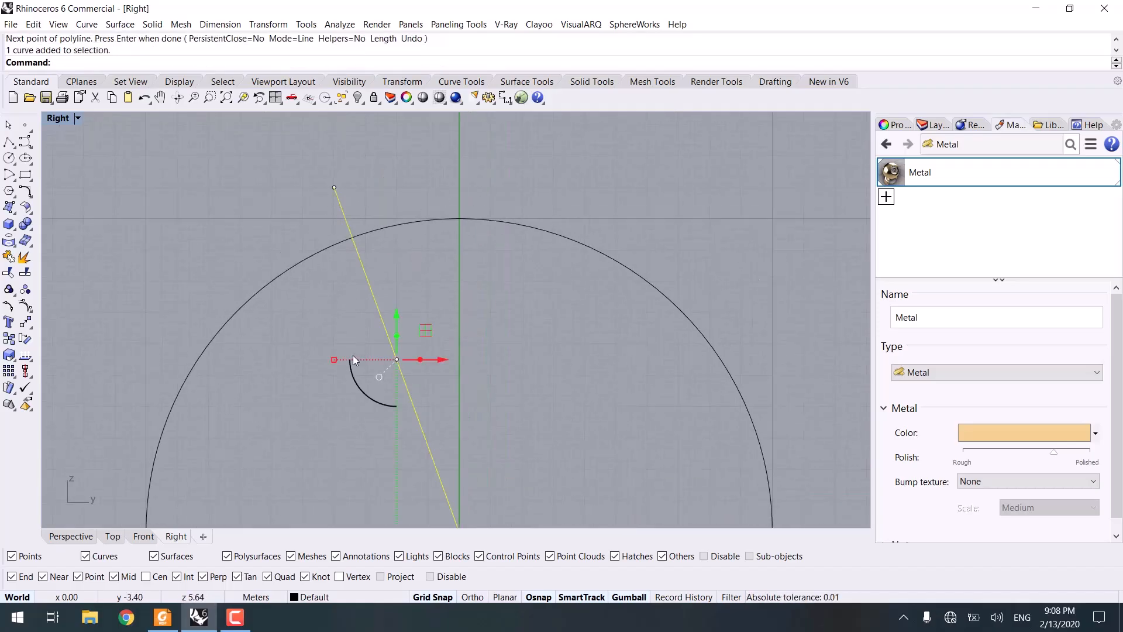
type("MI")
key("Return")
right_click_drag(450, 402, 421, 266)
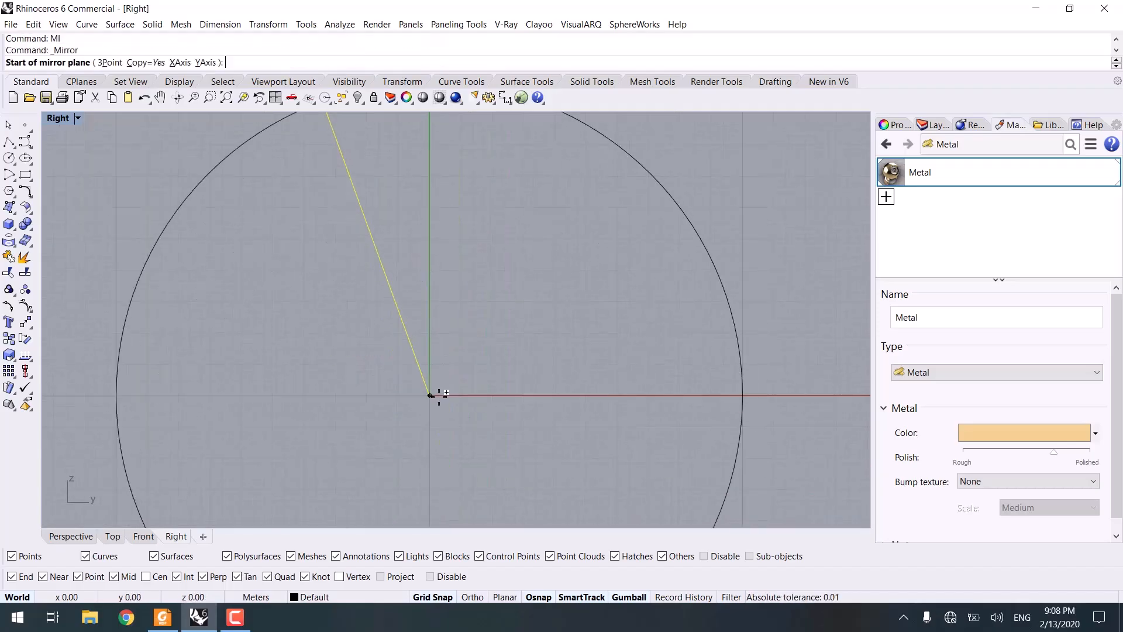
left_click(431, 397)
left_click(436, 436)
scroll(491, 377, "down", 2)
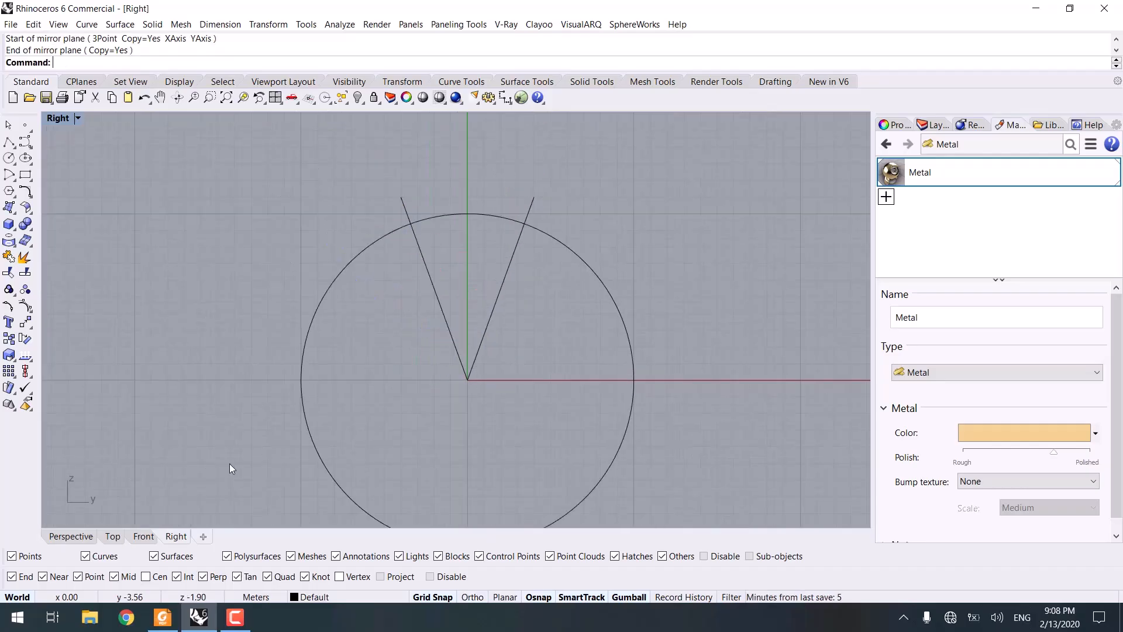
Step: In the Perspective view, draw a line joining the two points where the slanted lines cross the circle
left_click(81, 537)
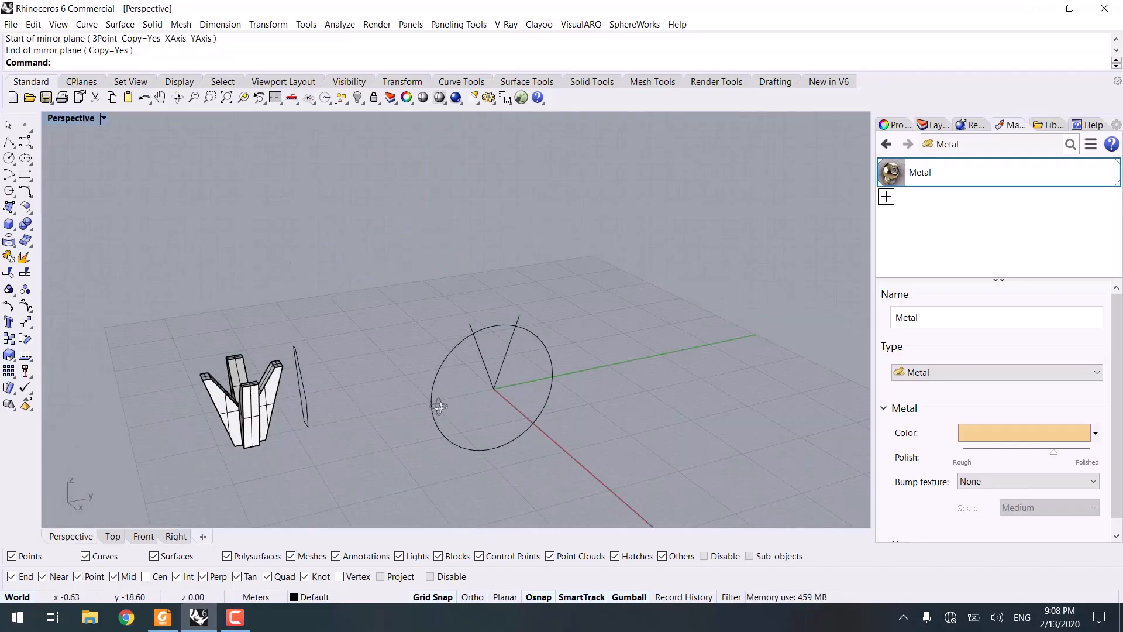
right_click_drag(439, 406, 490, 400)
scroll(482, 330, "up", 7)
right_click_drag(494, 324, 410, 348)
left_click(9, 142)
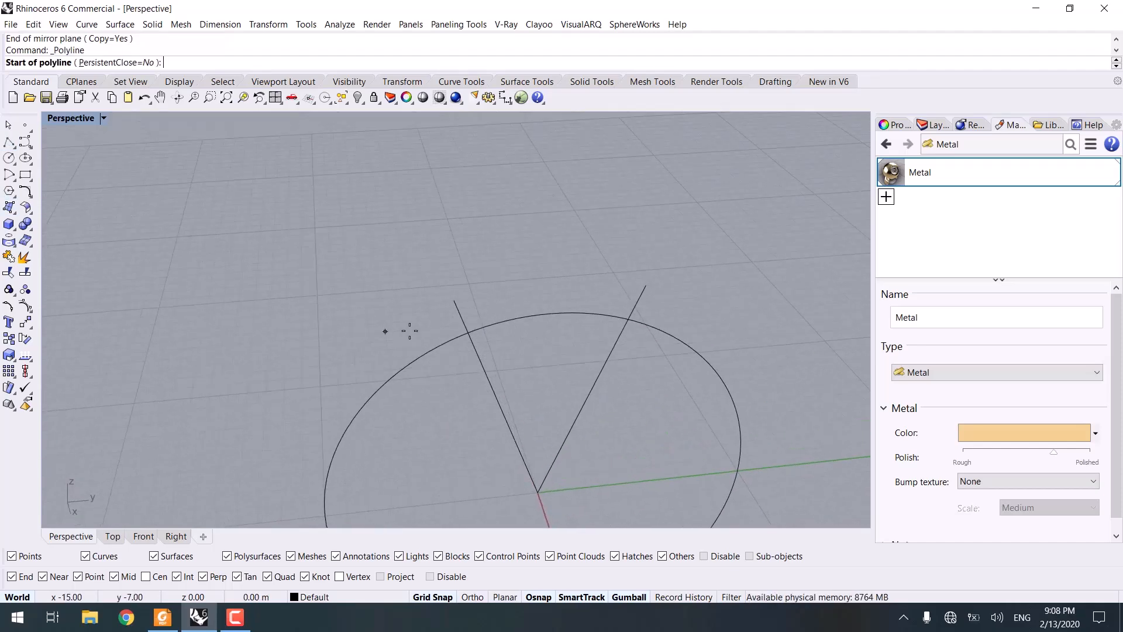
left_click(466, 332)
left_click(628, 318)
right_click(621, 324)
Step: Draw a line from the chord's midpoint extending 1 m to each side along the X direction
scroll(621, 324, "up", 3)
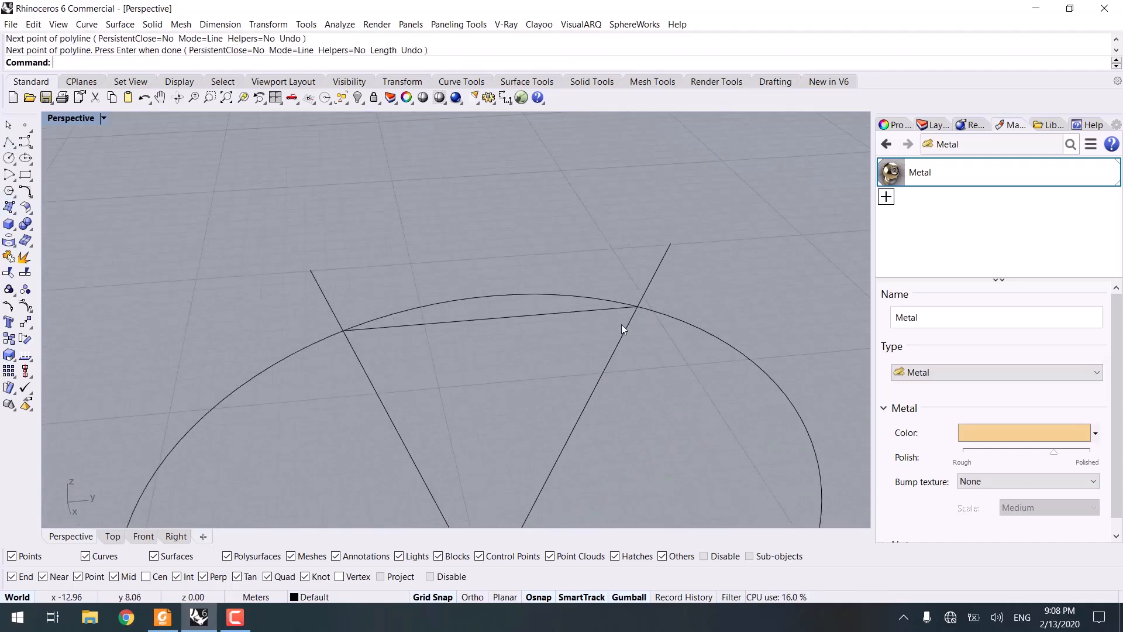
right_click_drag(622, 324, 581, 268, "shift")
scroll(613, 278, "up", 8)
scroll(445, 266, "down", 9)
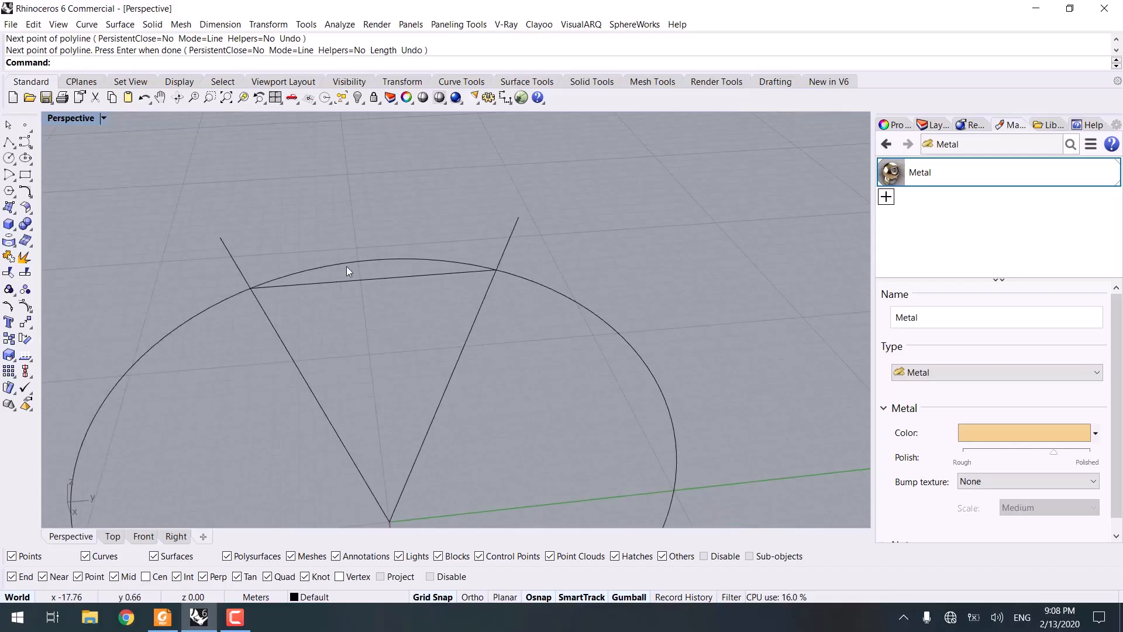
right_click_drag(454, 263, 140, 236)
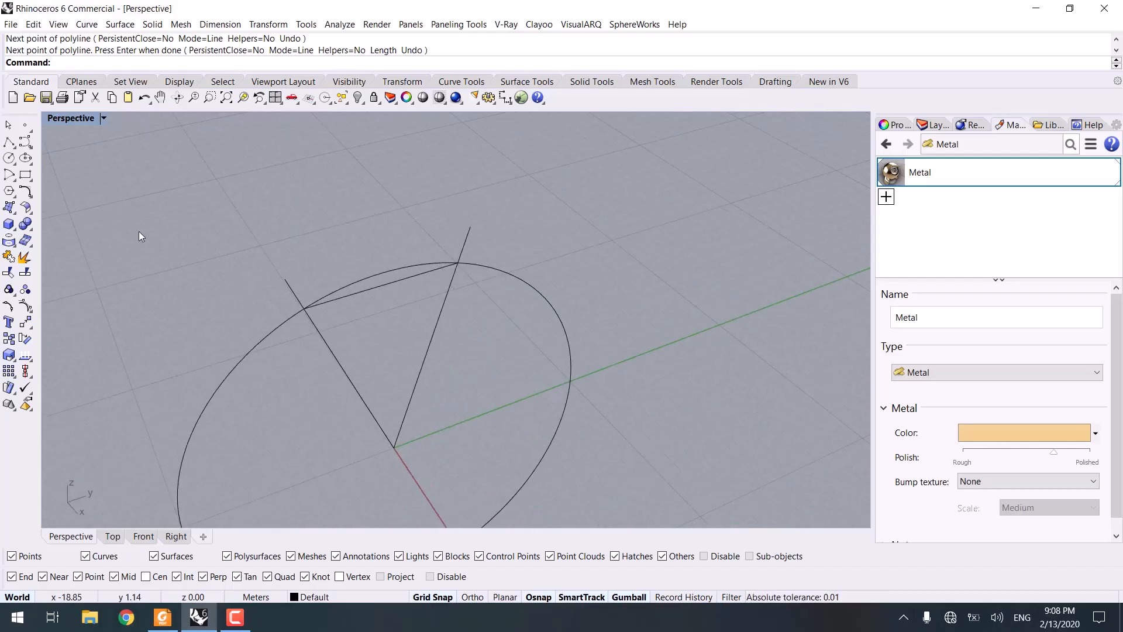
left_click(14, 145)
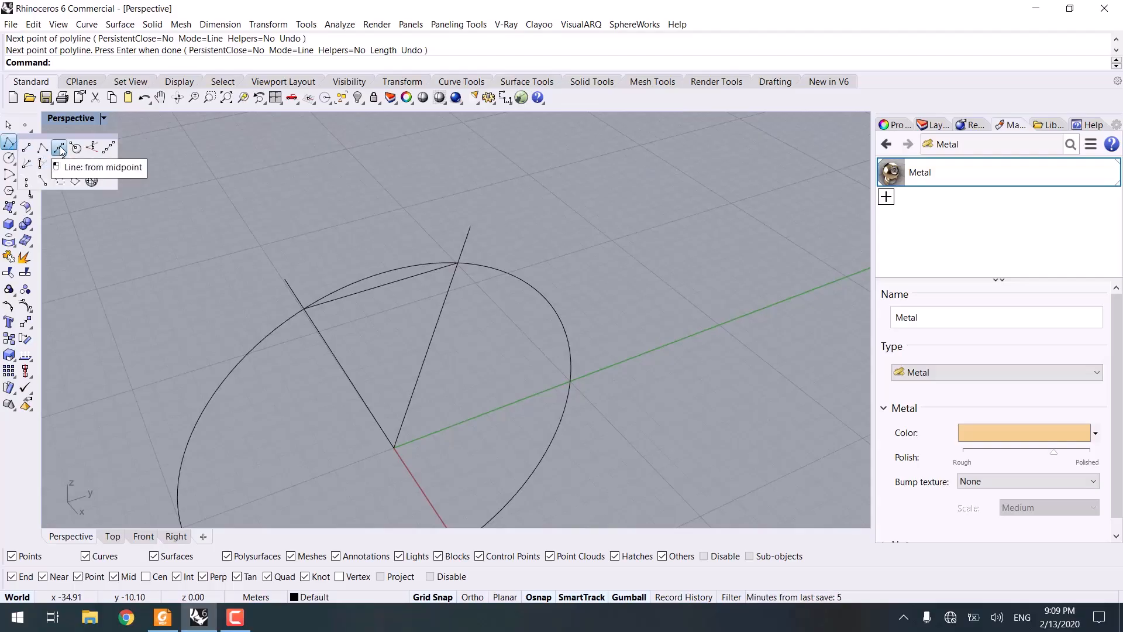
left_click(60, 148)
left_click(387, 285)
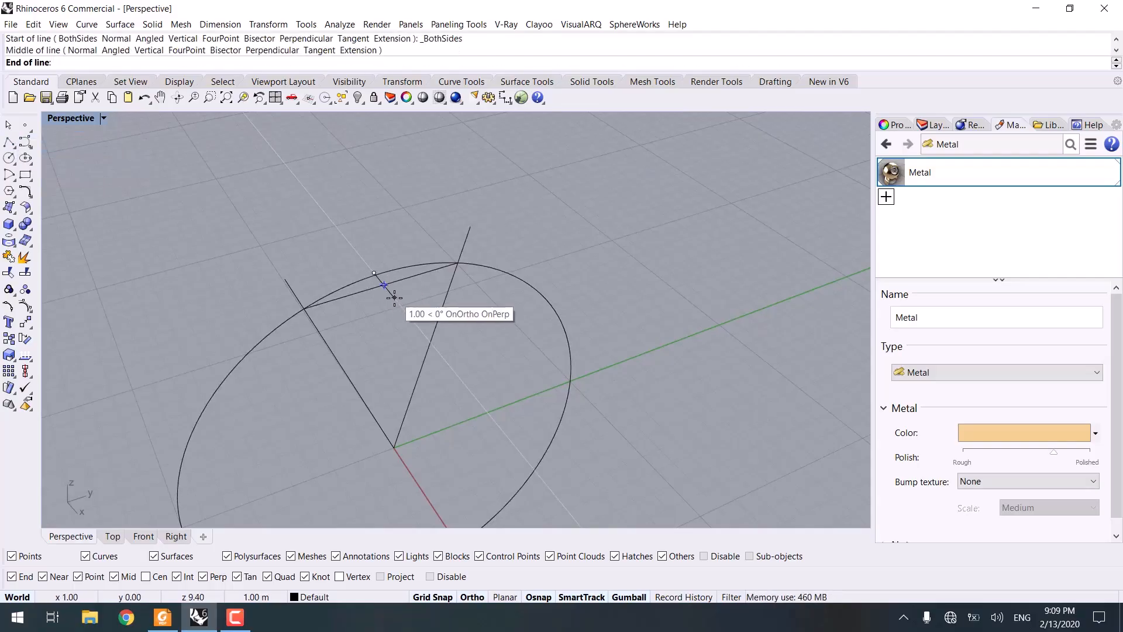
scroll(391, 296, "up", 2)
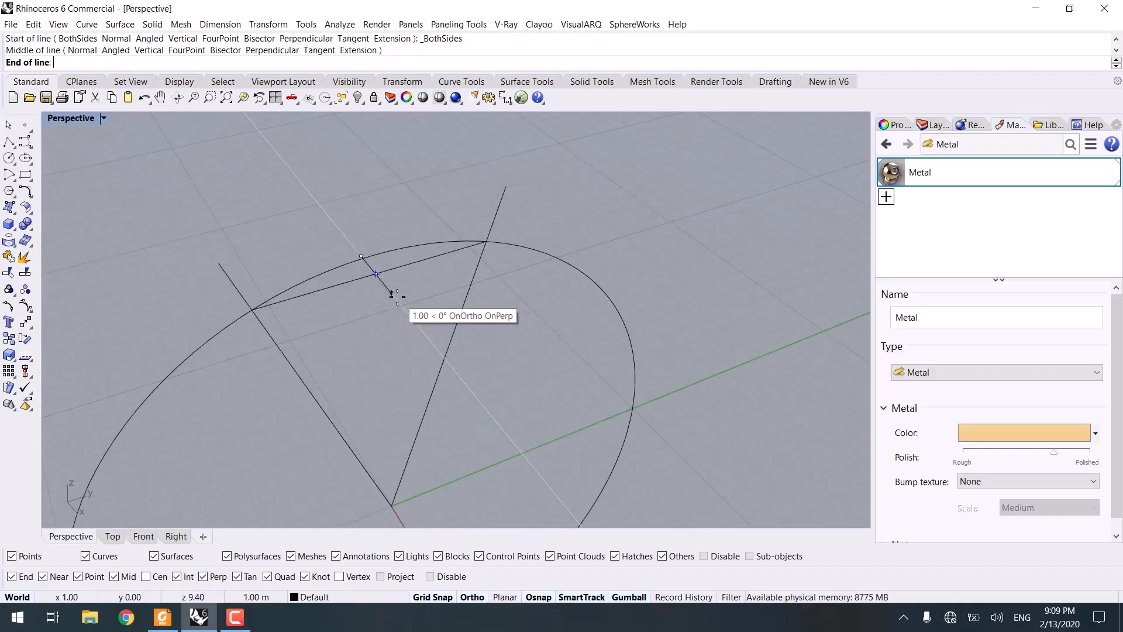
left_click(397, 296, "shift")
right_click_drag(382, 346, 405, 329)
left_click(375, 317)
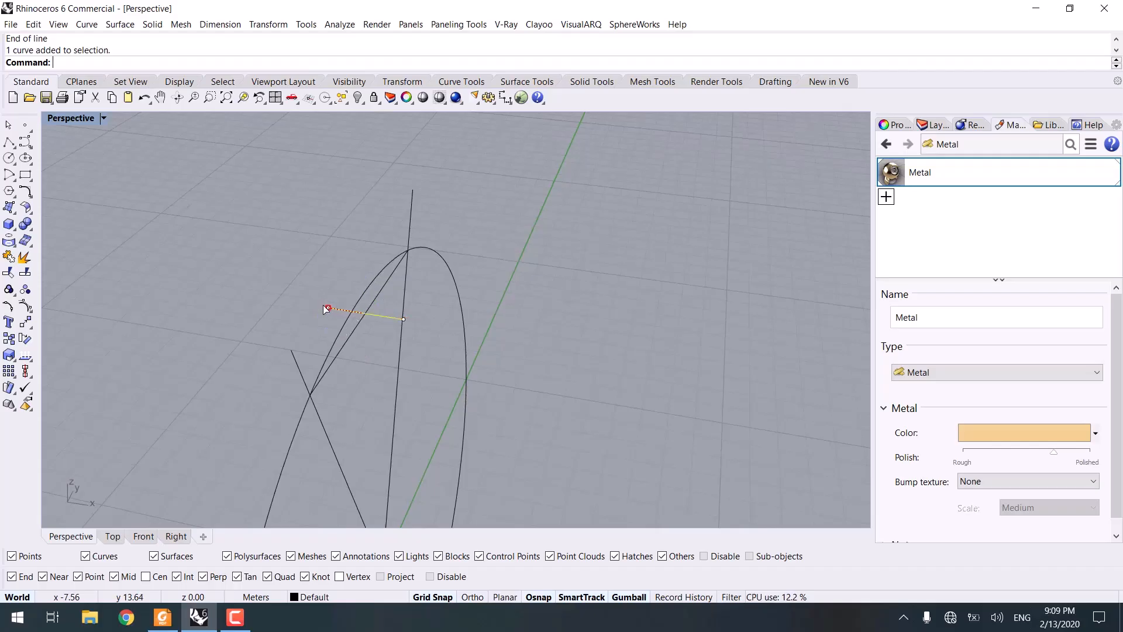
left_click_drag(327, 308, 301, 305)
left_click(340, 321)
right_click_drag(346, 322, 111, 302)
Step: Draw closed lines connecting the chord's endpoints and the cross line's ends into a diamond outline
left_click(7, 144)
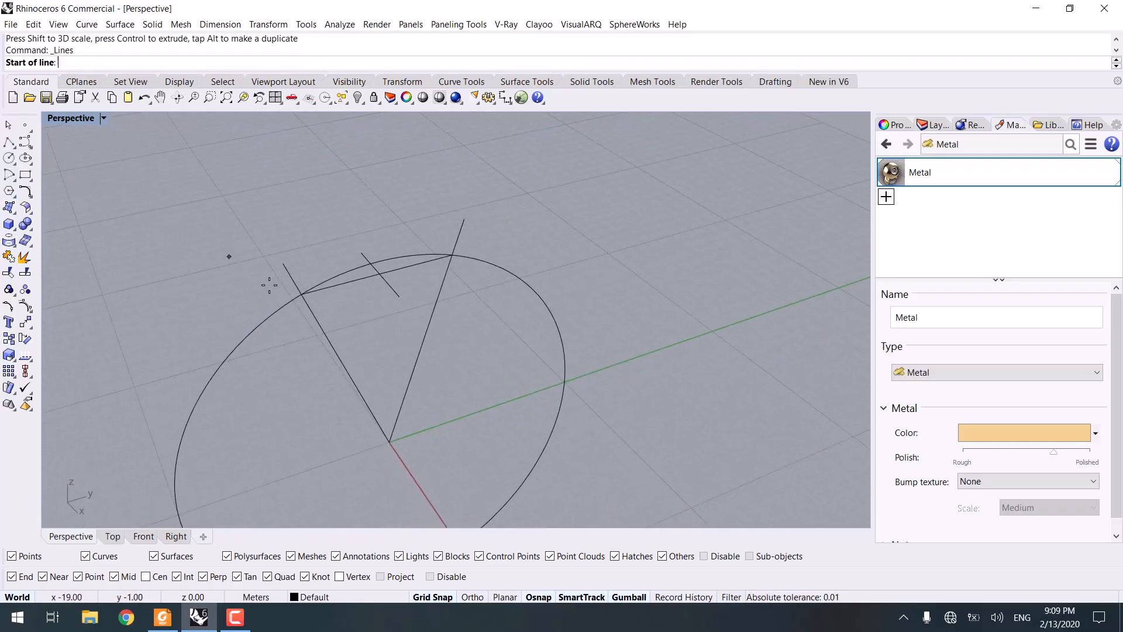
left_click(303, 293)
left_click(398, 296)
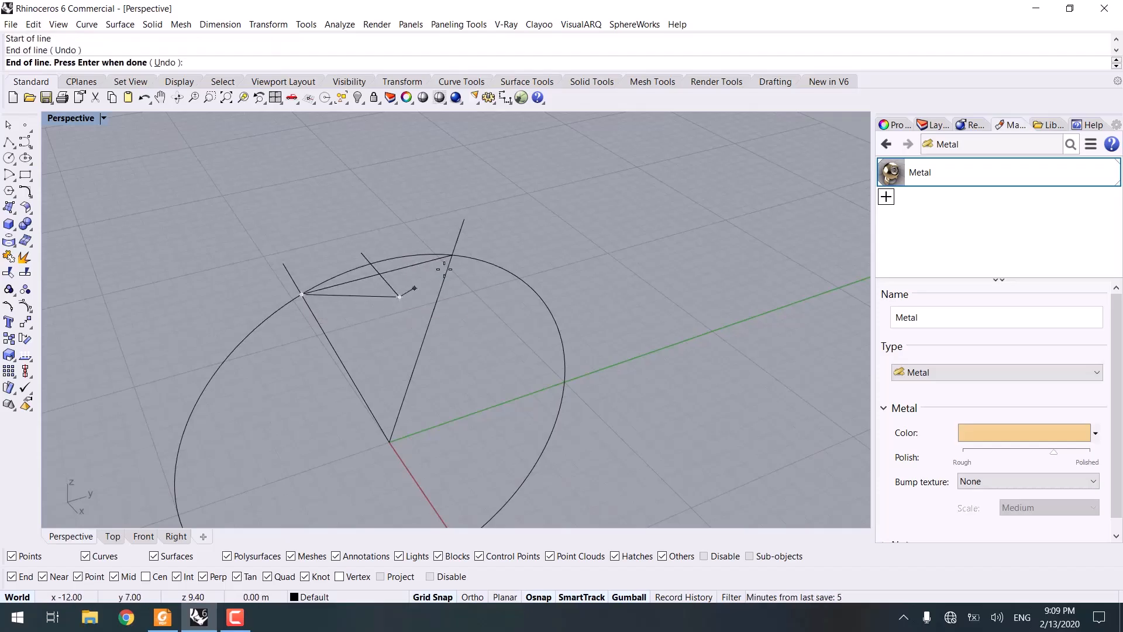
left_click(452, 255)
left_click(361, 253)
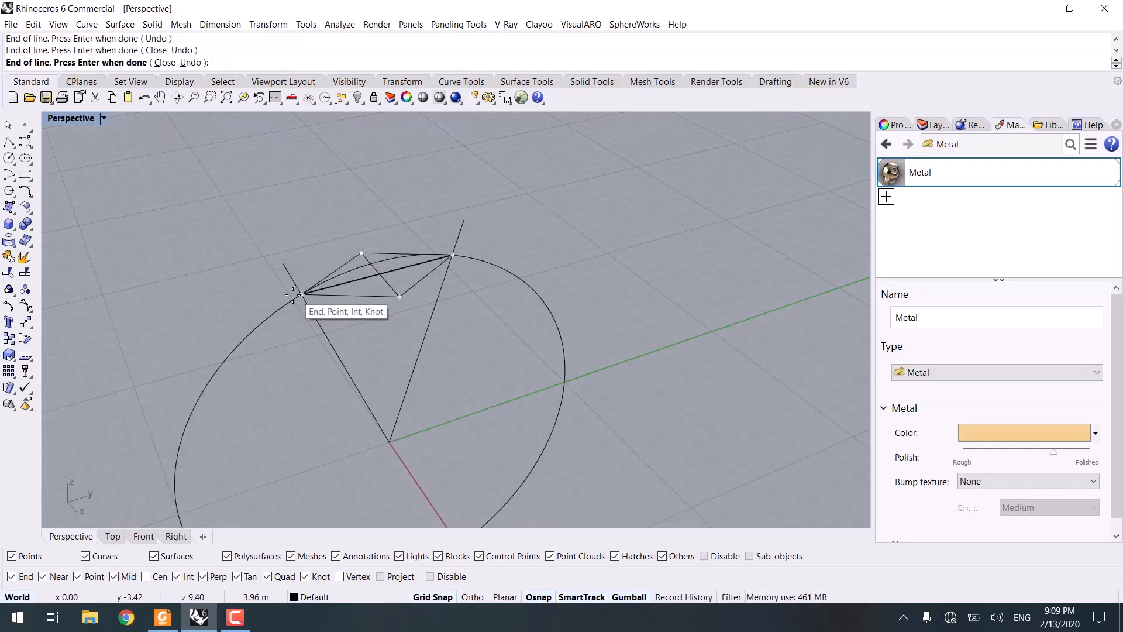
left_click(302, 294)
right_click_drag(302, 294, 253, 374)
scroll(376, 300, "up", 6)
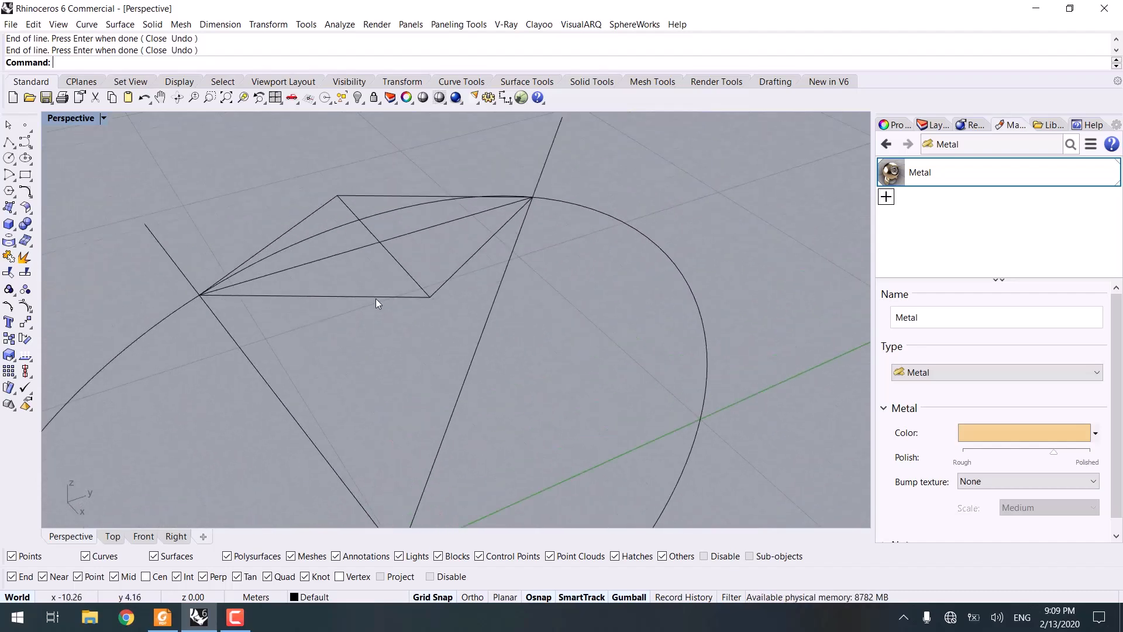
Step: Check the faceted ring reference image in Jewelry.pdf
left_click(163, 617)
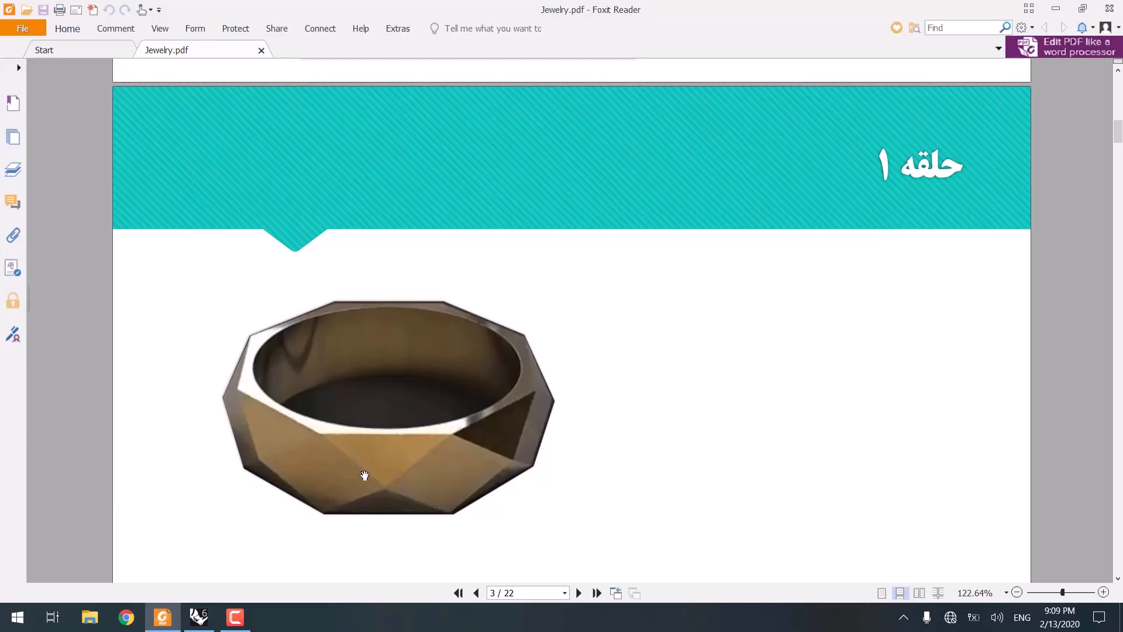
left_click(1057, 10)
Step: Copy the circle from the origin 2 m along the X axis to the cross line's end, enabling Project snap
left_click(460, 177)
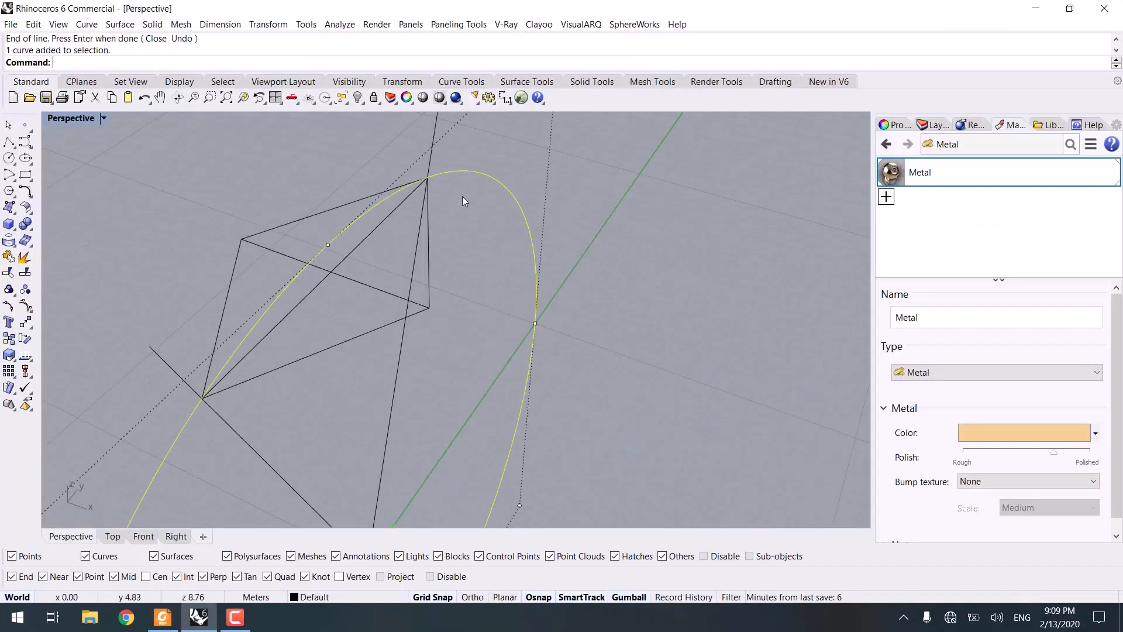
right_click_drag(462, 195, 101, 273)
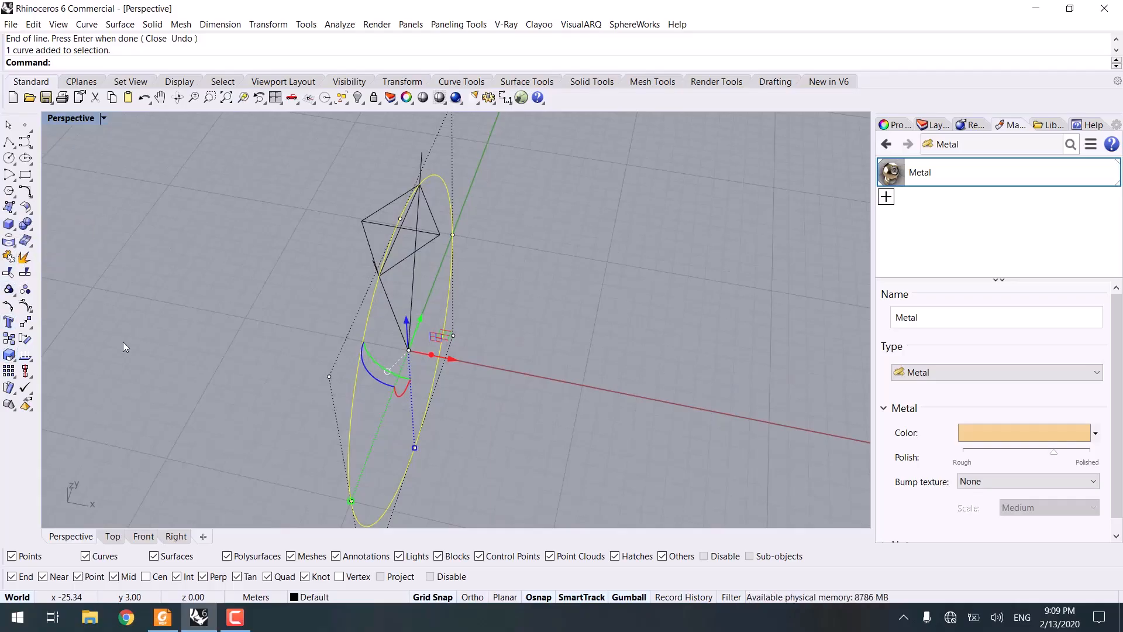
right_click_drag(298, 330, 229, 326)
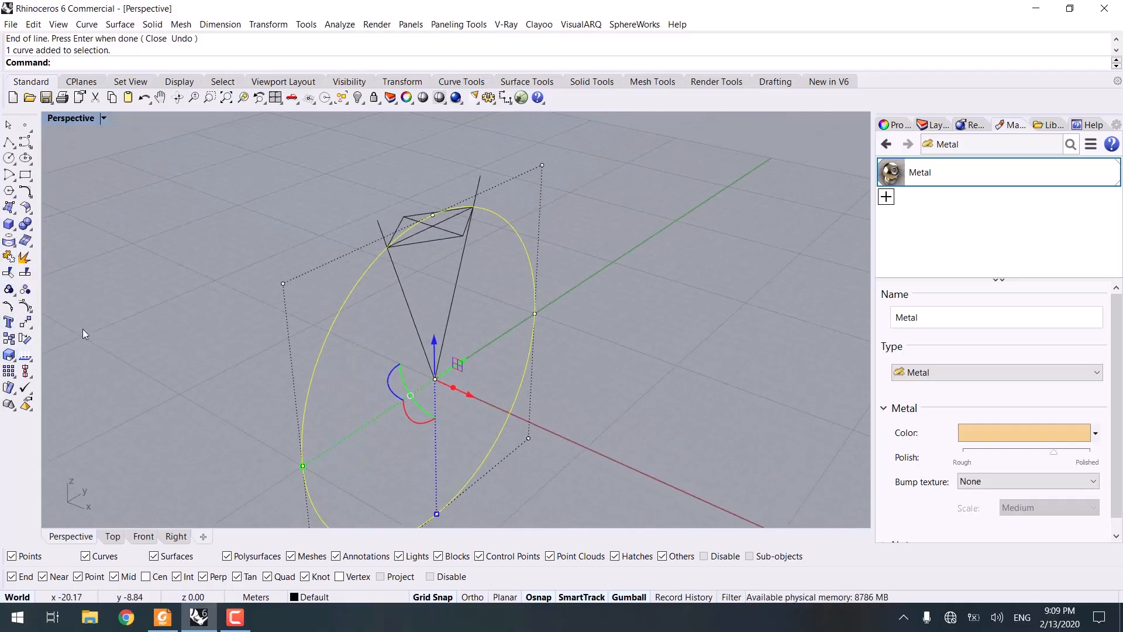
left_click(10, 339)
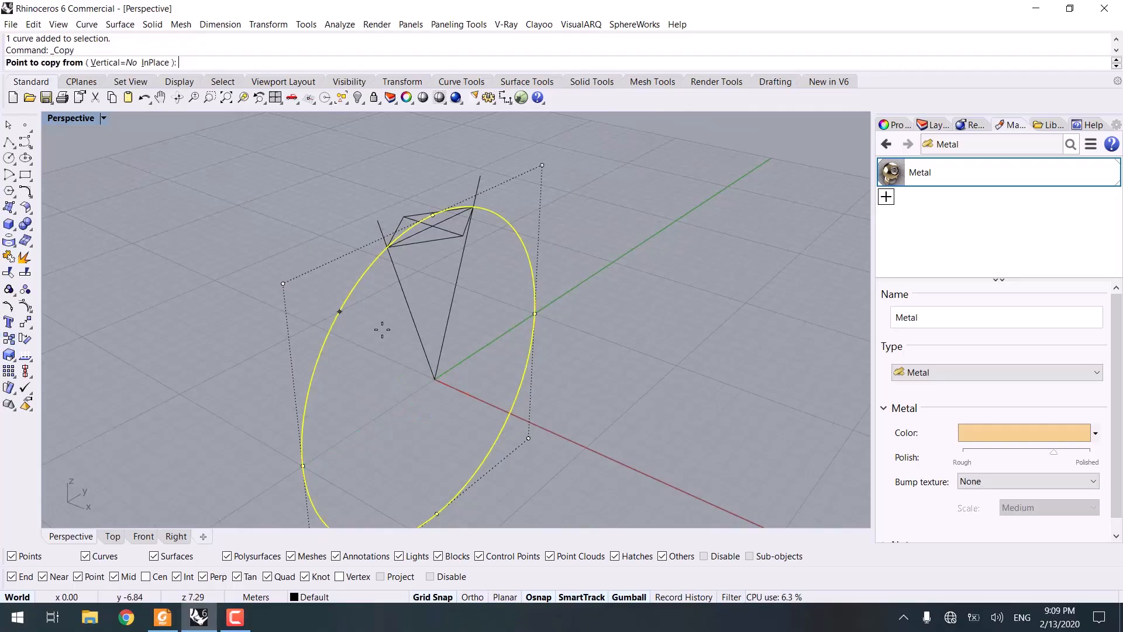
left_click(435, 378)
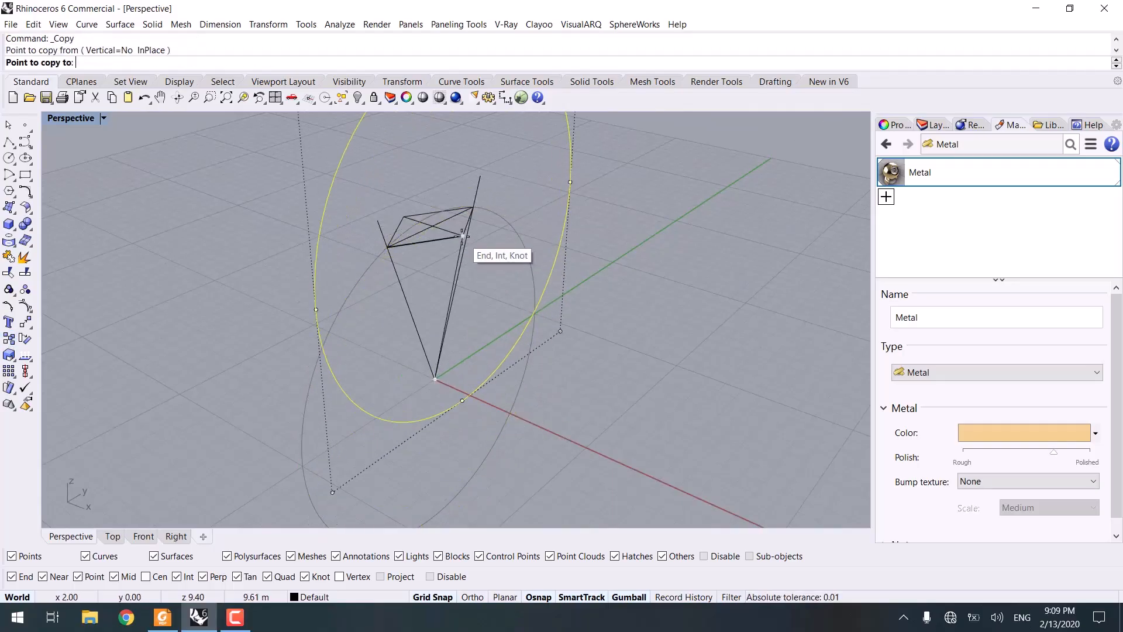
left_click(400, 578)
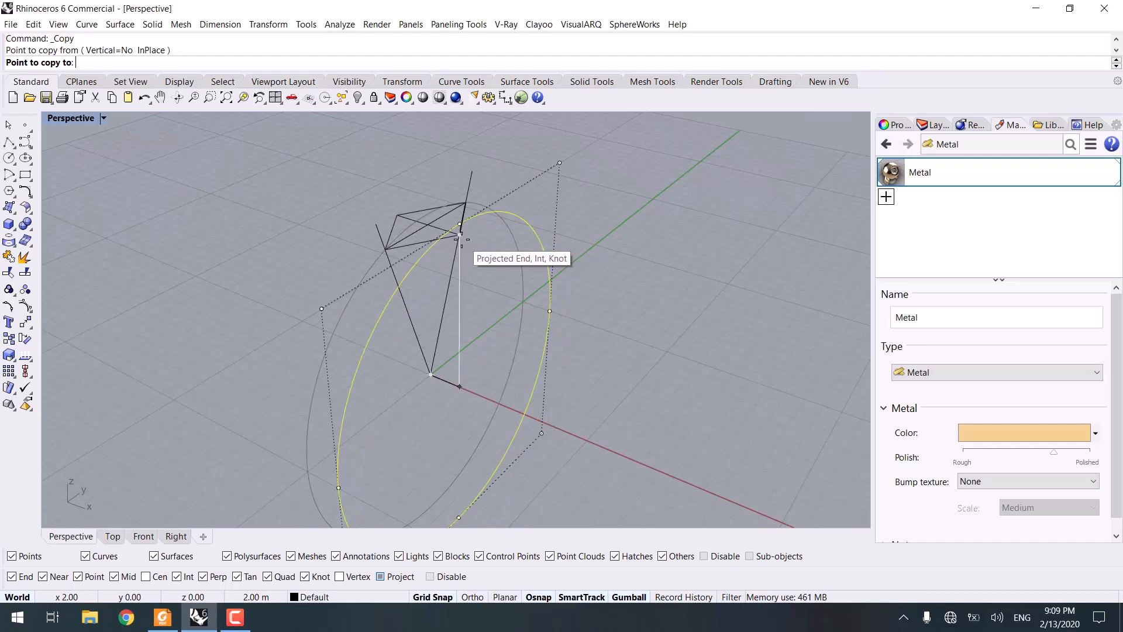
left_click(394, 212)
key("Return")
key("Escape")
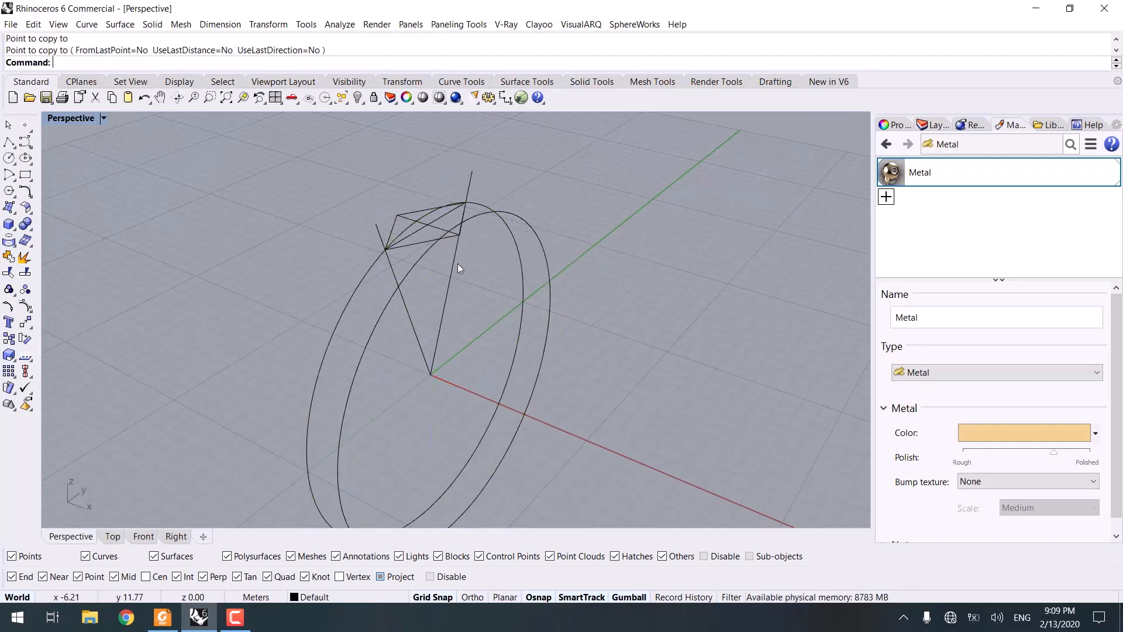
Step: Check the ring reference image in the PDF again
right_click_drag(458, 263, 446, 229)
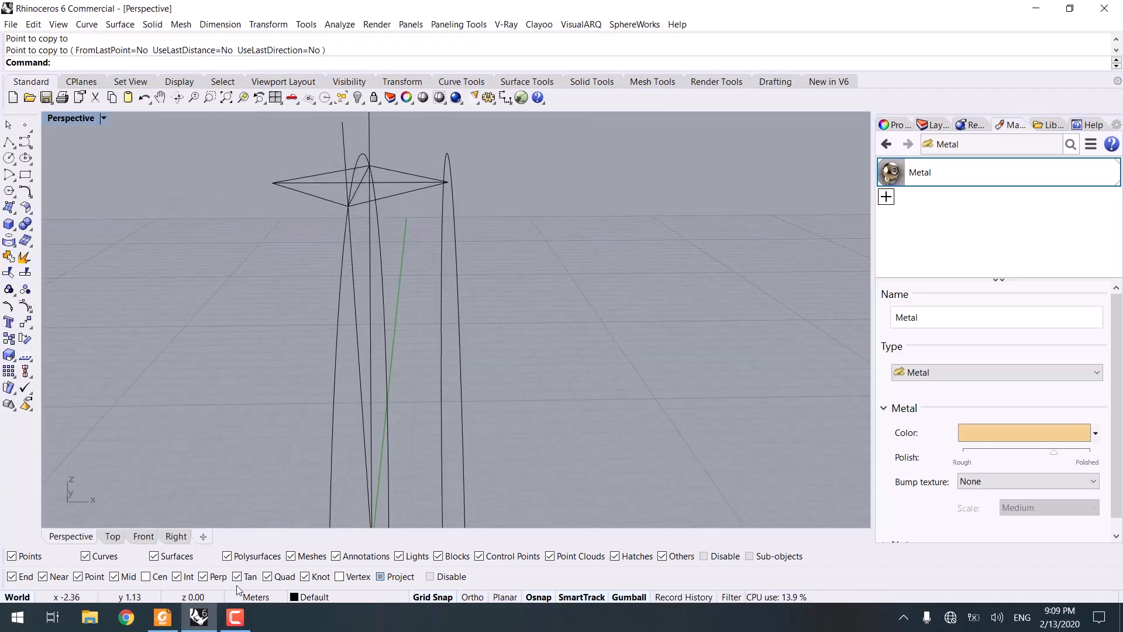
left_click(169, 616)
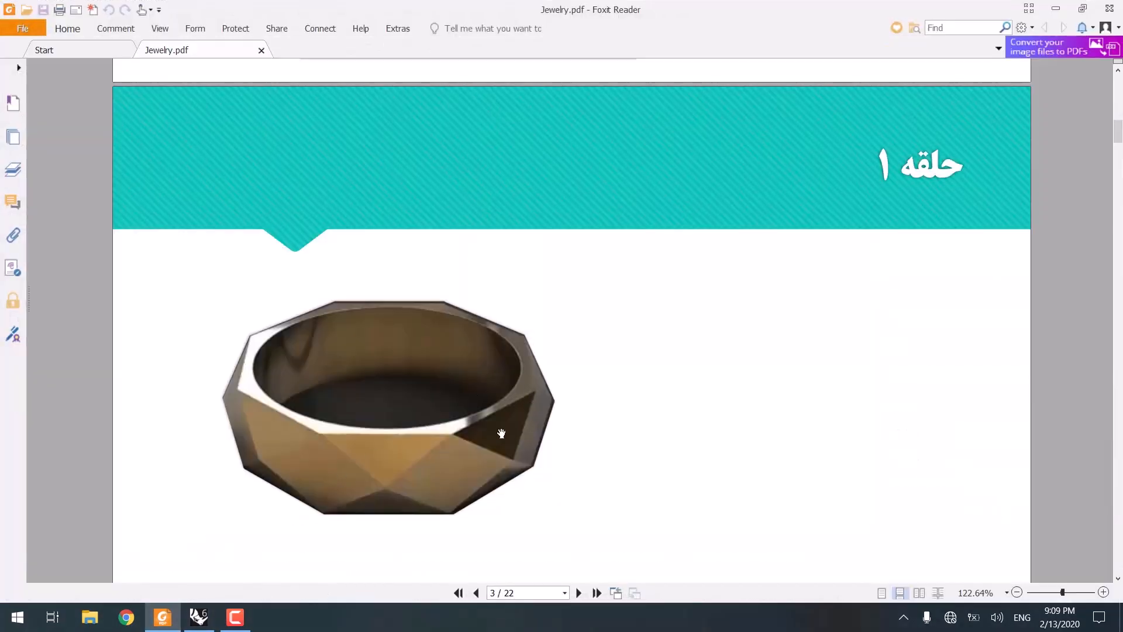
left_click(1055, 8)
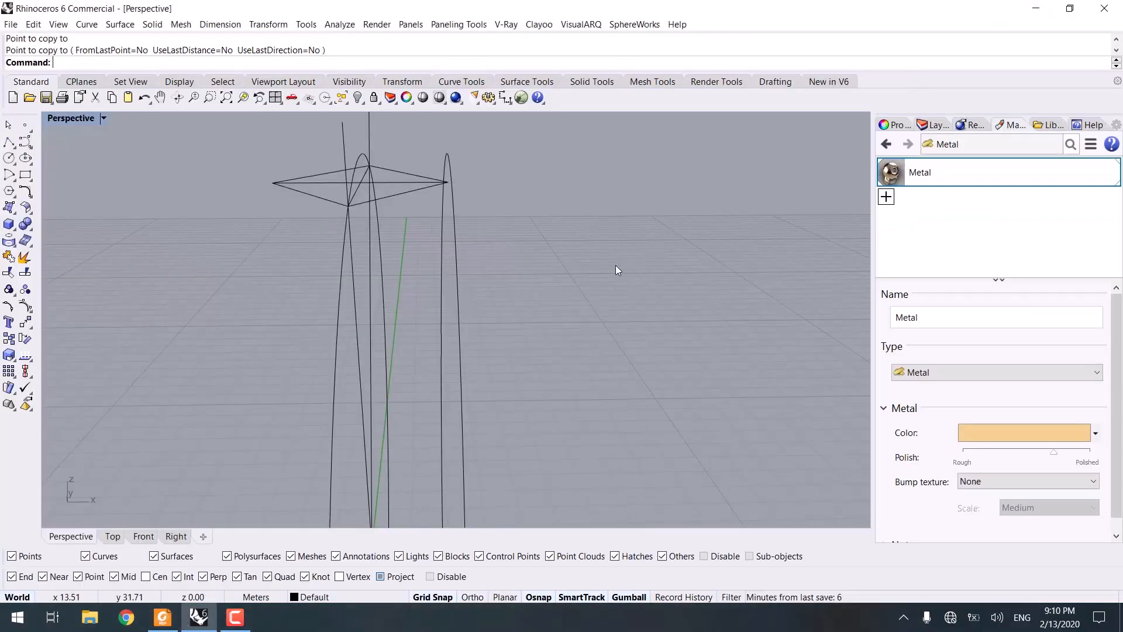
Step: Scale the copied circle about its centre so its top meets the diamond outline's end point, turning off Project snap
left_click(417, 226)
right_click_drag(418, 226, 511, 331)
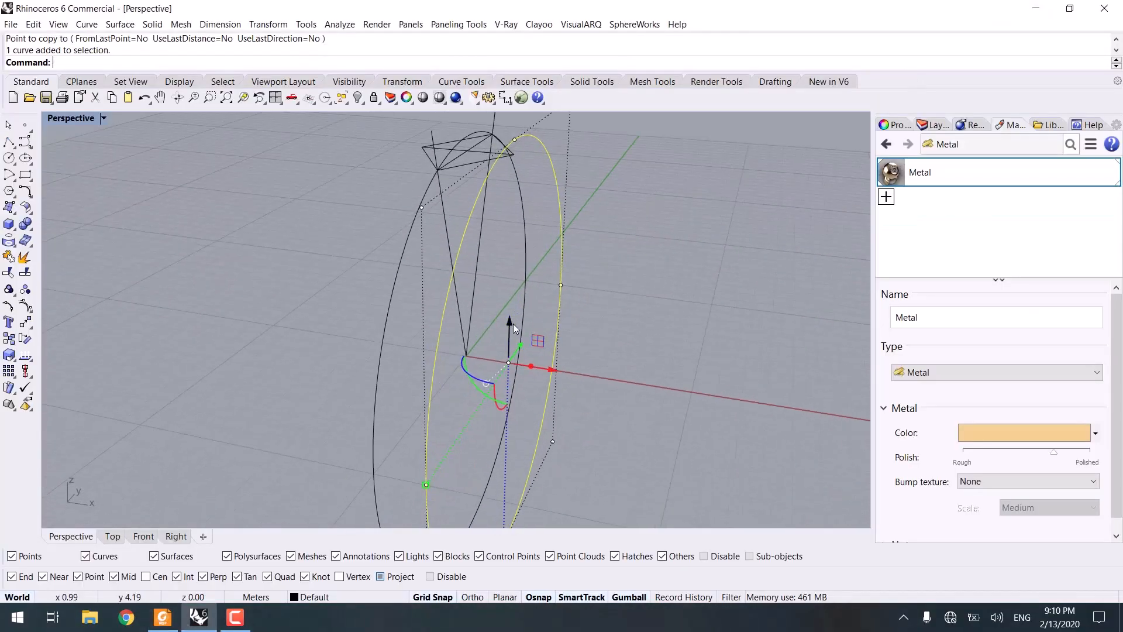
key("Return")
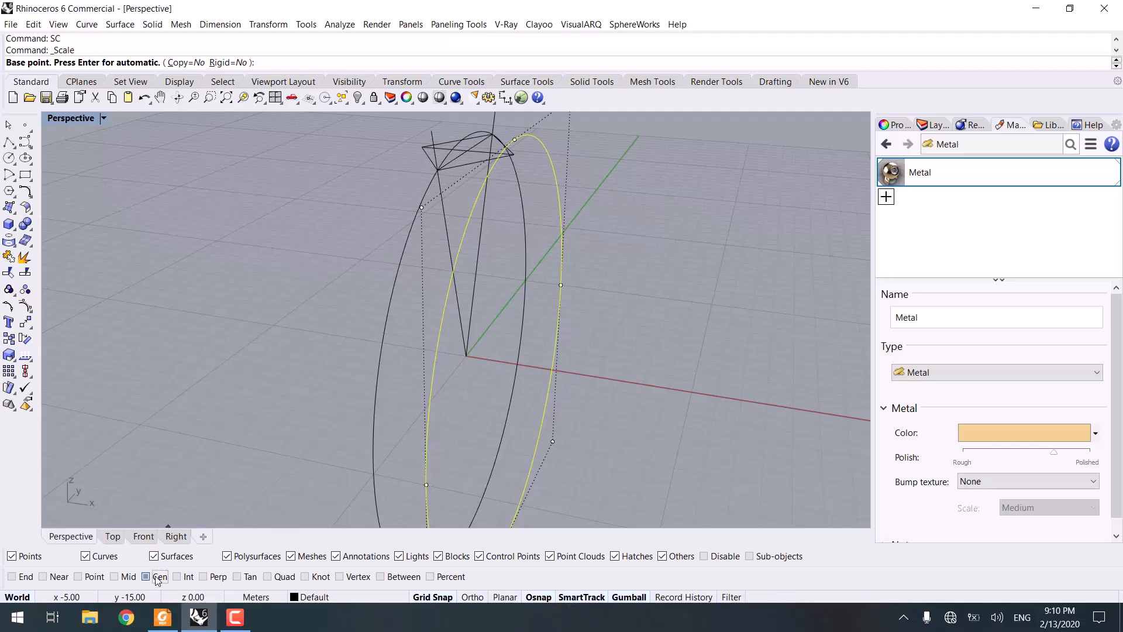
left_click(157, 578)
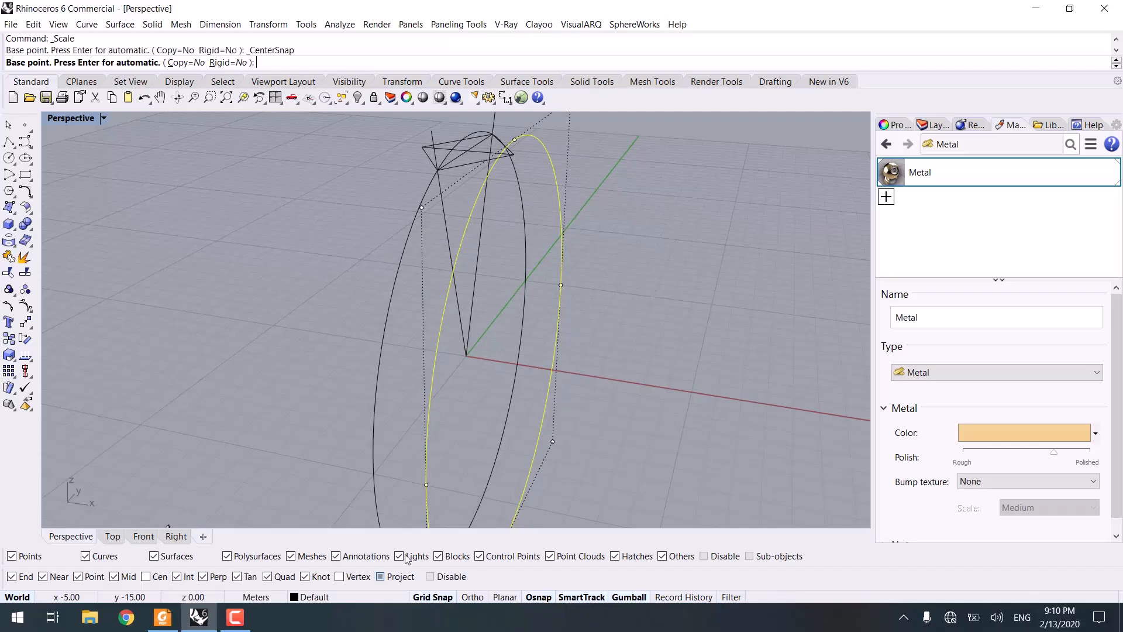
left_click(528, 465)
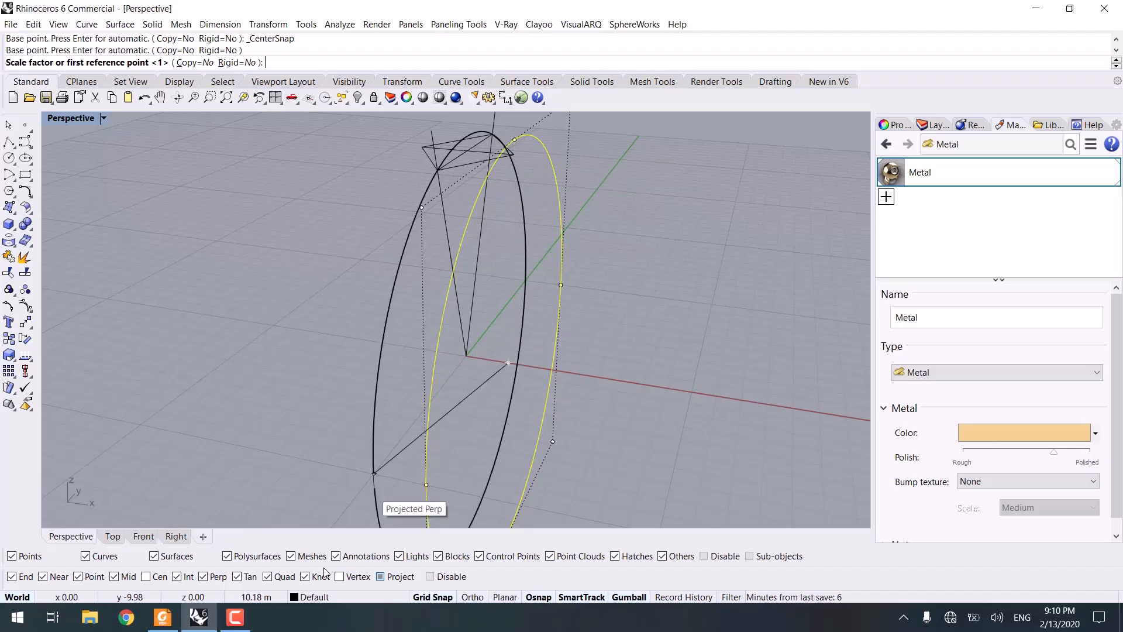
left_click(396, 576)
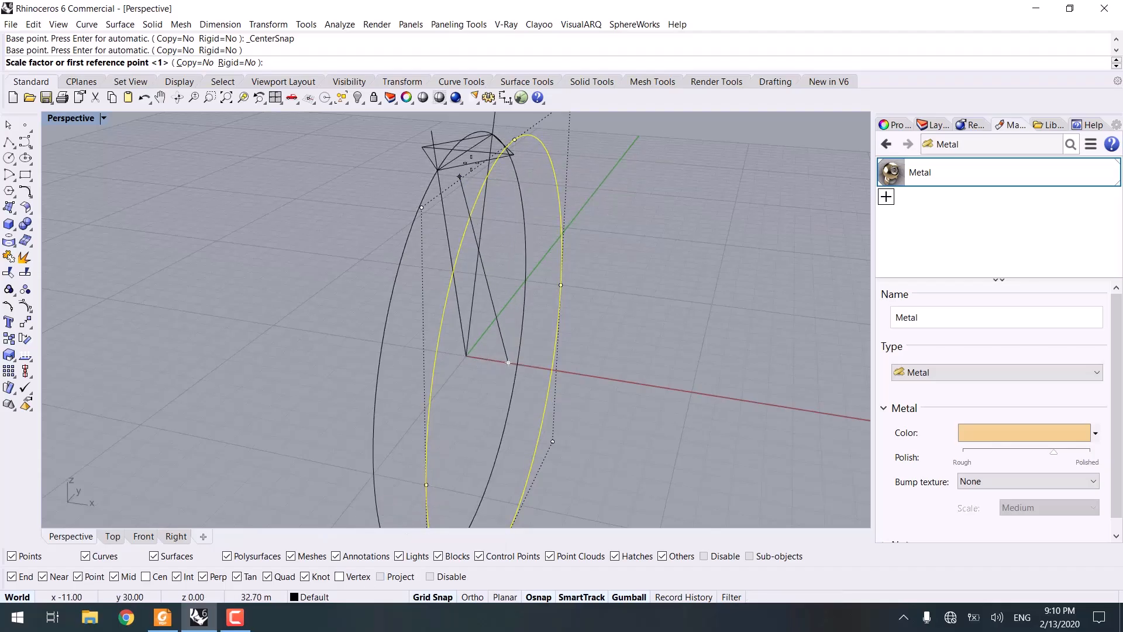
left_click(515, 140)
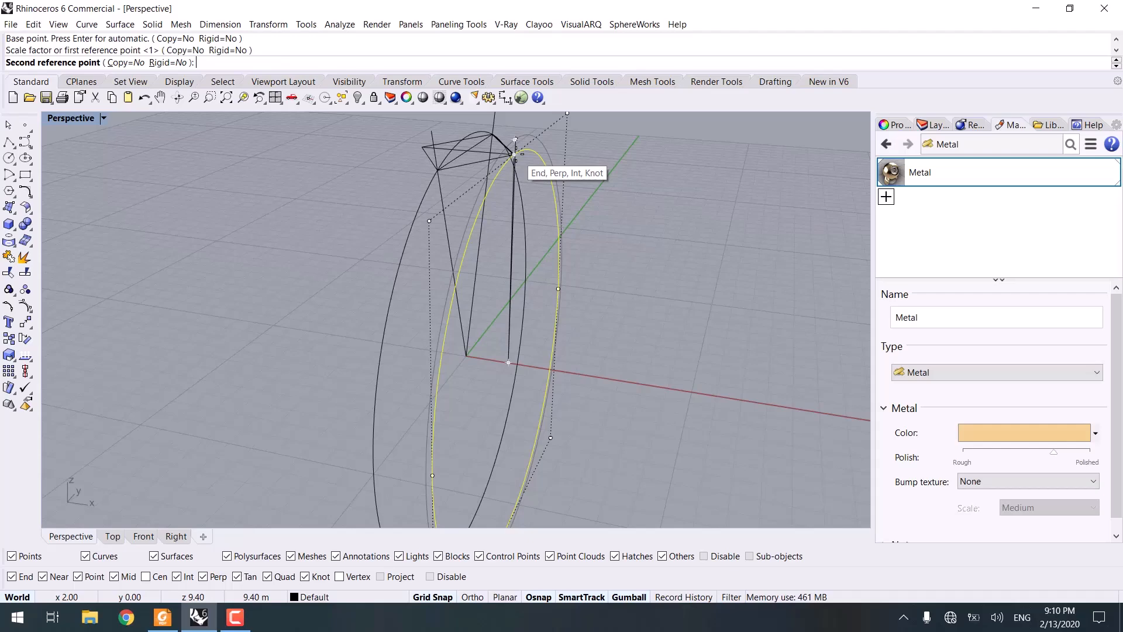
left_click(515, 154)
key("Escape")
Step: Mirror the scaled circle about the Y axis through the origin to the opposite side
scroll(444, 290, "down", 5)
mouse_move(446, 289)
right_mouse_down()
mouse_move(532, 271)
mouse_move(499, 286)
mouse_move(459, 274)
right_mouse_up()
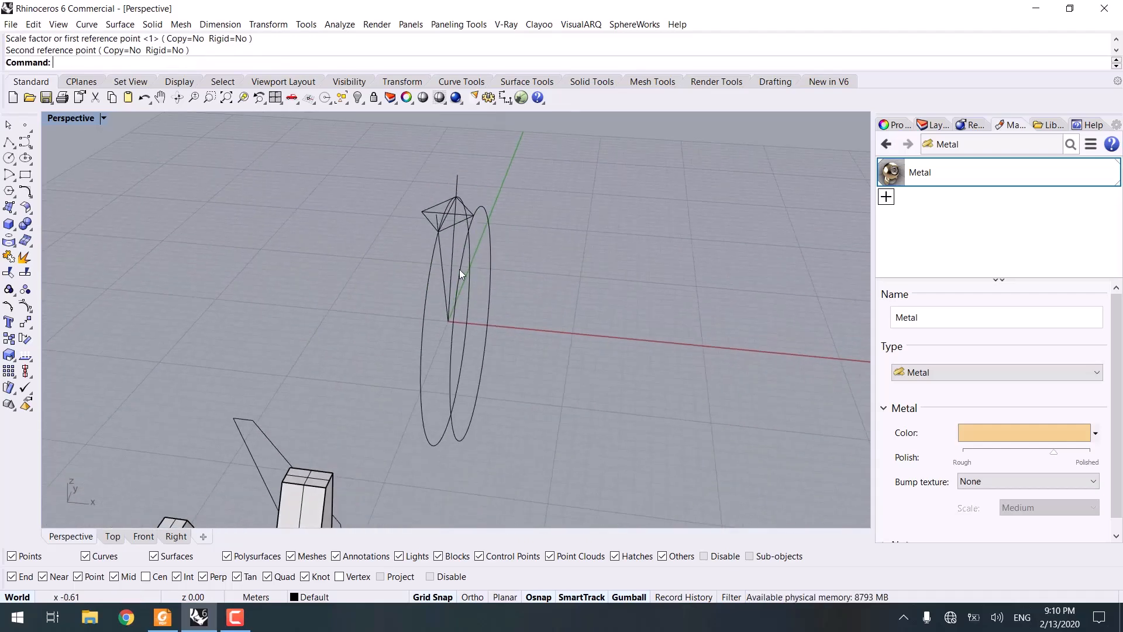
left_click(460, 274)
scroll(470, 248, "up", 4)
type("mi")
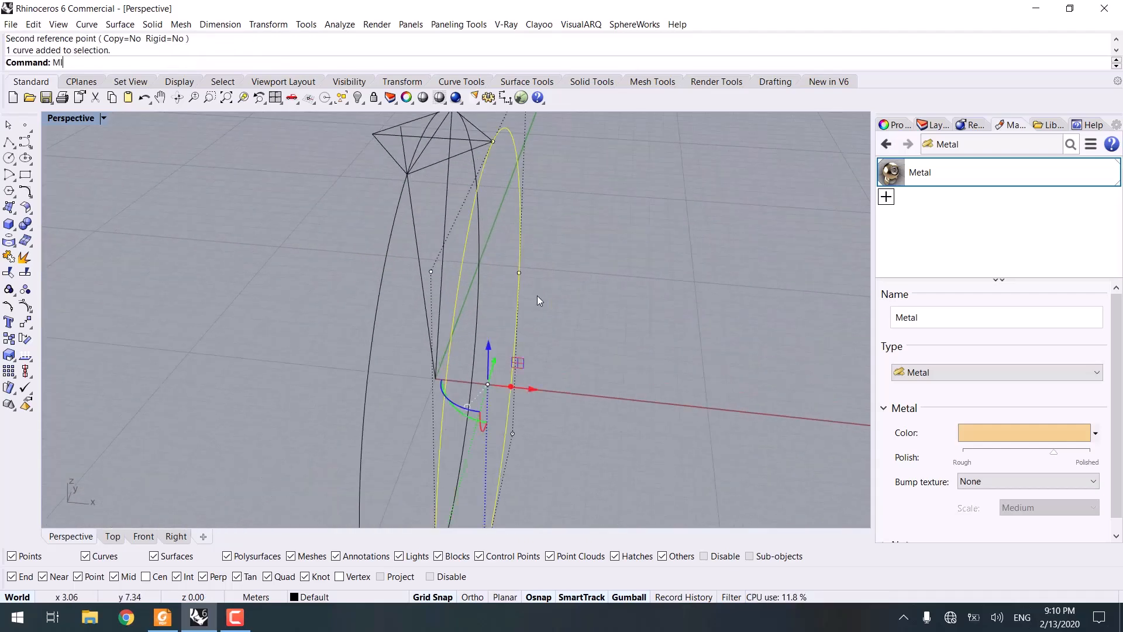
key("Return")
type("0")
key("Return")
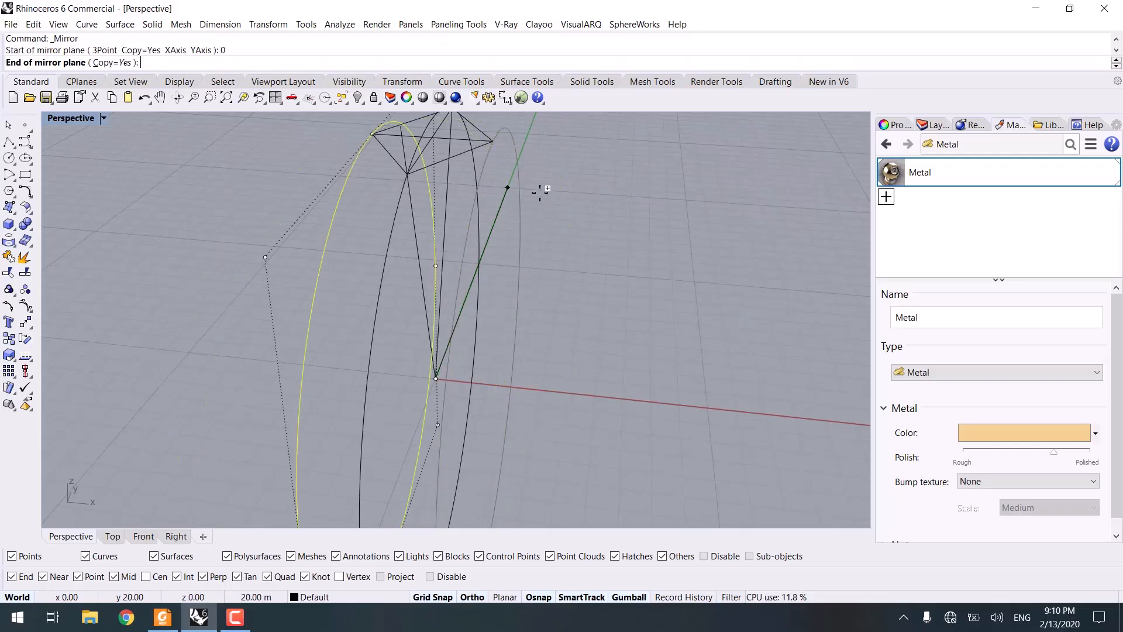
left_click(536, 188)
Step: Orbit and zoom around the ring curves to inspect the diamond outline and the V lines
right_click_drag(646, 226, 493, 303)
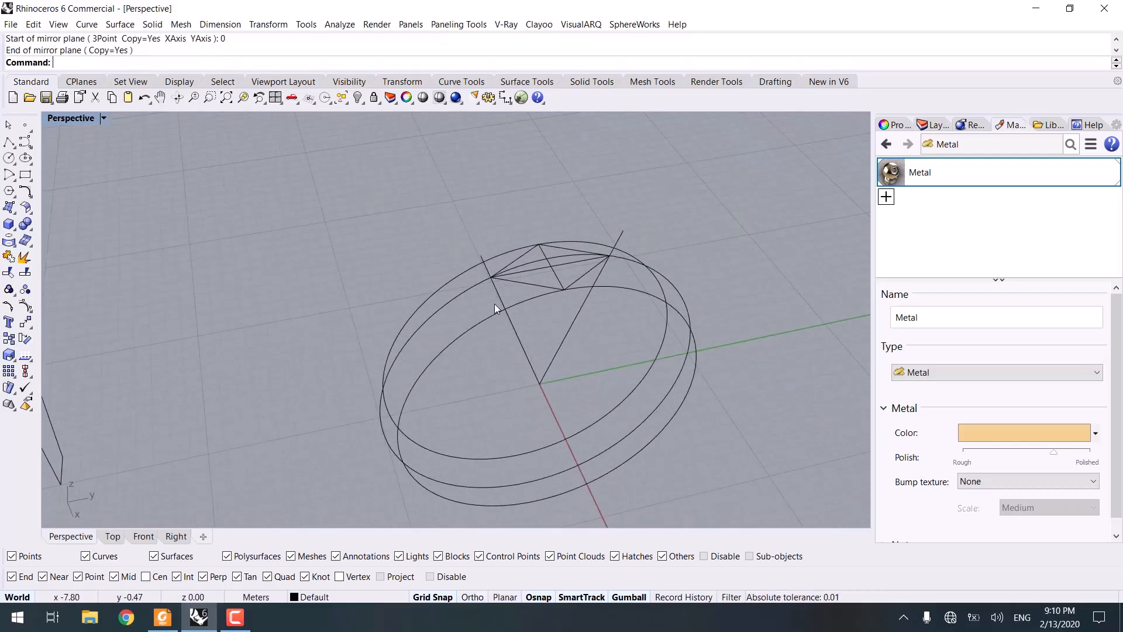
scroll(494, 303, "up", 5)
right_click_drag(531, 251, 499, 255)
right_click_drag(525, 181, 578, 202)
mouse_move(442, 205)
right_mouse_down()
mouse_move(514, 188)
mouse_move(443, 191)
right_mouse_up()
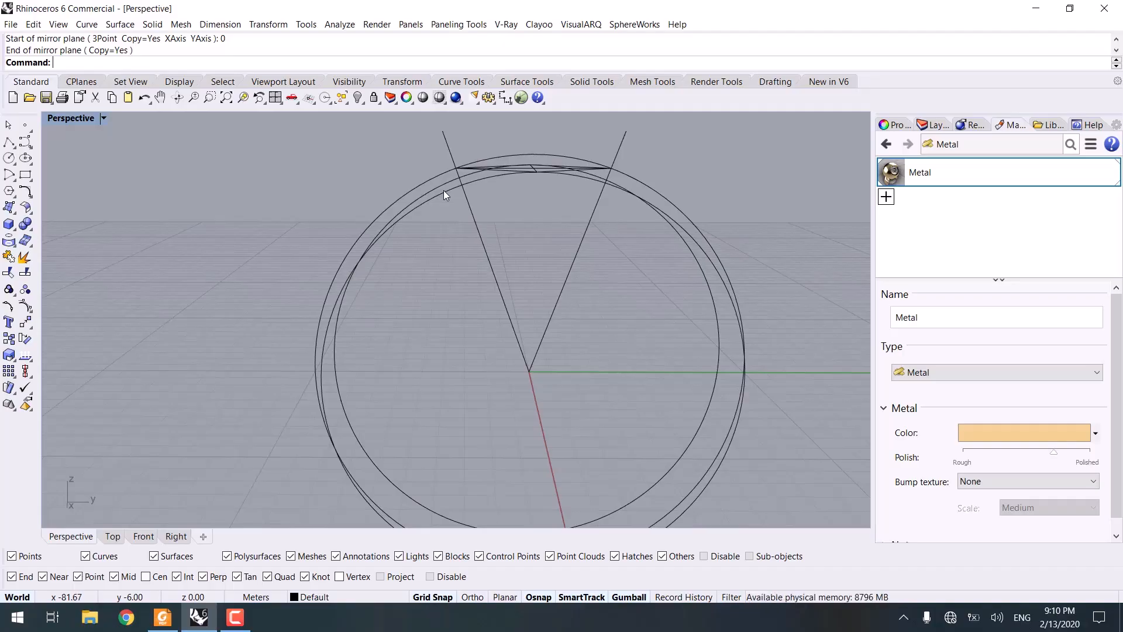
right_click_drag(574, 220, 491, 201)
right_click_drag(500, 246, 630, 290)
left_click(639, 295)
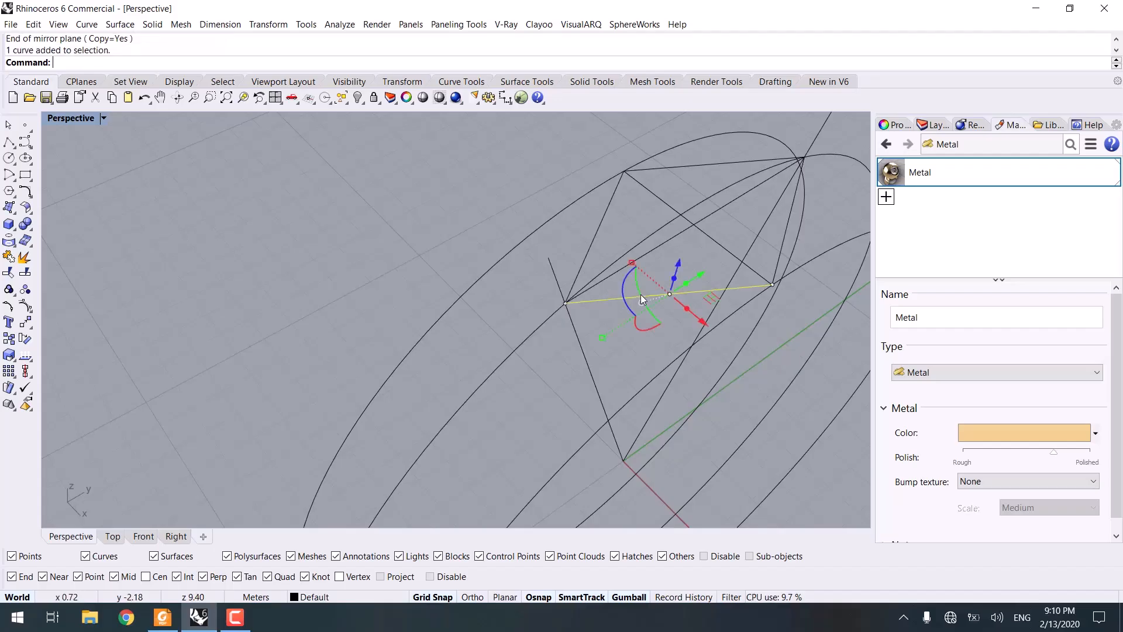
left_click(464, 234)
right_click_drag(465, 234, 481, 367)
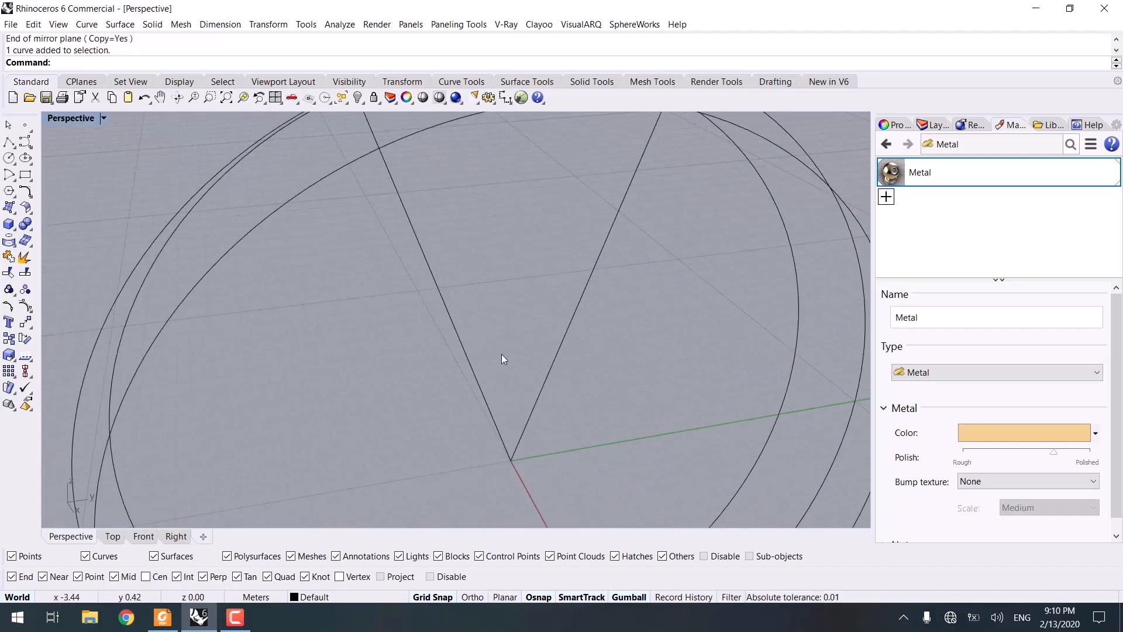
Step: Measure the angle between the two V lines with an angular dimension in the Right view
left_click(775, 82)
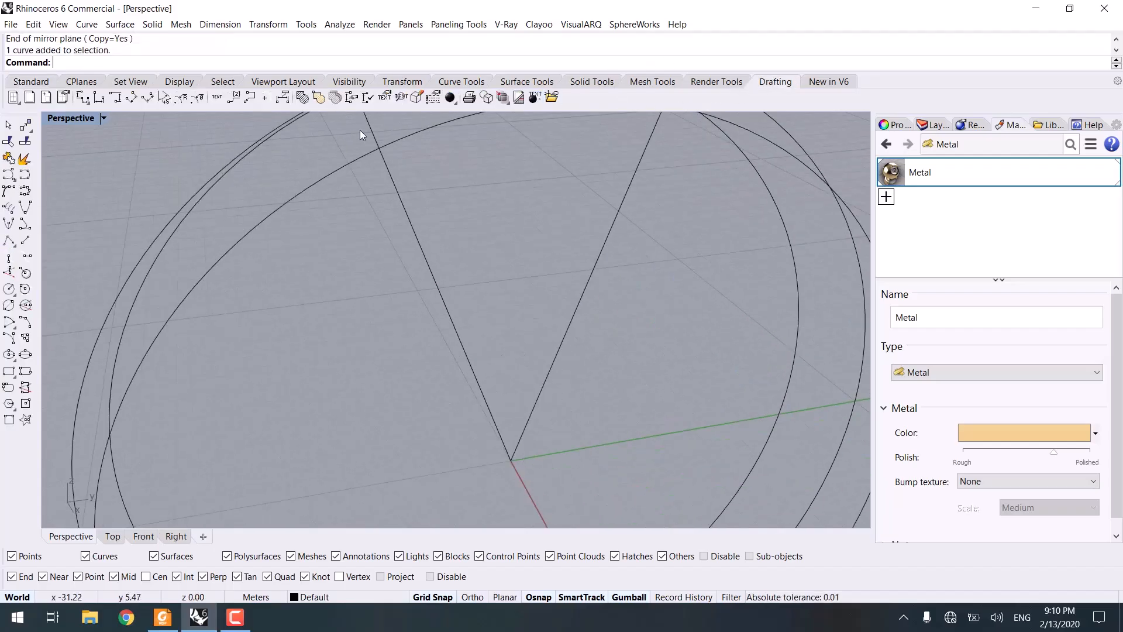
left_click(166, 98)
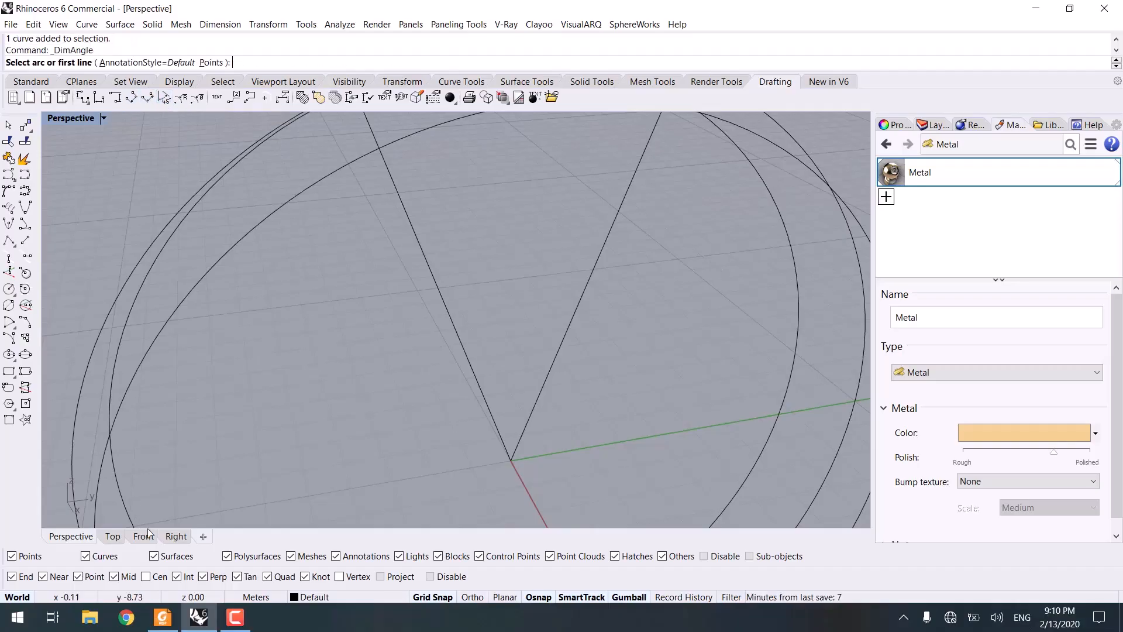
left_click(146, 537)
left_click(174, 537)
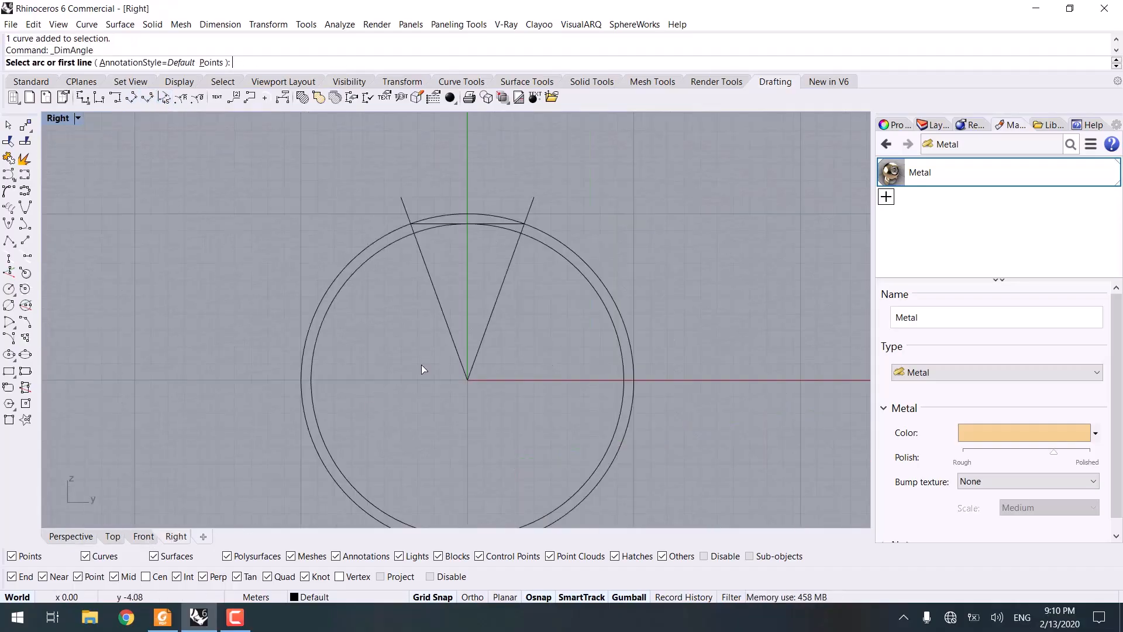
left_click(437, 301)
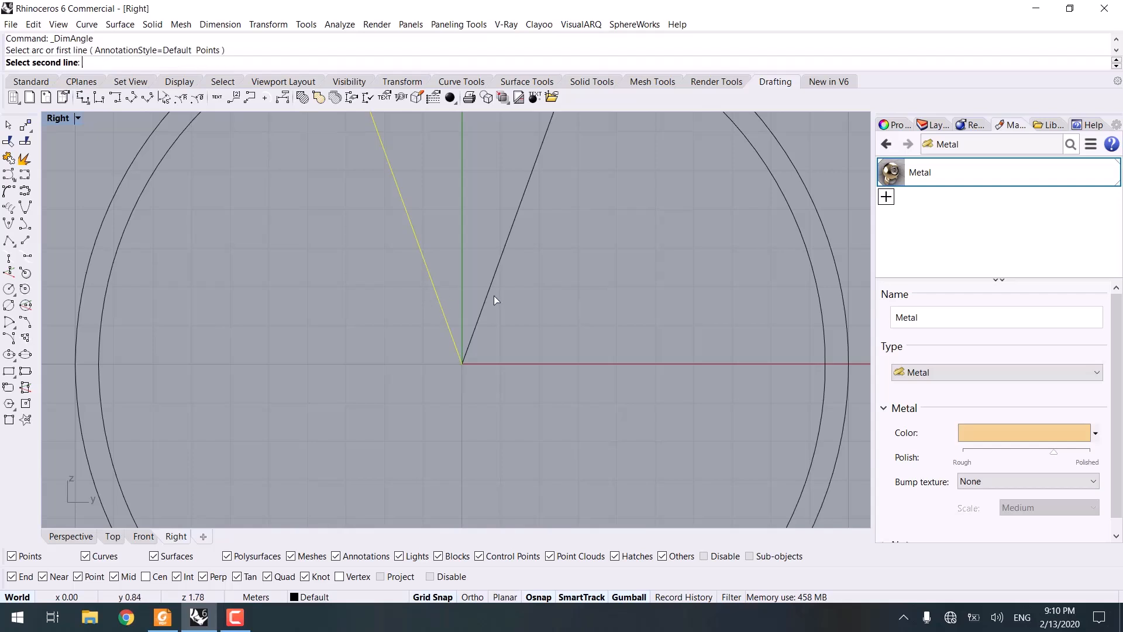
left_click(494, 298)
scroll(462, 191, "up", 2)
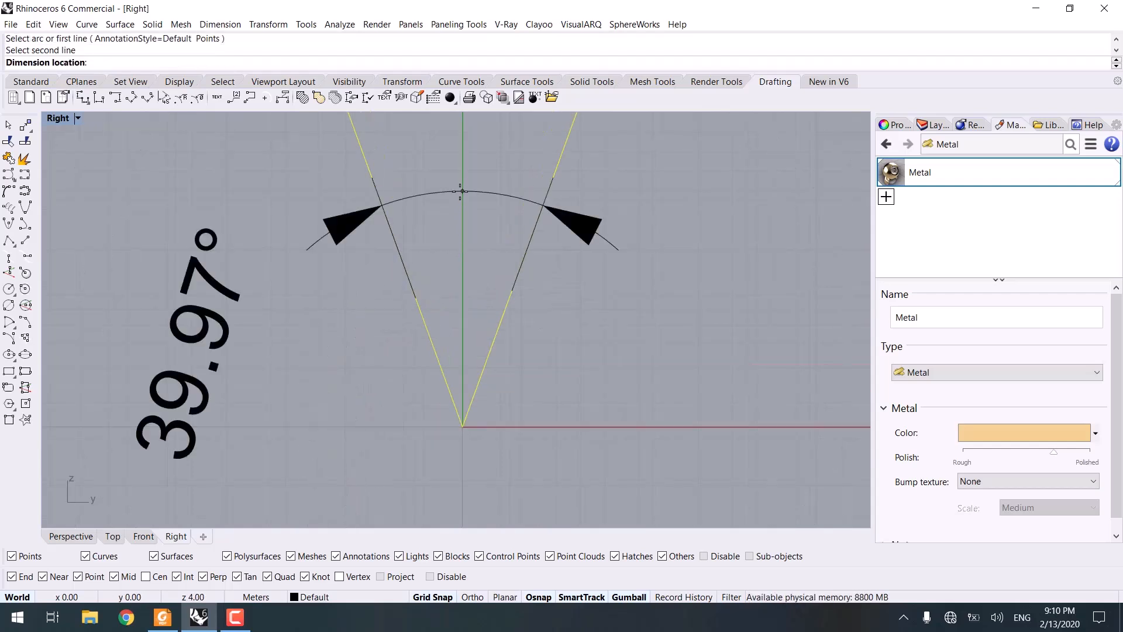
scroll(450, 322, "down", 3)
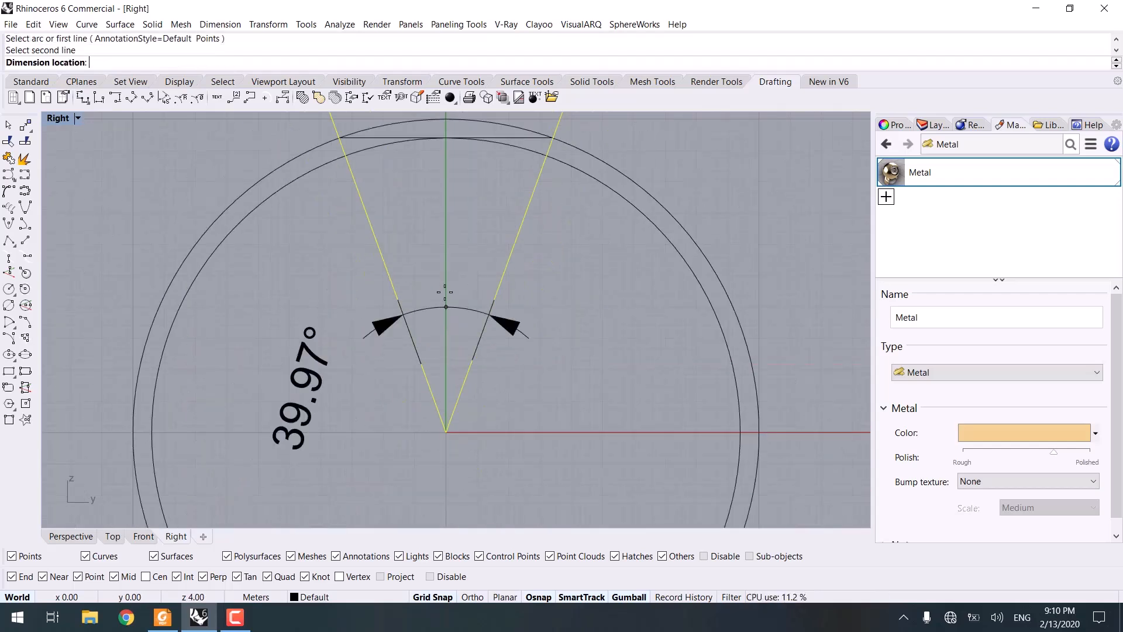
key("Escape")
Step: Delete all the ring construction curves in the Perspective view
scroll(445, 291, "down", 14)
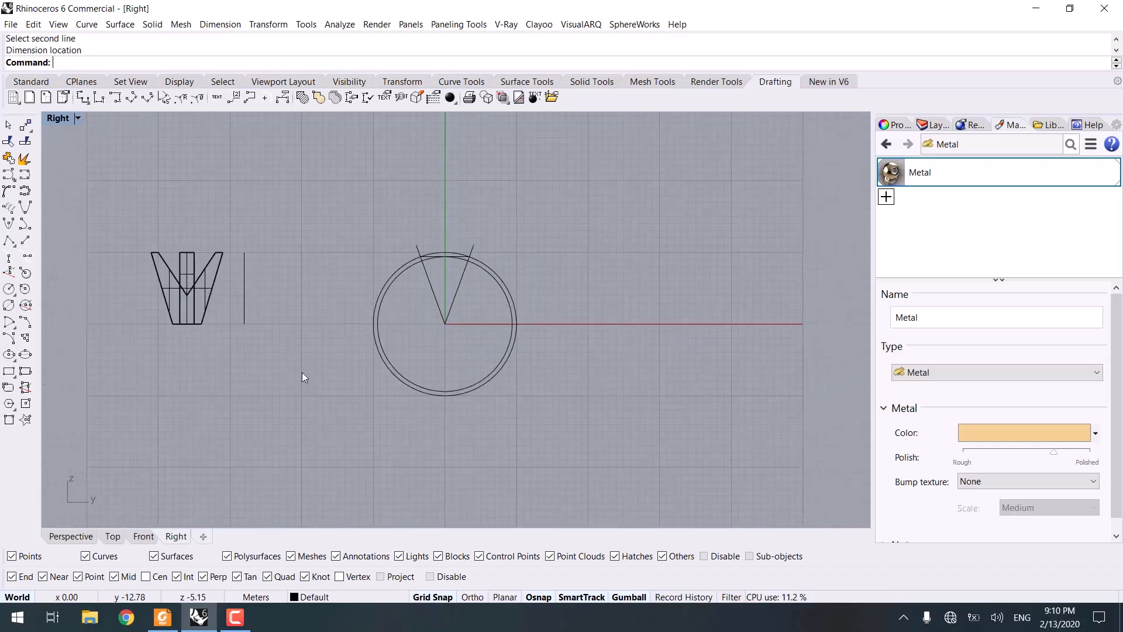
left_click(71, 536)
scroll(359, 384, "down", 4)
right_click_drag(359, 384, 517, 364)
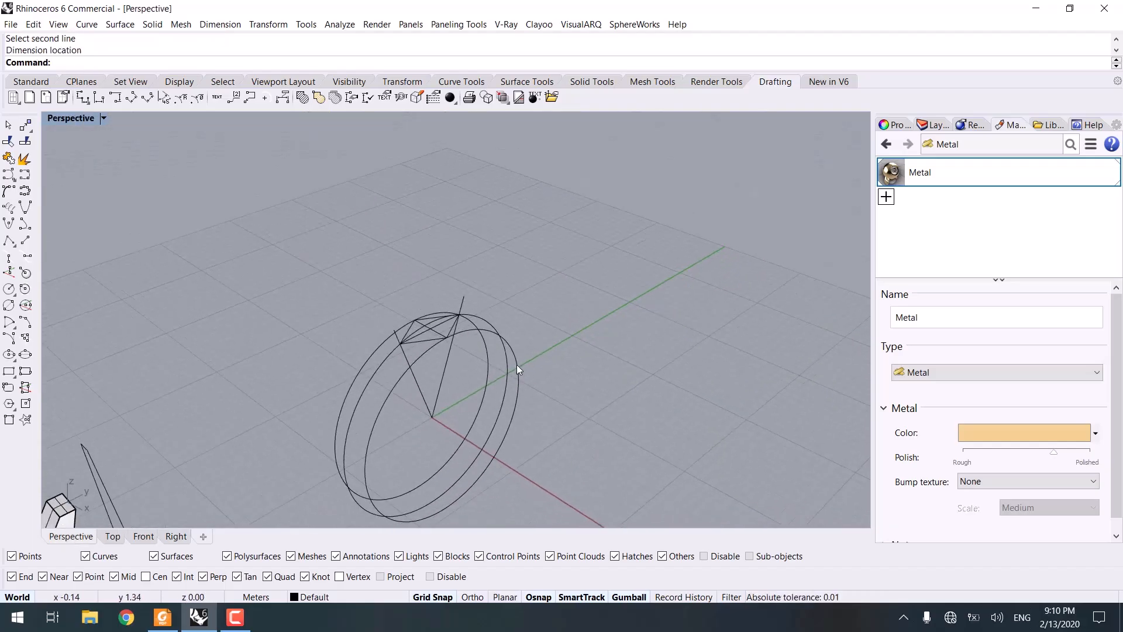
left_click_drag(290, 536, 317, 522)
key("Delete")
right_click_drag(338, 475, 386, 445)
Step: Check the faceted ring reference image in Jewelry.pdf again
left_click(162, 617)
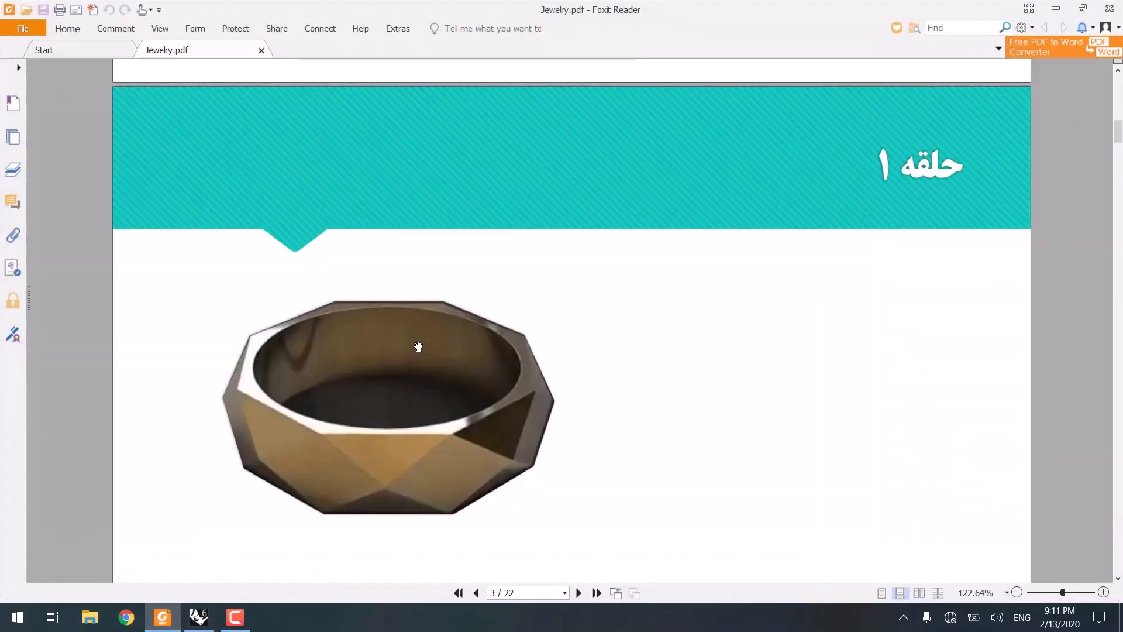
scroll(464, 332, "up", 5)
scroll(464, 331, "up", 4)
scroll(483, 338, "down", 1)
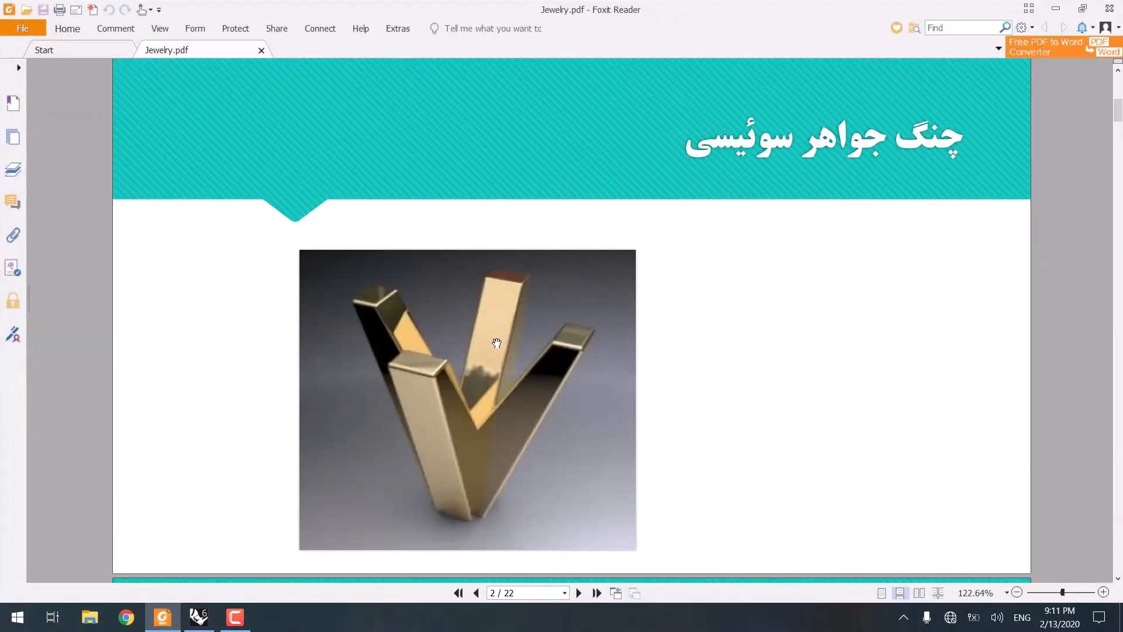
scroll(506, 334, "down", 1)
scroll(501, 333, "down", 7)
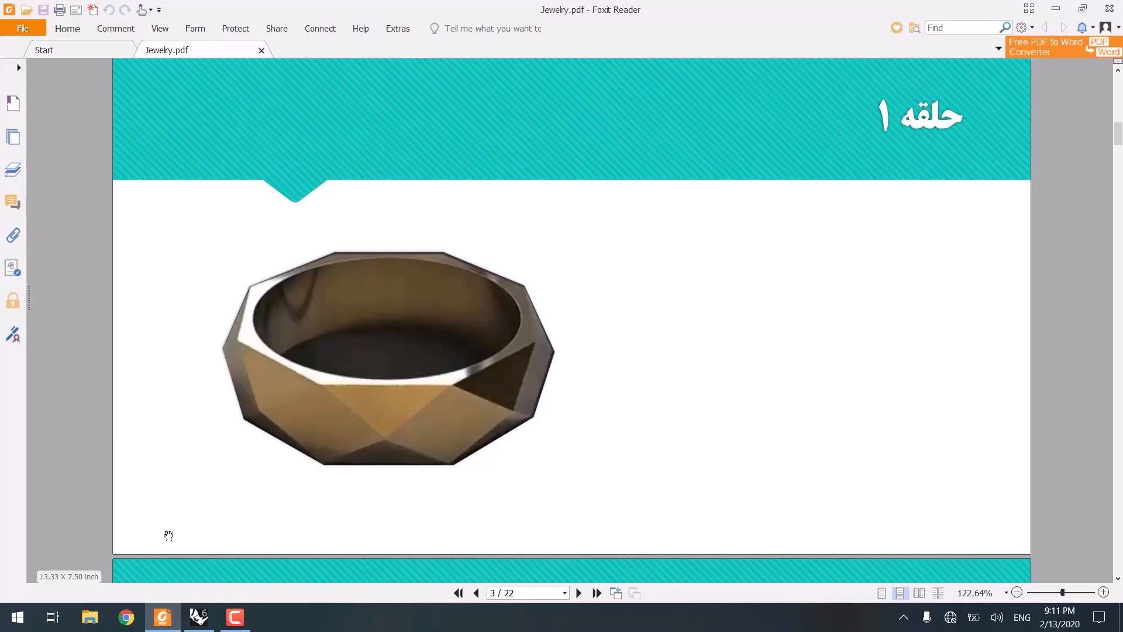
left_click_drag(377, 384, 382, 416)
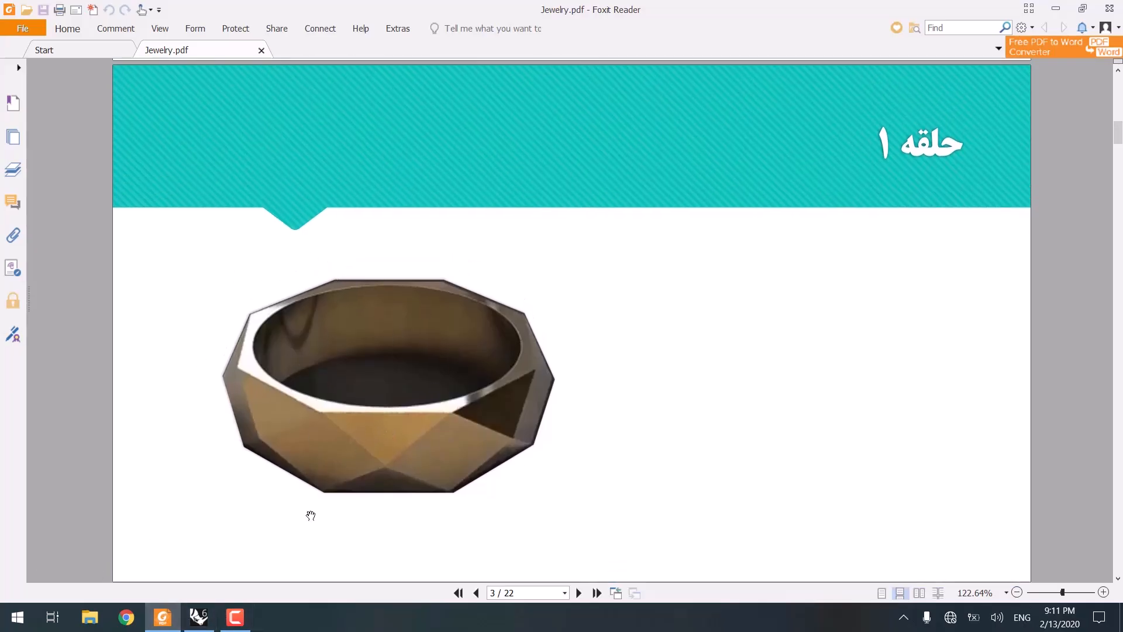
Step: Return to Rhino and draw a circle centred at the origin in the Right view
left_click(198, 617)
right_click_drag(369, 380, 170, 524)
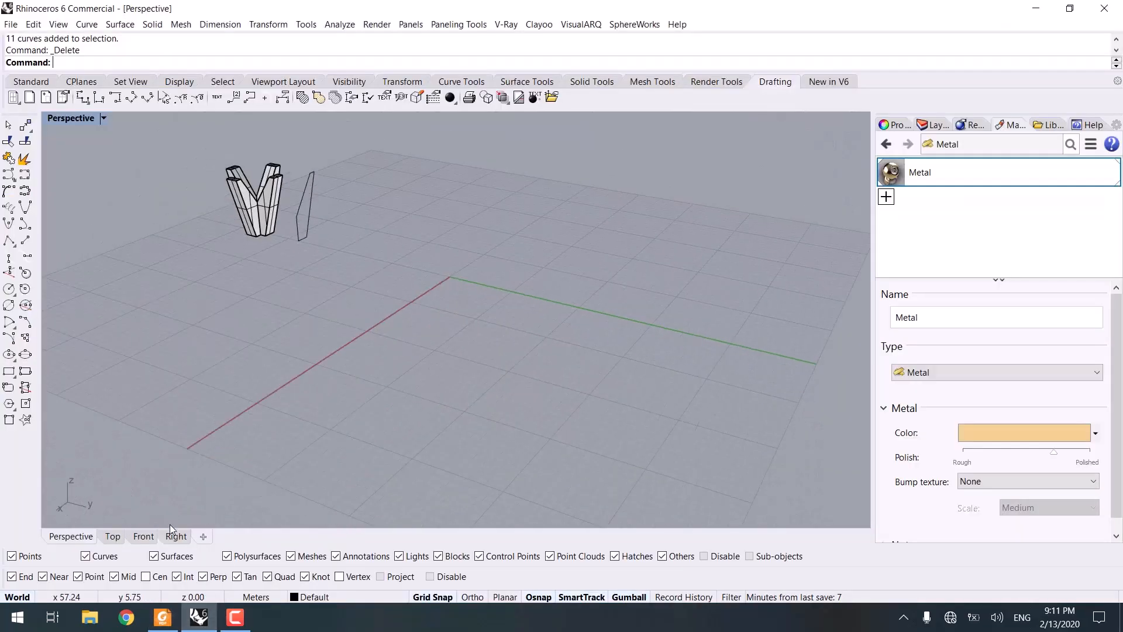
left_click(176, 537)
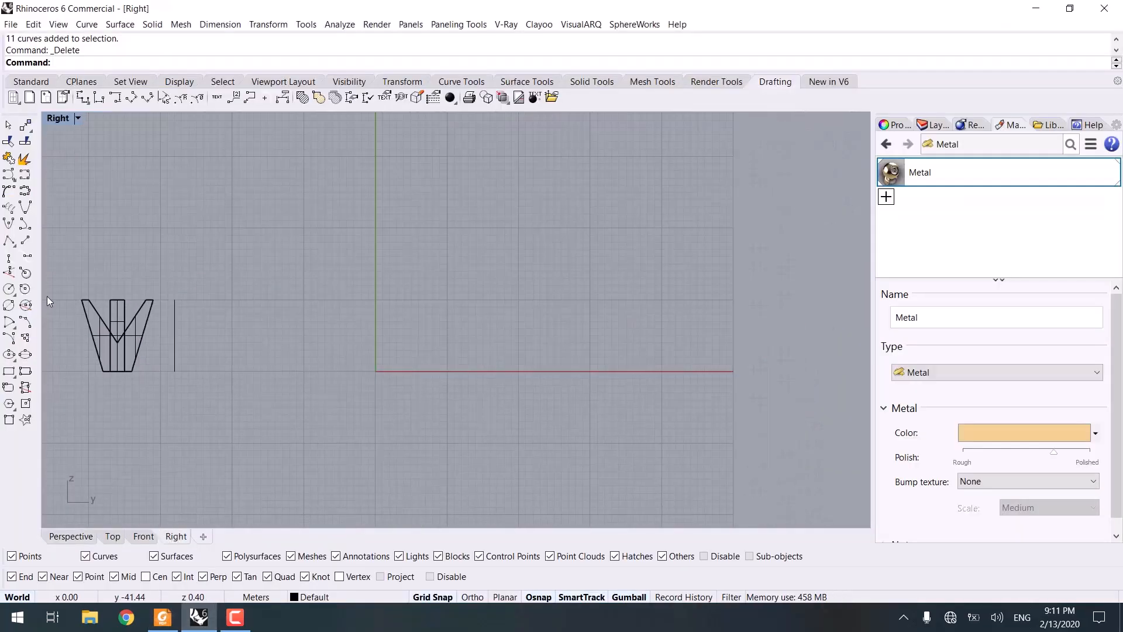
left_click(29, 86)
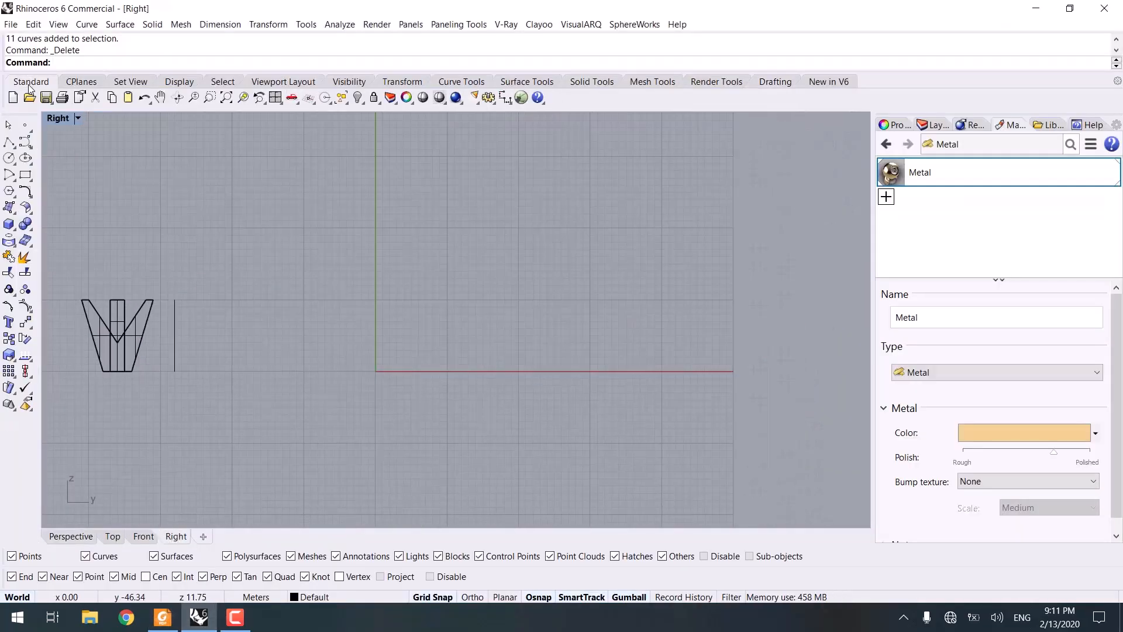
left_click(13, 158)
type("0")
key("Return")
scroll(378, 270, "up", 4)
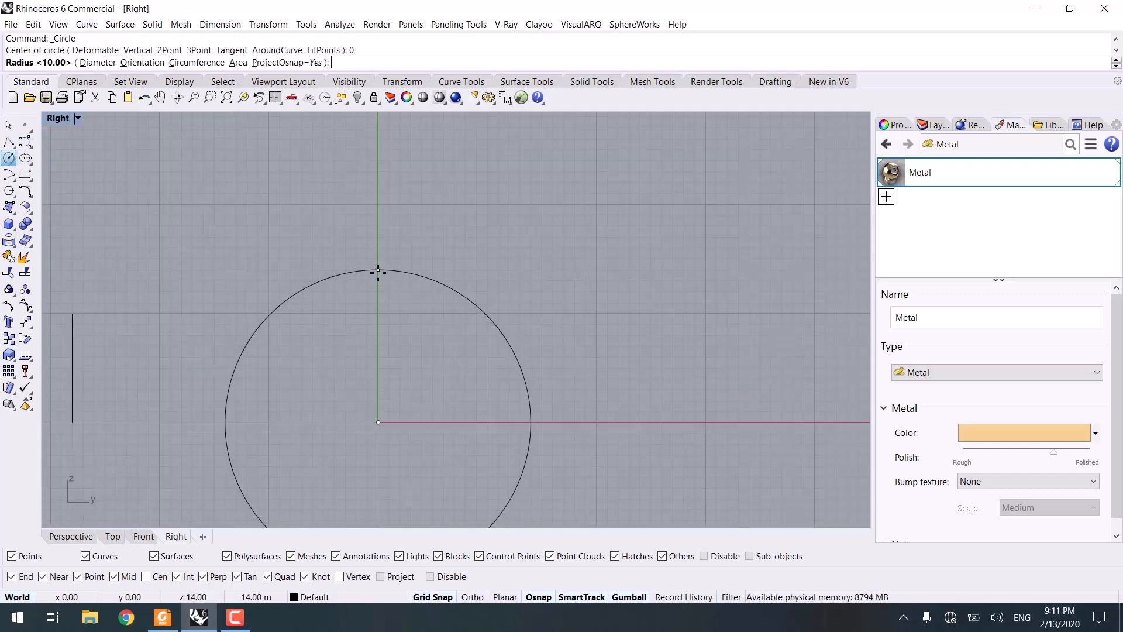
left_click(378, 309)
right_click_drag(348, 377, 360, 325)
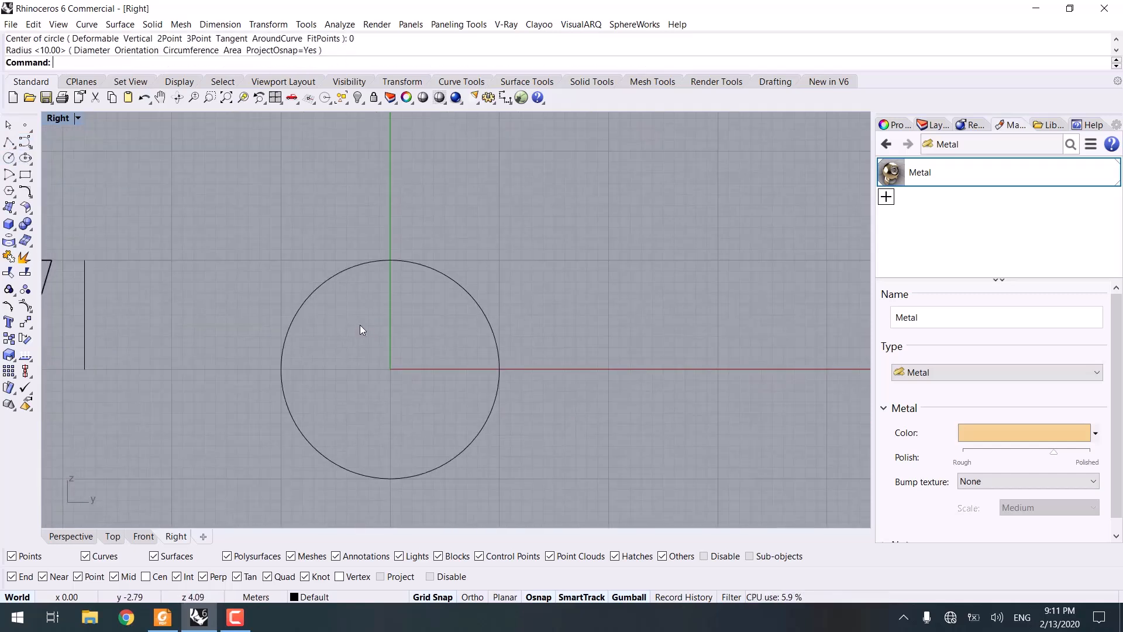
Step: Draw a vertical polyline from the origin straight up past the circle
left_click(9, 142)
scroll(423, 338, "up", 6)
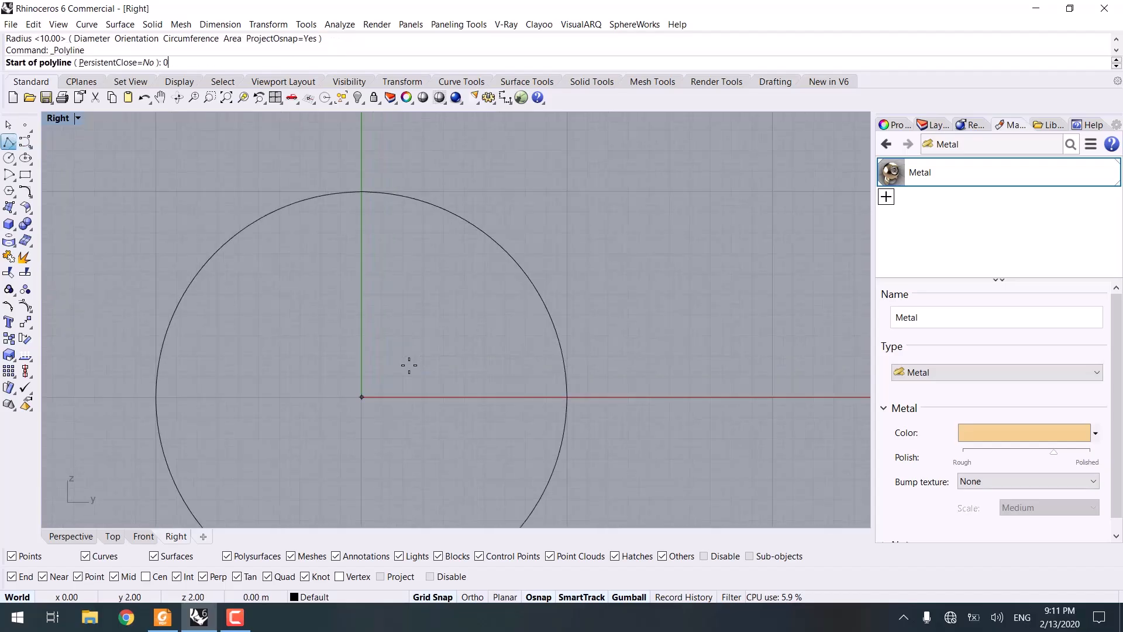
type("0")
key("Return")
left_click(361, 149)
key("Return")
Step: Select the vertical line and rotate copies of it 15° about the origin to both sides of the circle
right_click_drag(372, 223, 413, 243)
left_click_drag(431, 310, 347, 282)
type("RO")
key("Return")
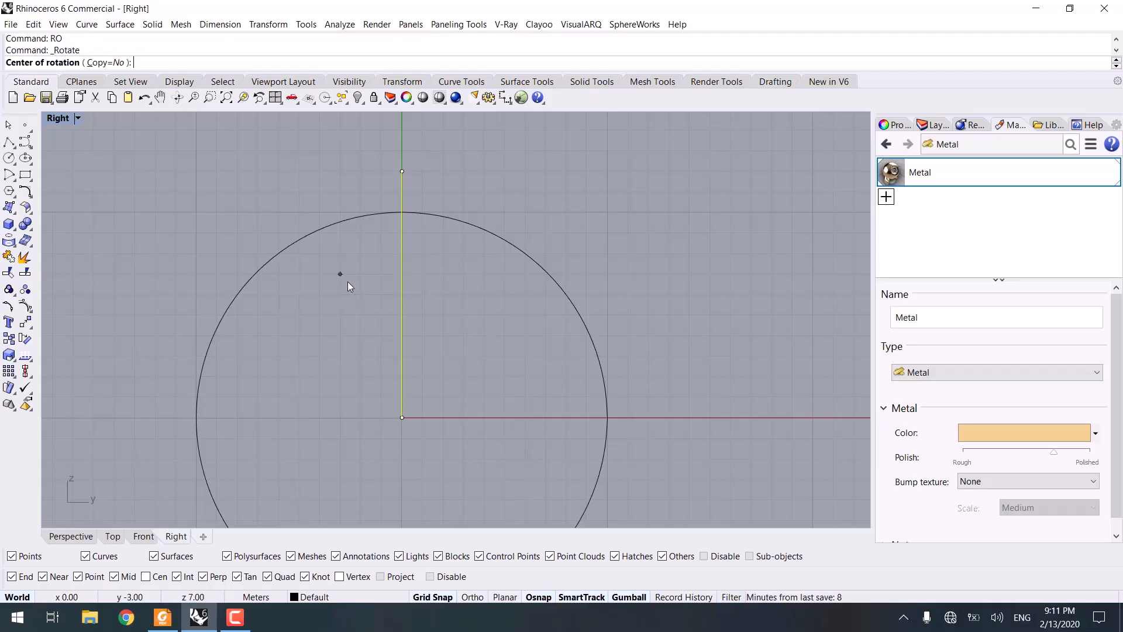
type("0")
key("Return")
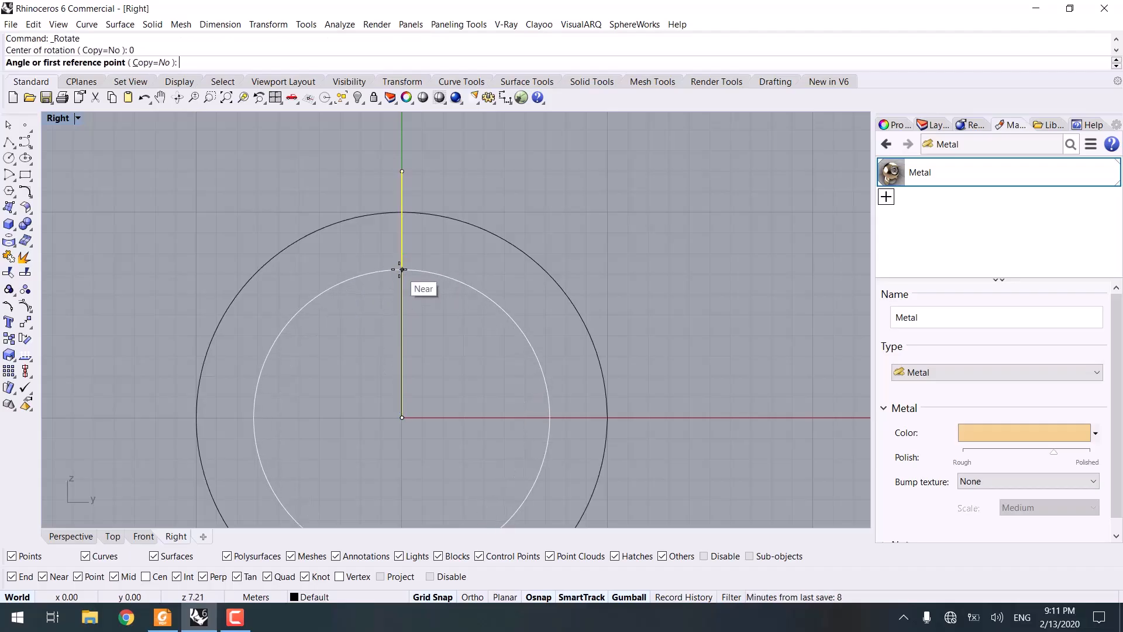
left_click(402, 269)
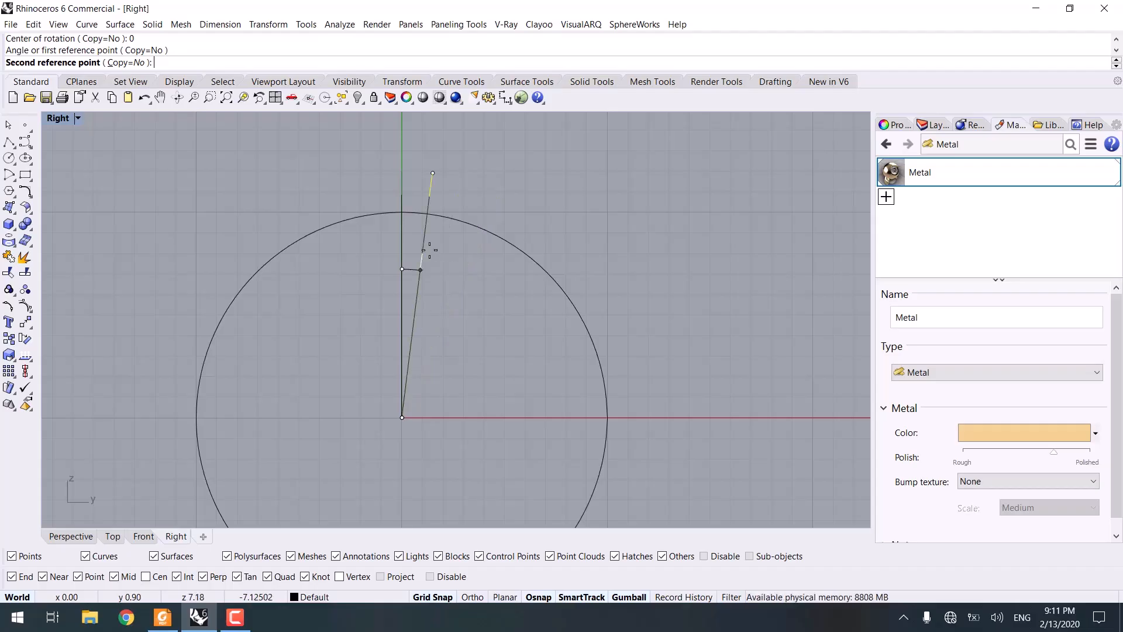
left_click(125, 62)
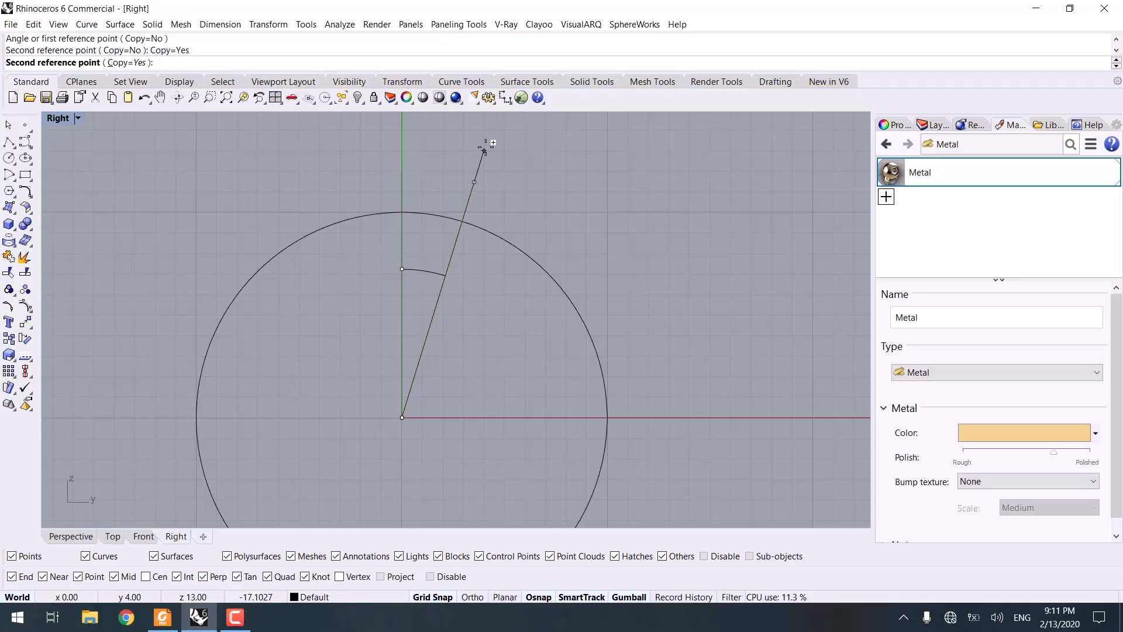
type("15")
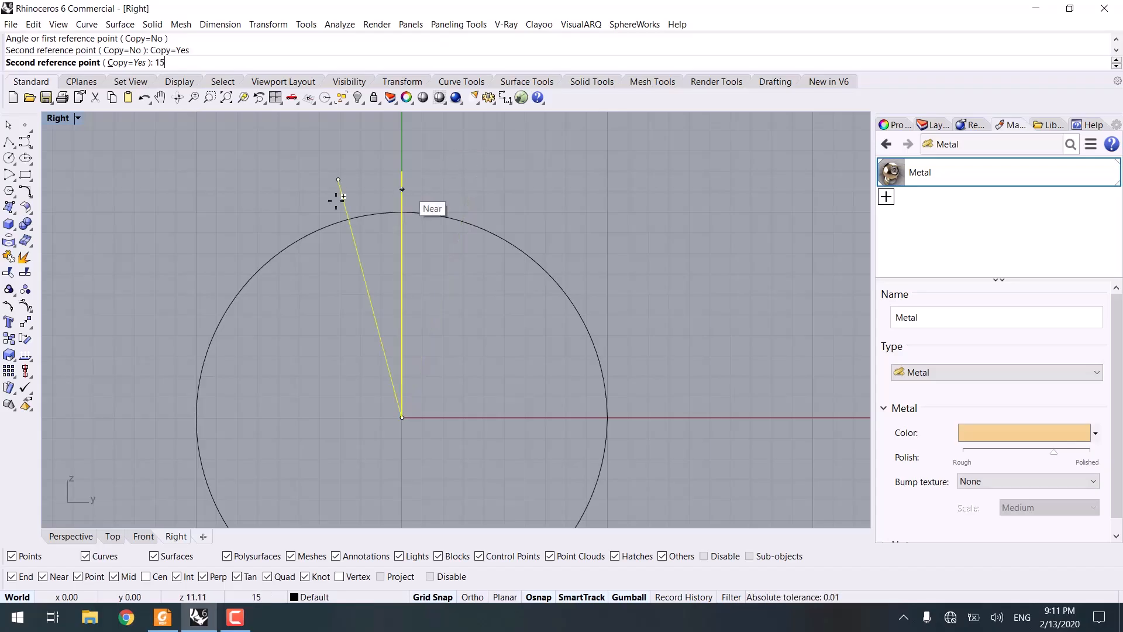
key("Return")
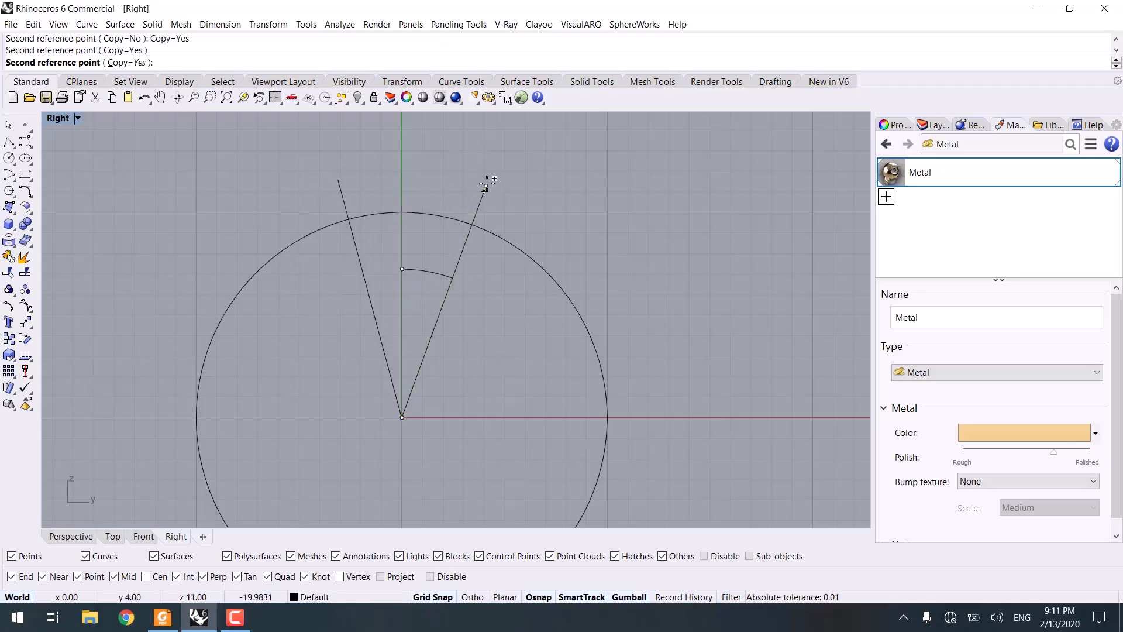
left_click(486, 185)
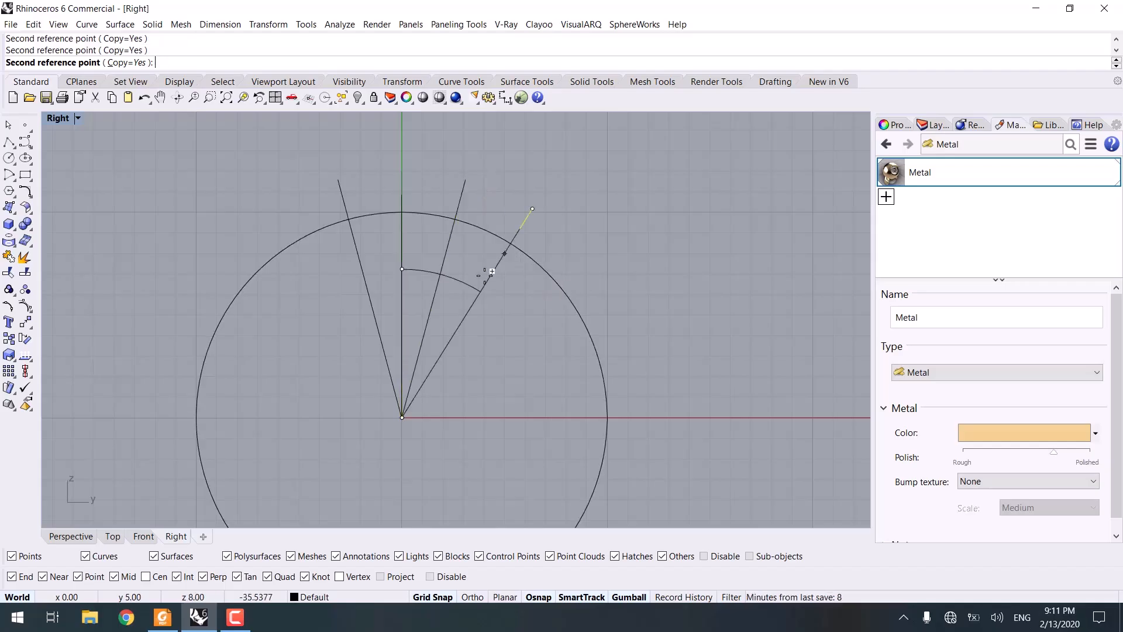
key("Return")
Step: In the Perspective view, draw a horizontal line from its midpoint where the vertical line crosses the circle top, with Ortho on
left_click(457, 352)
left_click(404, 259)
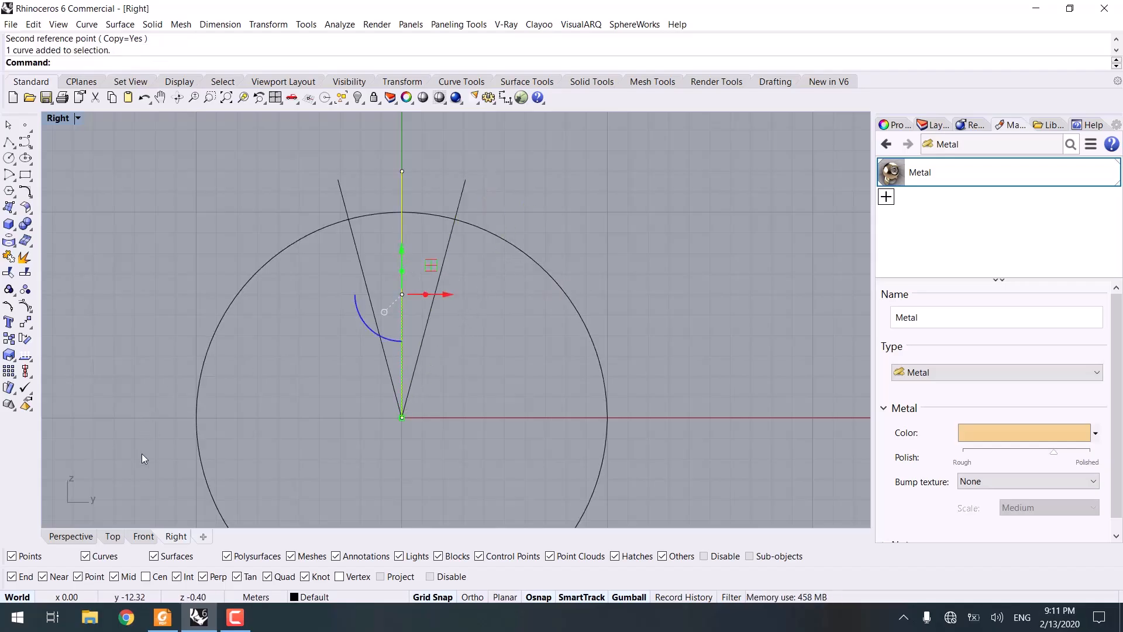
left_click(71, 537)
right_click_drag(369, 413, 488, 430)
left_click(476, 307)
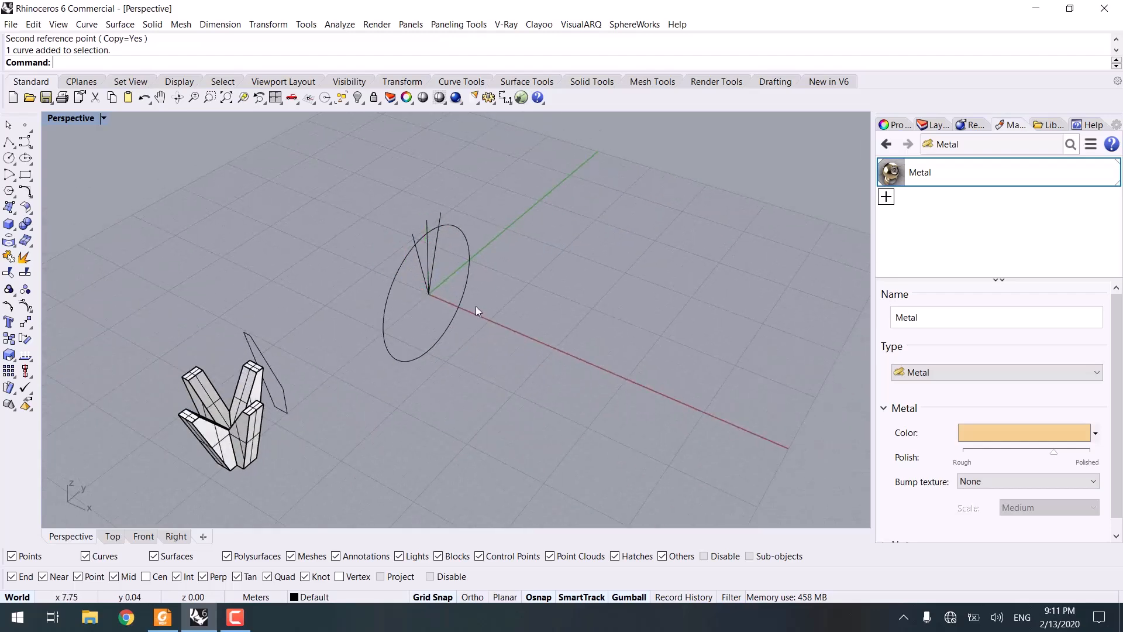
scroll(447, 271, "up", 10)
right_click_drag(365, 185, 441, 353, "shift")
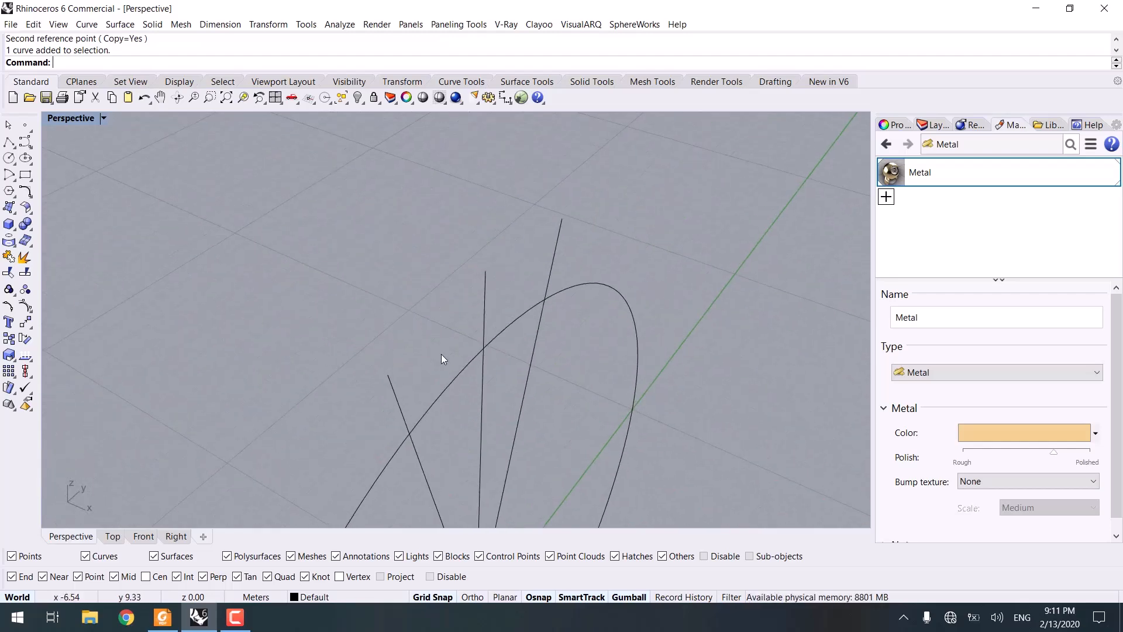
left_click(15, 147)
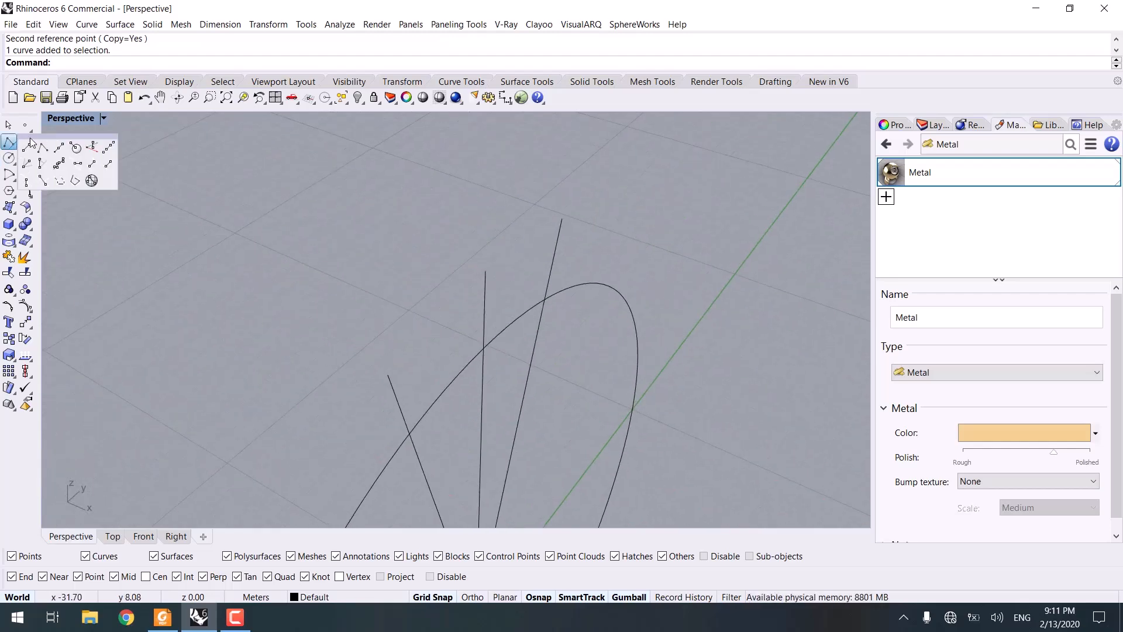
left_click(59, 151)
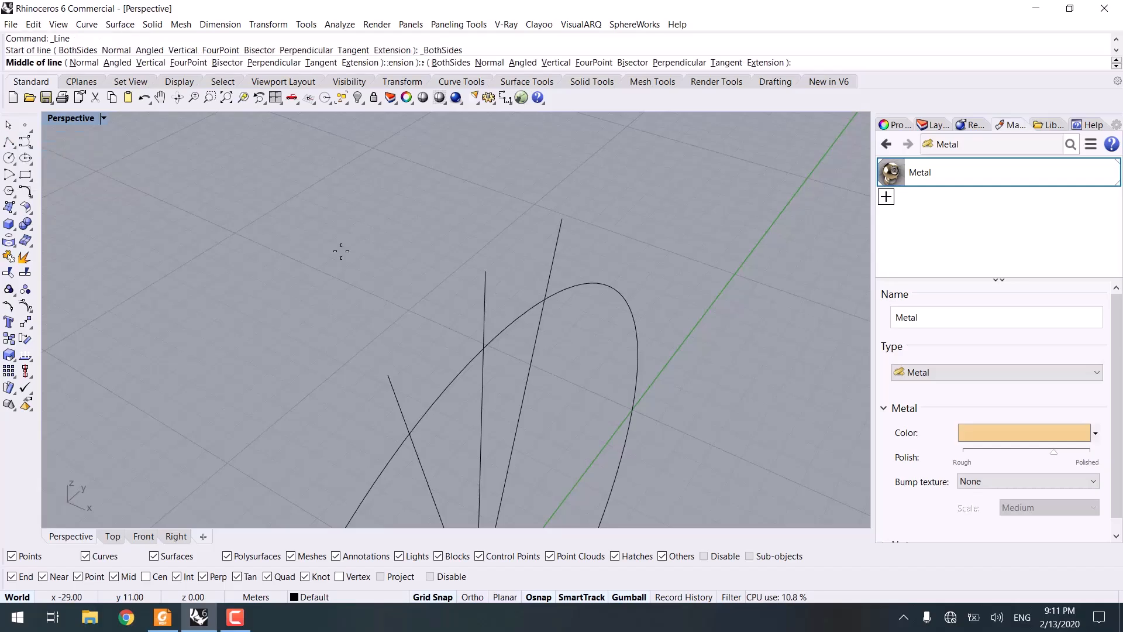
left_click(484, 348)
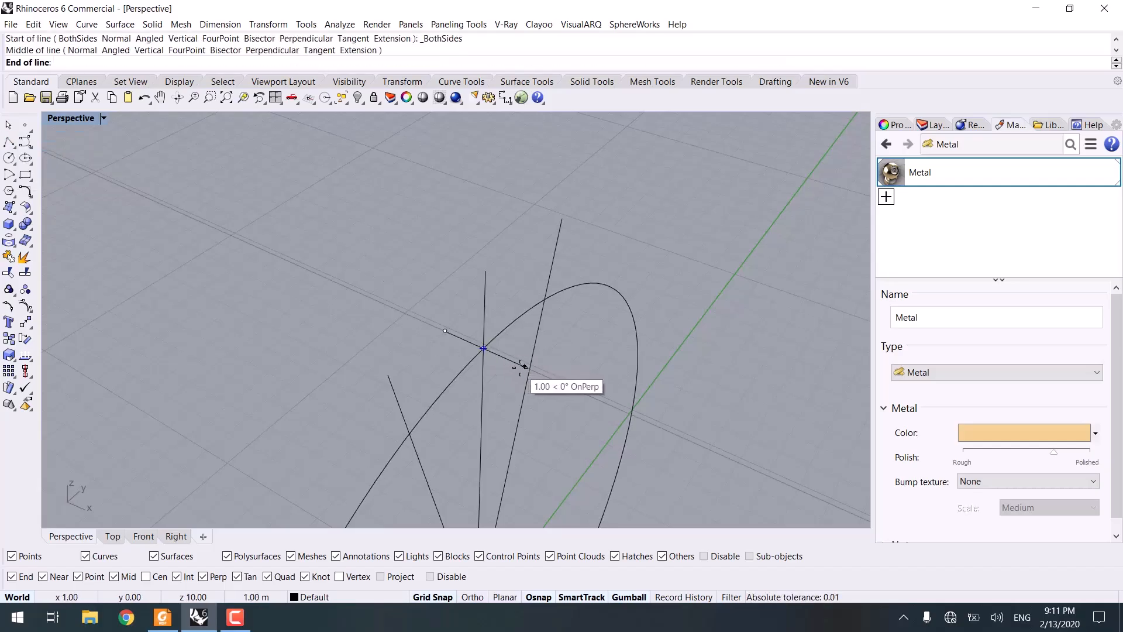
right_click_drag(522, 367, 439, 324)
key("F8")
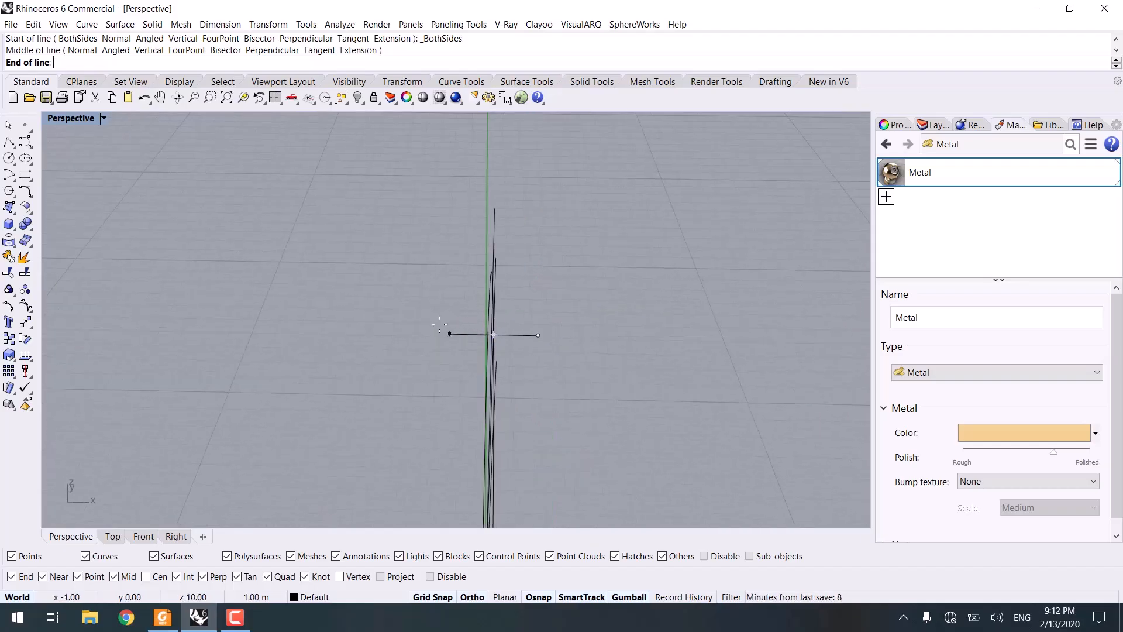
left_click(426, 326)
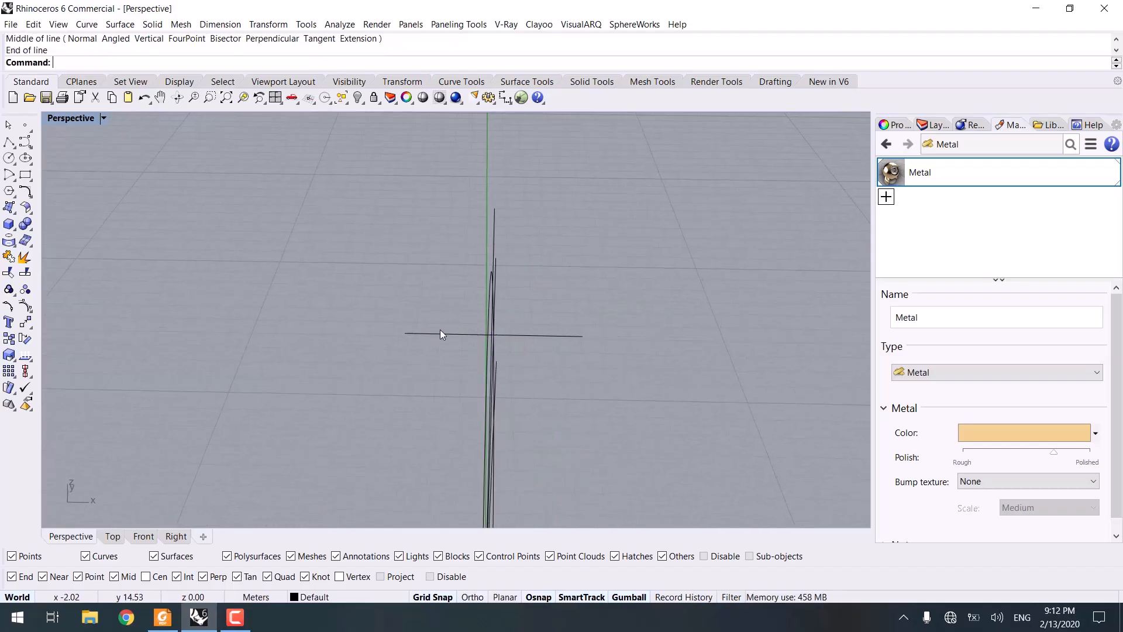
right_click_drag(412, 453, 393, 403)
scroll(396, 368, "up", 6)
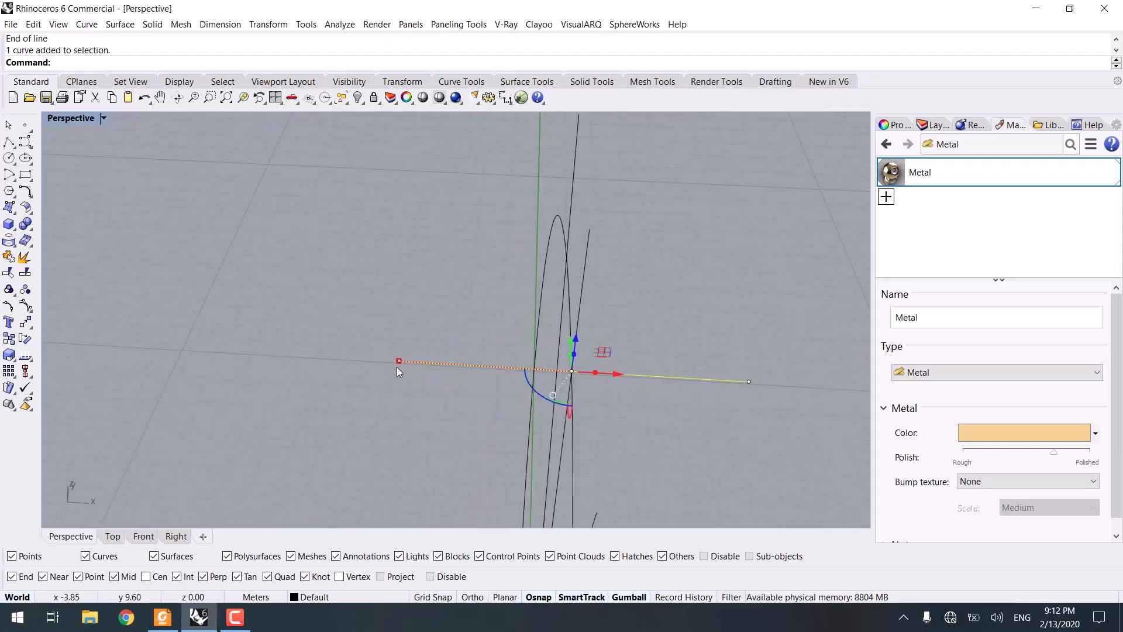
Step: Draw line segments joining the left radial crossing, the horizontal line's ends and the right crossing into a closed facet outline
left_click_drag(398, 364, 432, 366)
right_click_drag(435, 410, 118, 246)
right_click(10, 141)
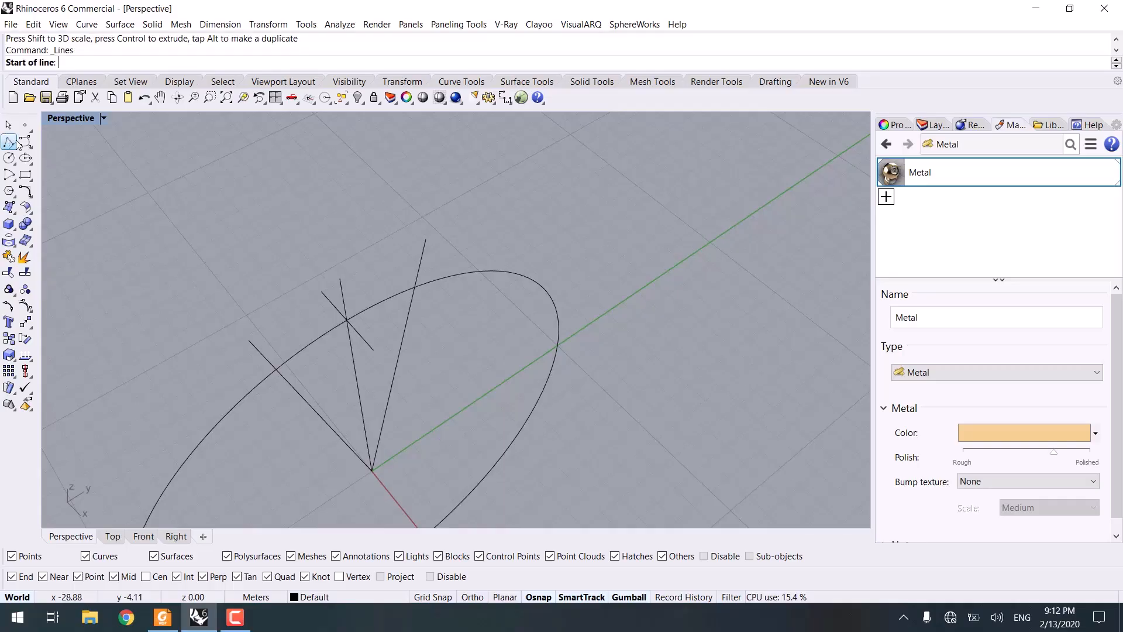
left_click(276, 369)
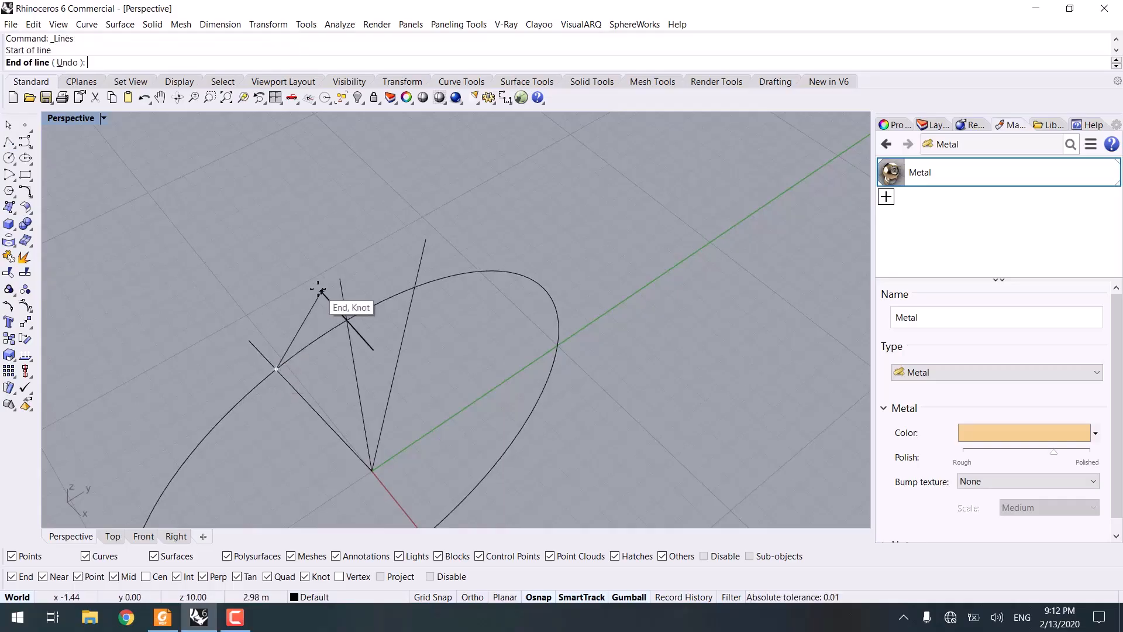
left_click(321, 292)
left_click(414, 287)
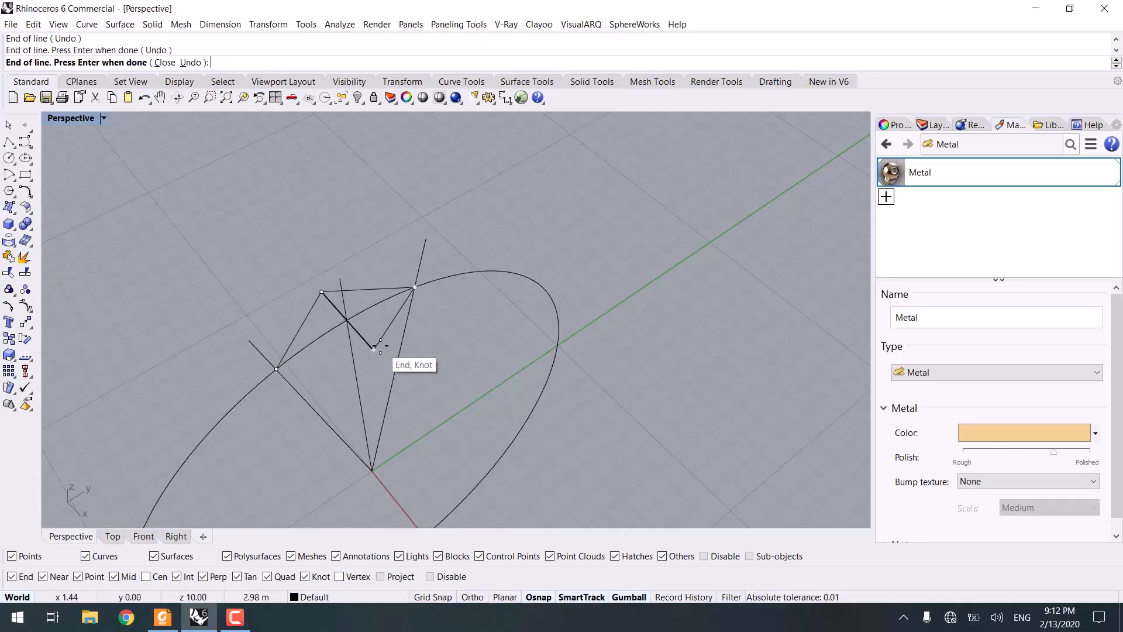
left_click(373, 349)
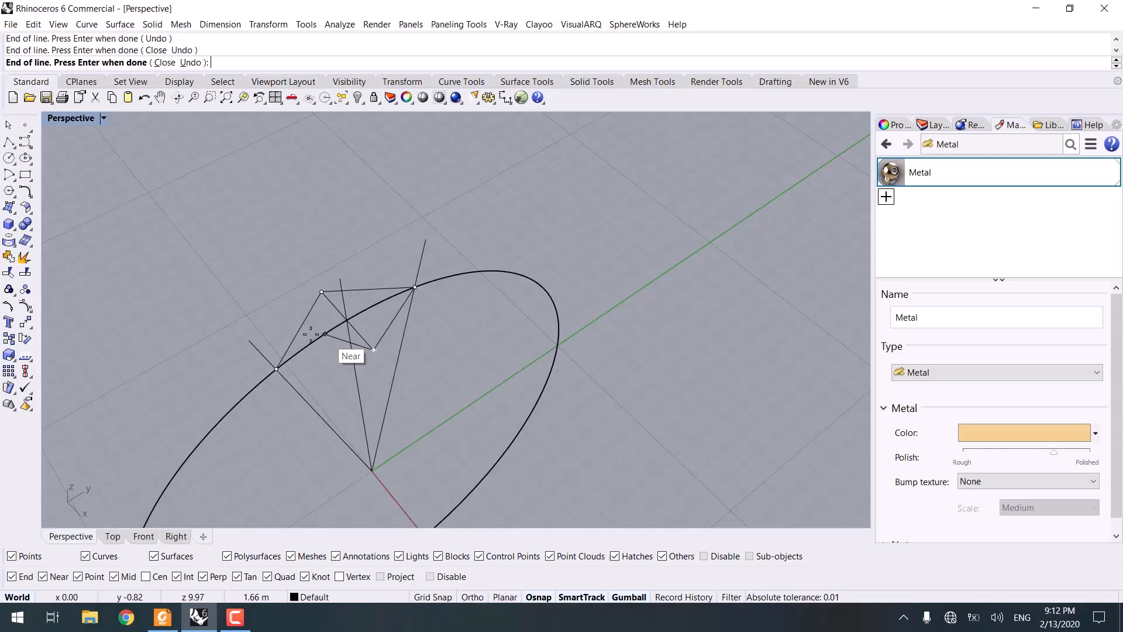
left_click(276, 369)
right_click_drag(336, 384, 474, 336)
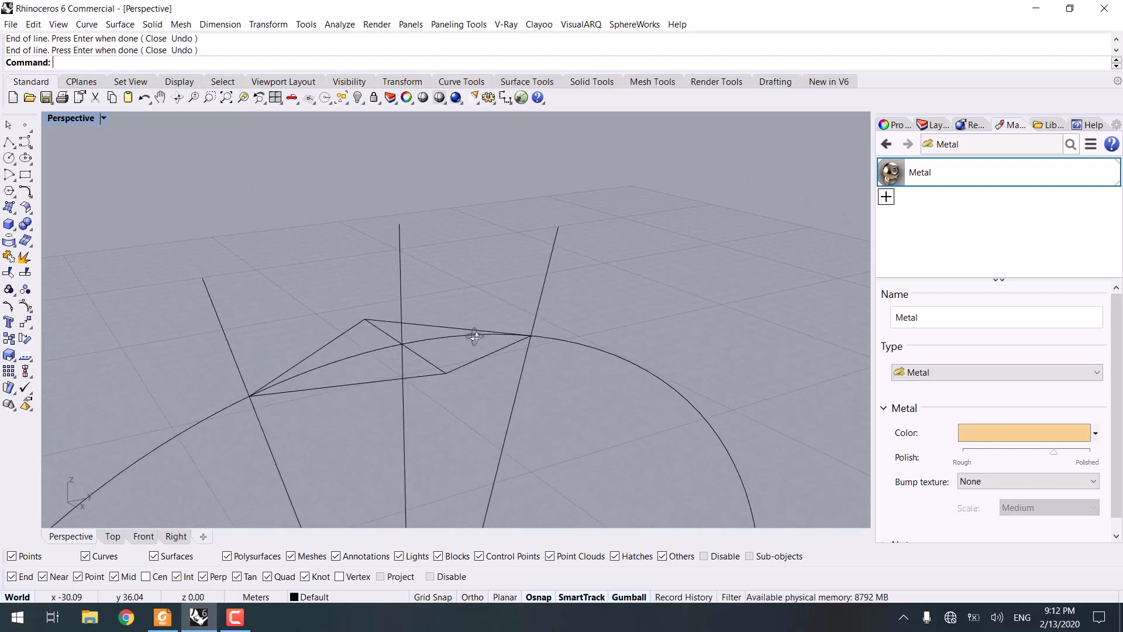
Step: Try creating an EdgeSrf surface from the facet outline, then undo it
left_click(421, 326, "shift")
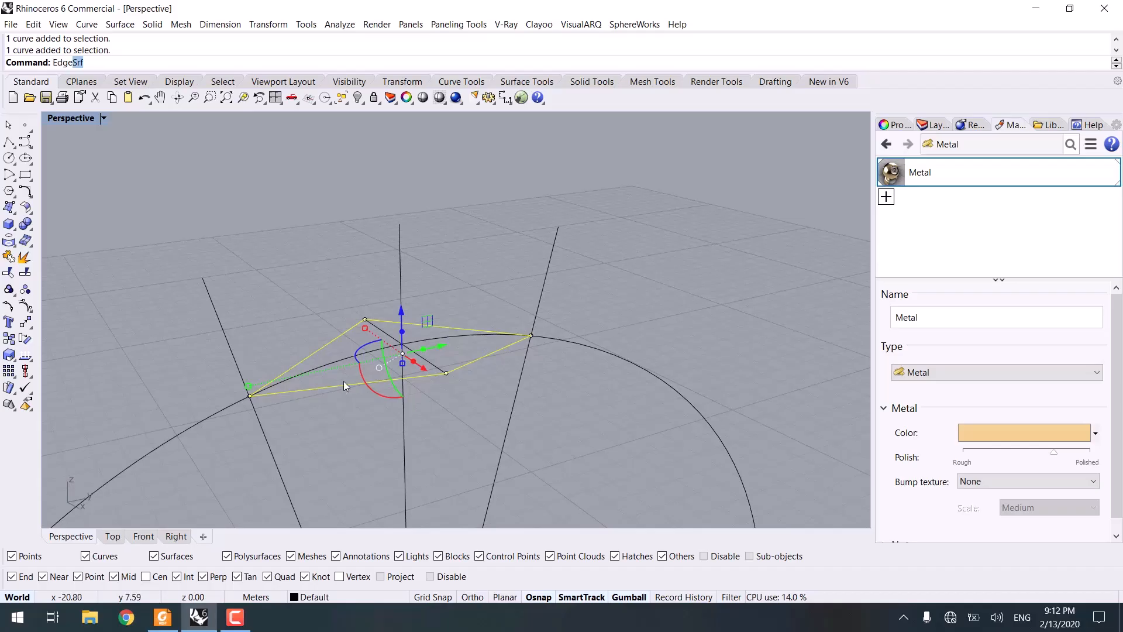
key("Return")
right_click_drag(496, 295, 407, 325)
key("ctrl+z")
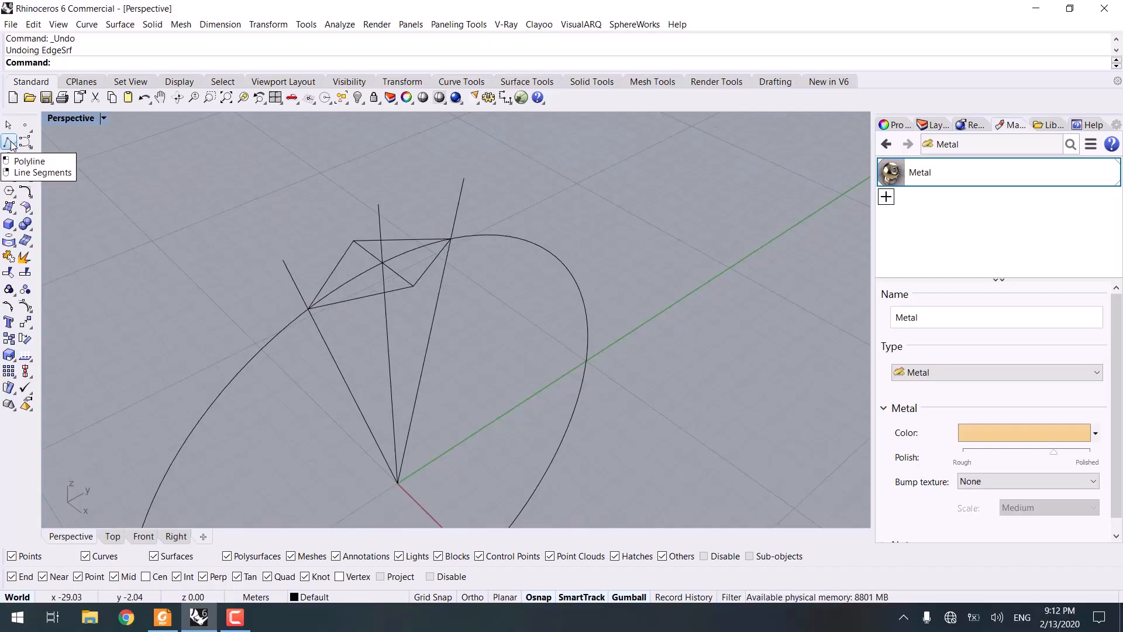
Step: With Project snap on, draw a circle centred on the facet's inner vertex, sized to the top of the ring circle in the Right view
left_click(11, 159)
right_click_drag(331, 349, 338, 287)
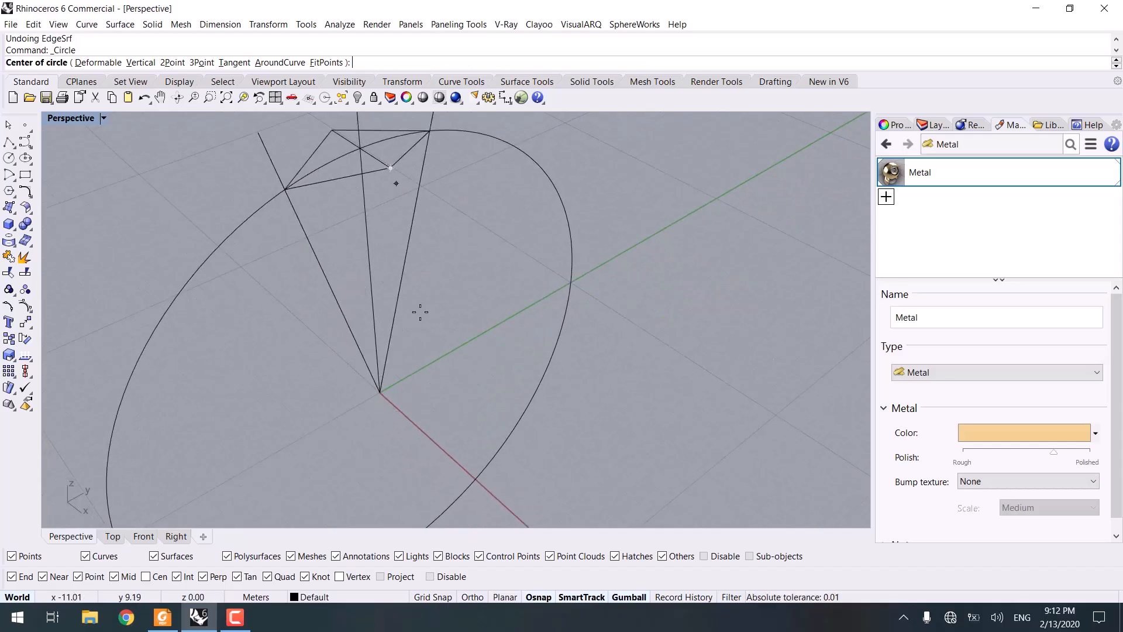
left_click(398, 578)
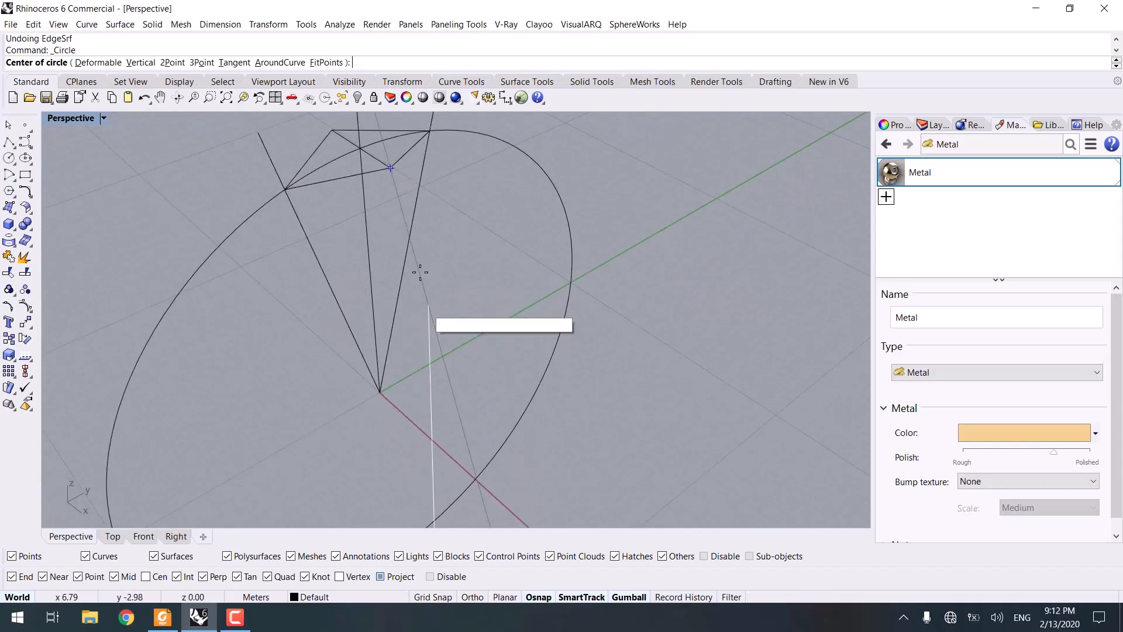
left_click(392, 169)
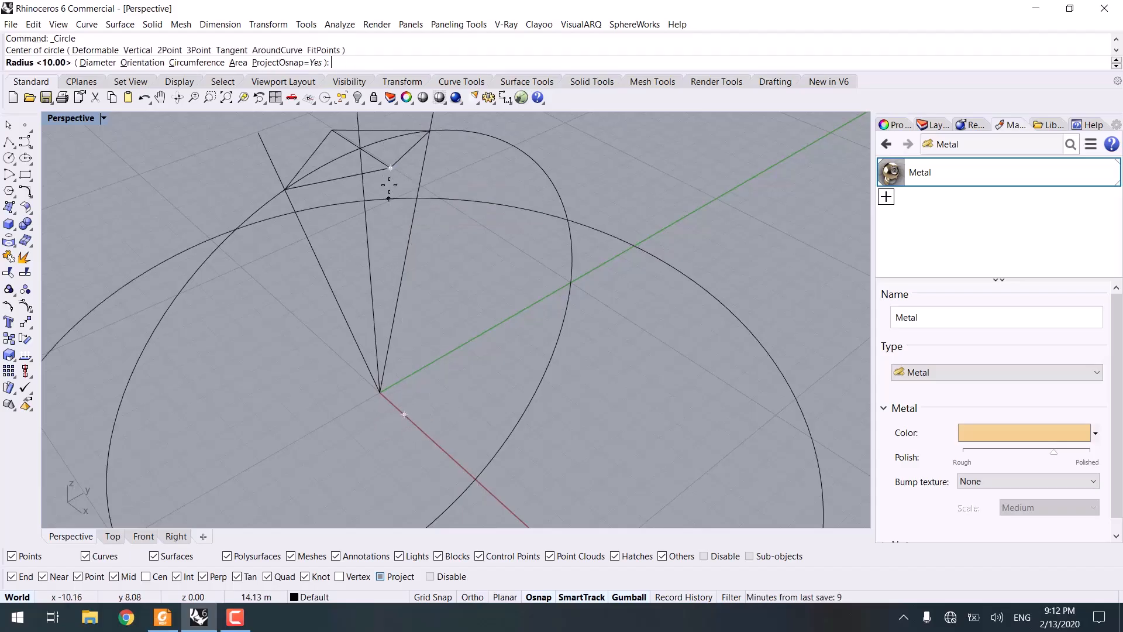
mouse_move(393, 183)
right_mouse_down()
mouse_move(371, 193)
mouse_move(383, 180)
right_mouse_up()
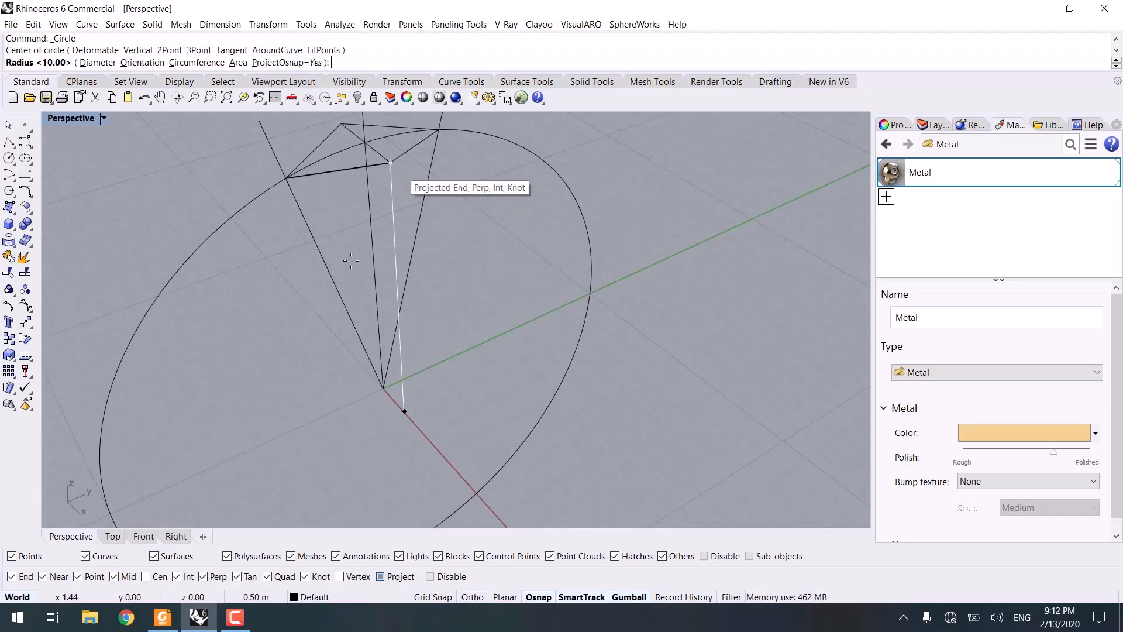
left_click(174, 537)
scroll(402, 213, "up", 5)
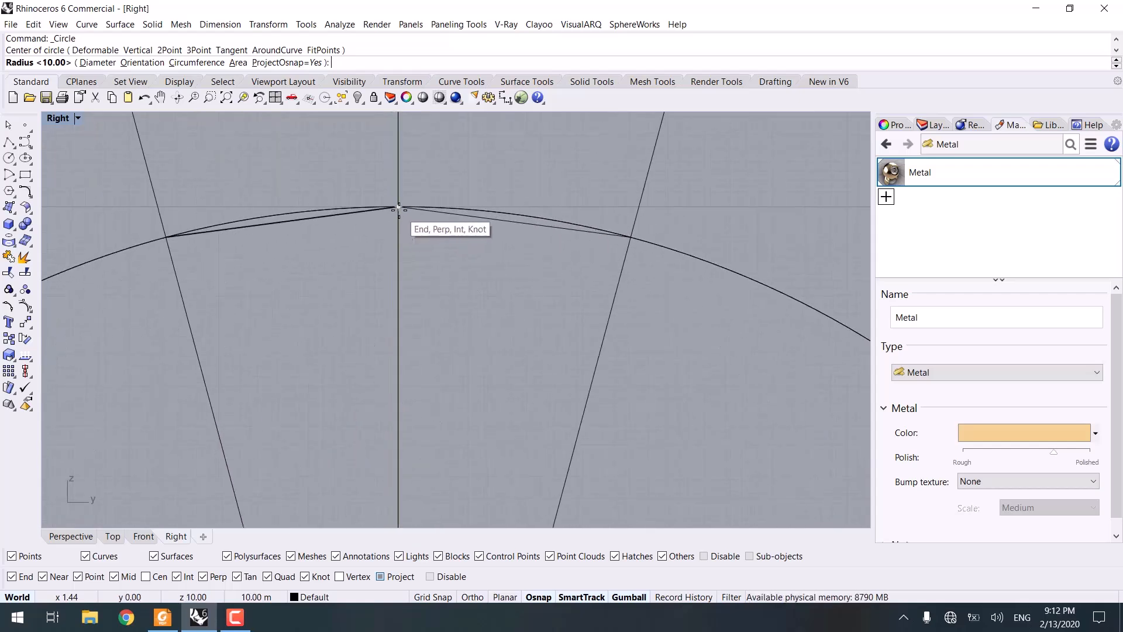
left_click(399, 208)
left_click(69, 537)
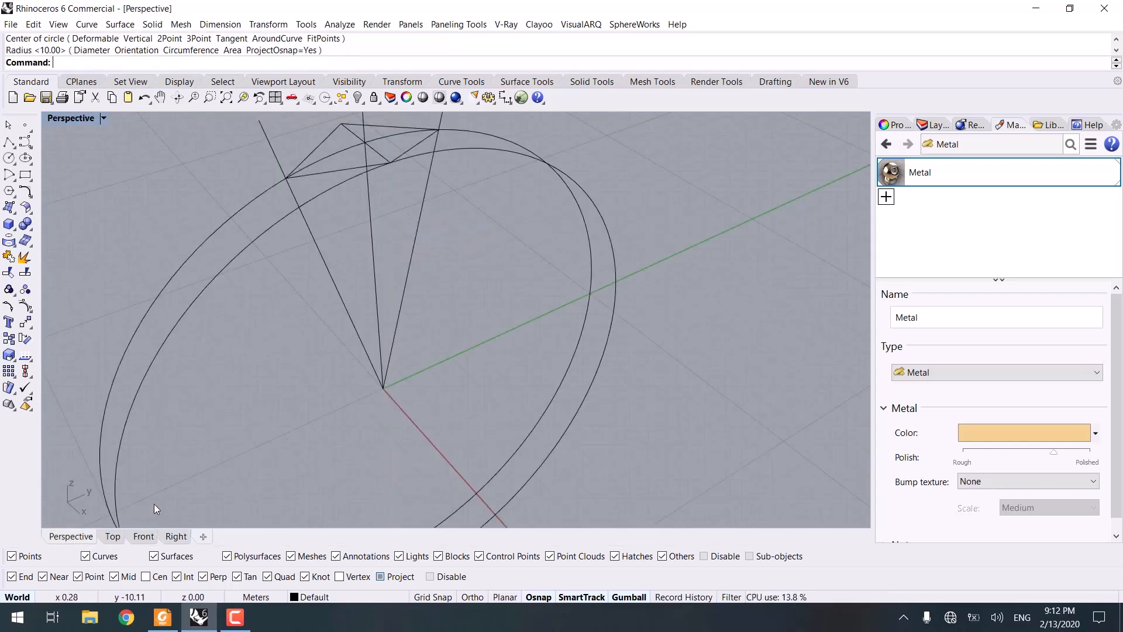
Step: Turn Project snap off and draw a polyline connecting the facet's left and right vertices on the ring circle
right_click_drag(153, 503, 337, 256)
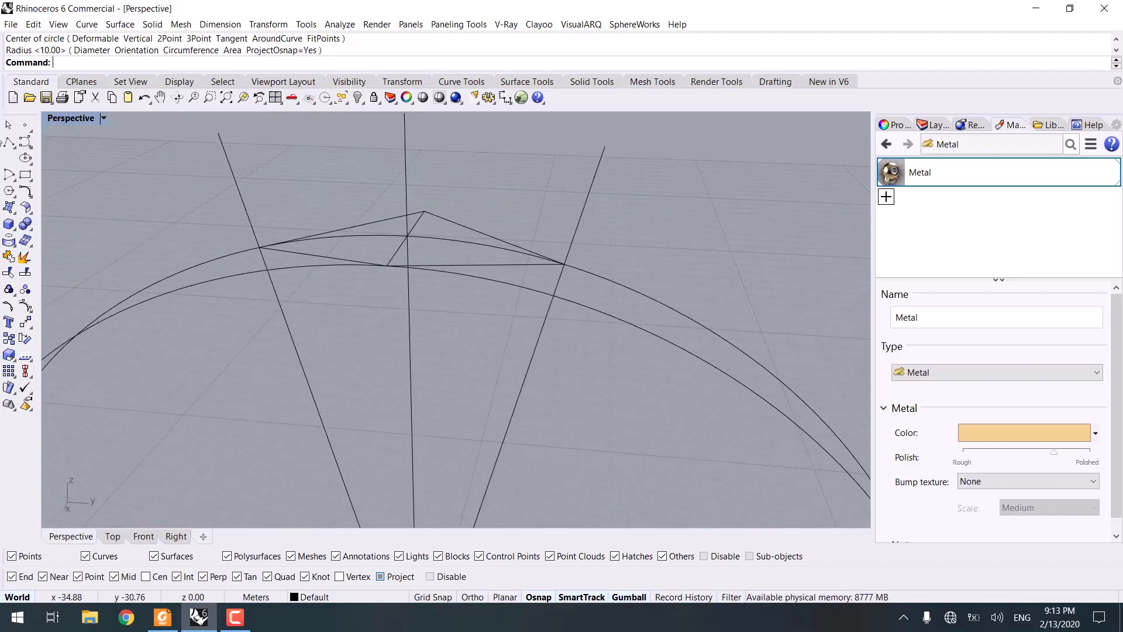
left_click(11, 142)
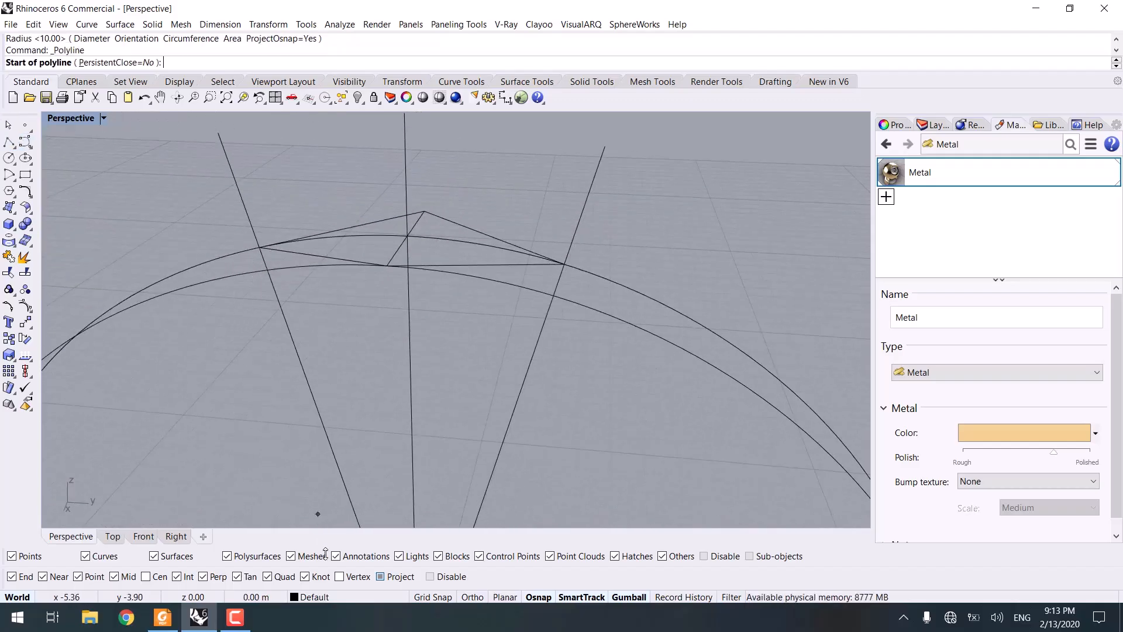
left_click(396, 577)
left_click(261, 247)
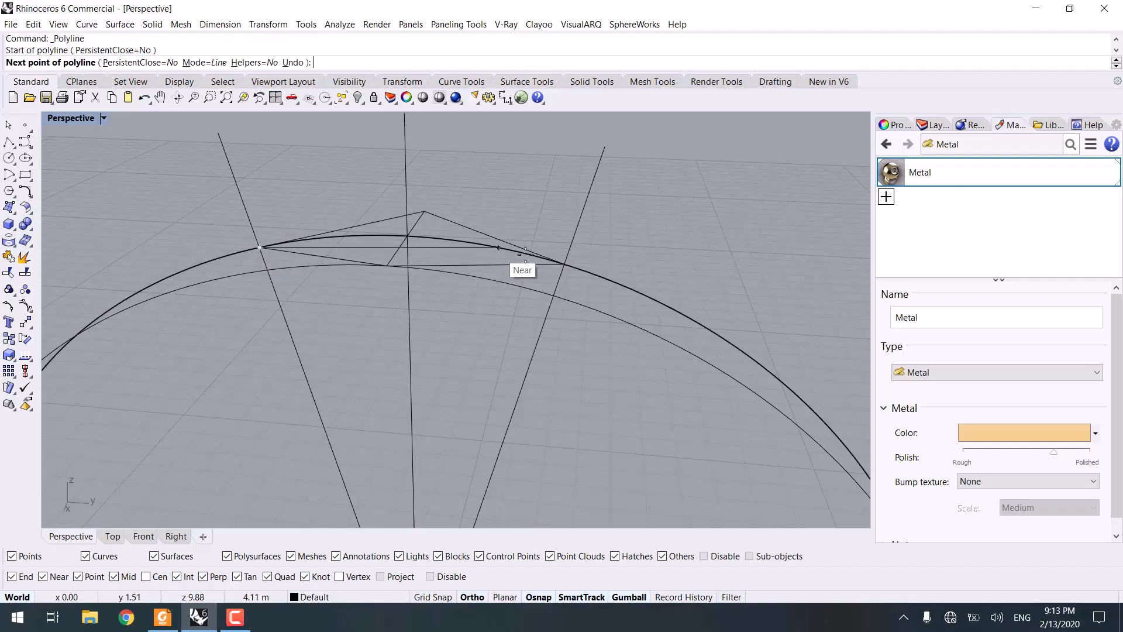
left_click(565, 264)
right_click_drag(539, 358, 401, 348)
right_click(492, 356)
right_click_drag(492, 356, 457, 225)
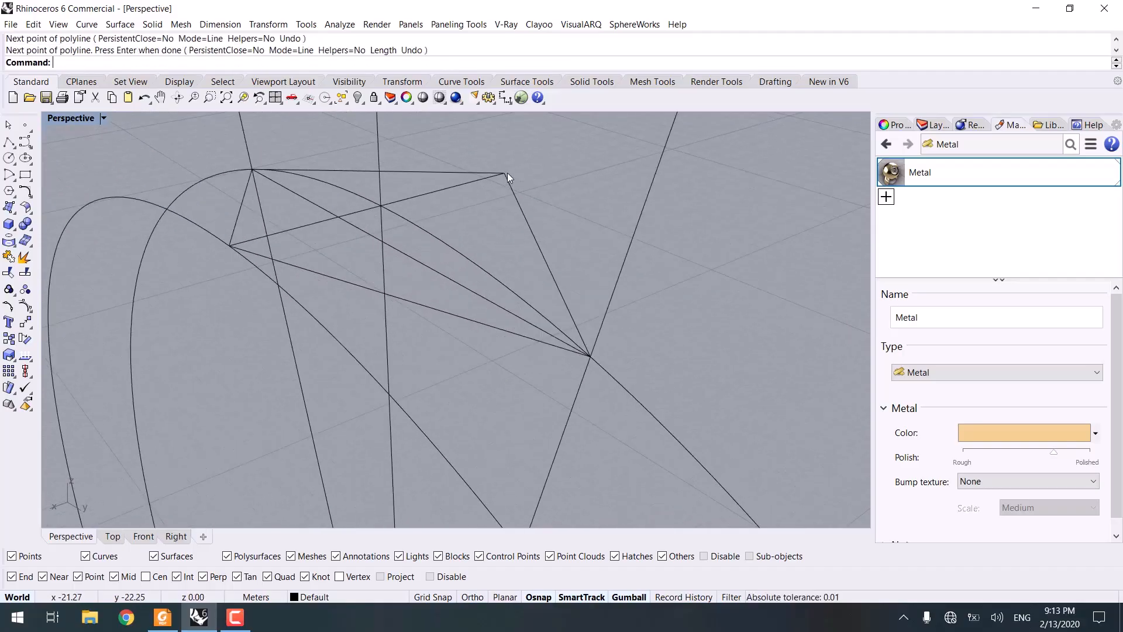
Step: Select the facet outline curves and delete them
left_click_drag(469, 198, 468, 199)
left_click(285, 262, "shift")
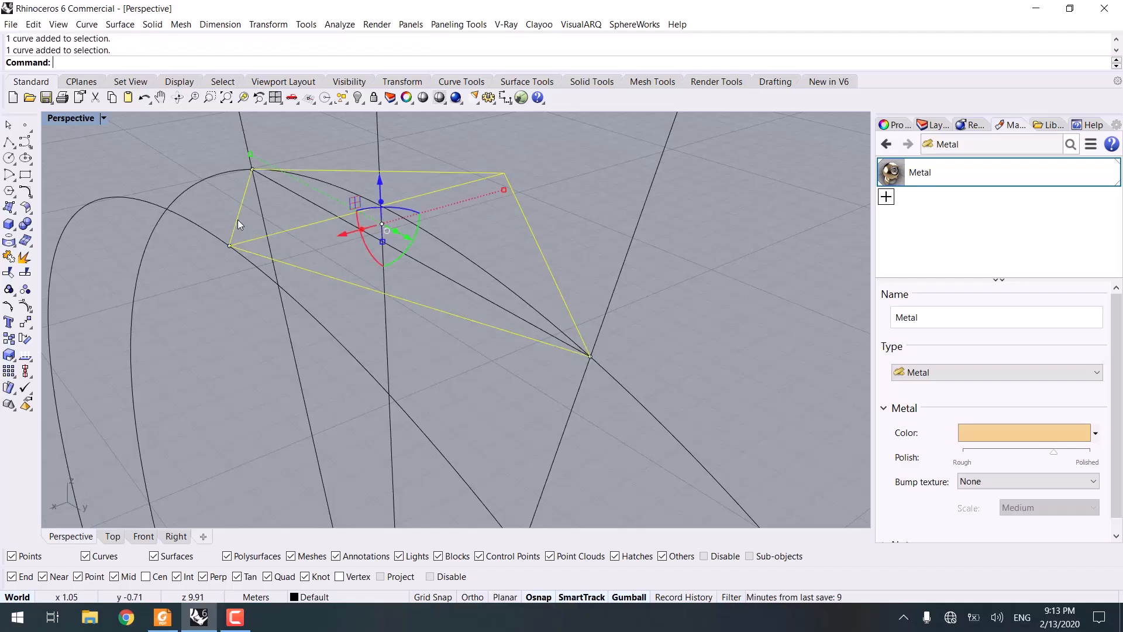
key("Delete")
right_click_drag(299, 217, 405, 222)
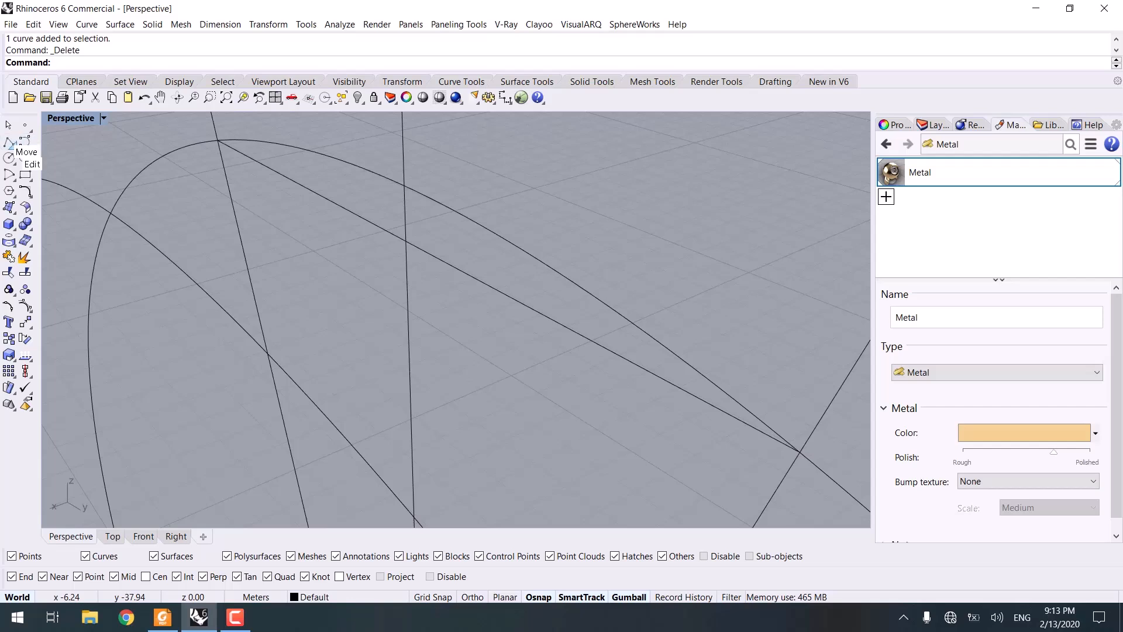
Step: Draw a BothSides line from the facet's centre intersection, extending perpendicular across the two radial lines
left_click(13, 147)
left_click(59, 151)
left_click(406, 241)
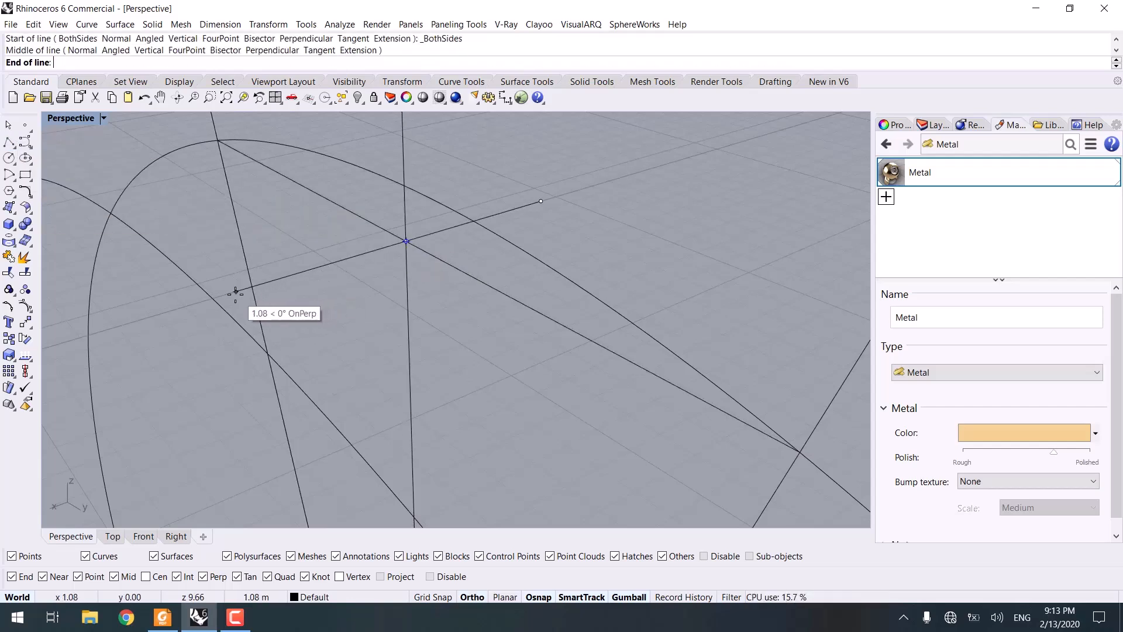
left_click(240, 294)
Step: Select the leftover construction curves around the facet and delete them
right_click_drag(227, 311, 680, 237)
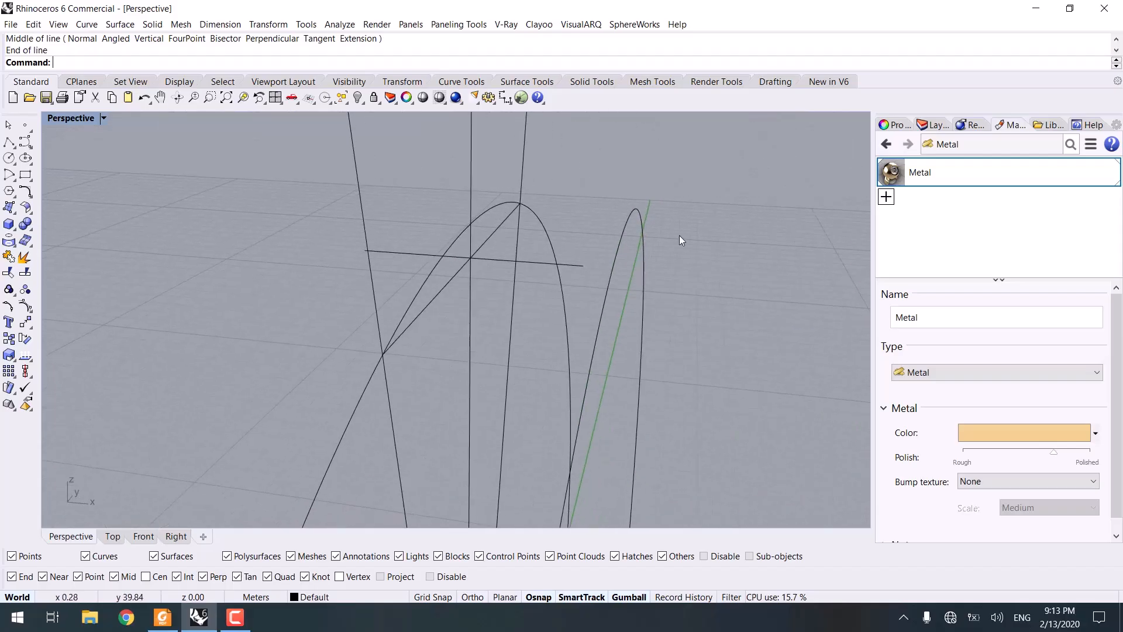
left_click_drag(598, 187, 597, 187)
key("Delete")
right_click_drag(424, 190, 485, 245)
left_click_drag(490, 188, 425, 165)
key("Delete")
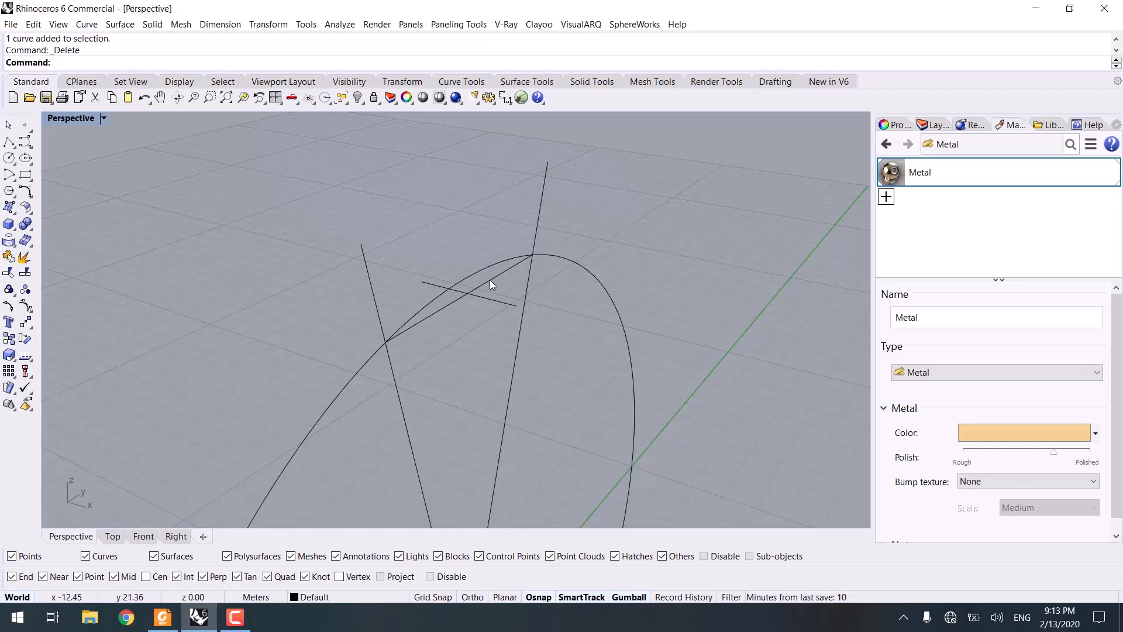
Step: Draw a closed polyline diamond linking the new line's ends with the facet's left and right vertices on the ring circle
right_click_drag(511, 305, 465, 240)
left_click_drag(462, 237, 464, 226)
right_click_drag(463, 227, 7, 191)
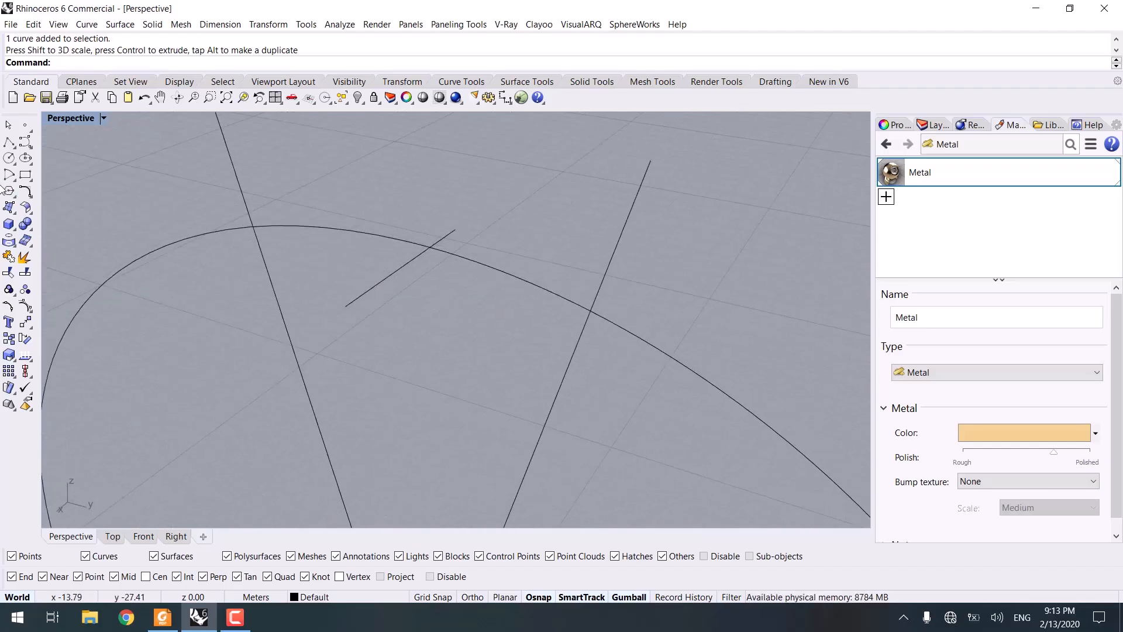
left_click(8, 142)
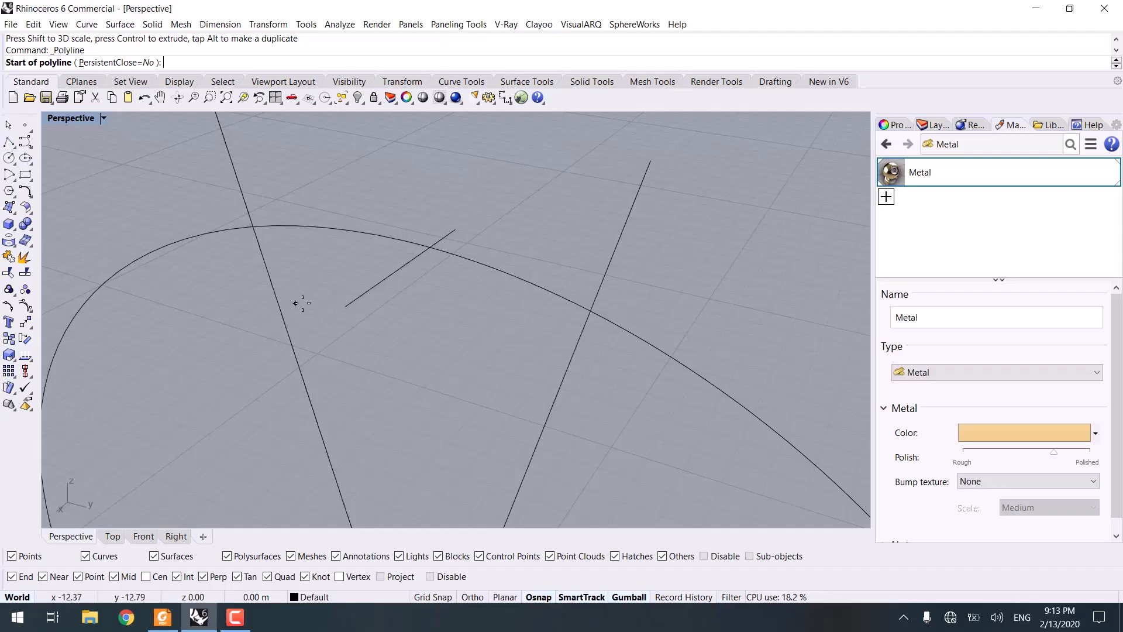
left_click(345, 305)
left_click(253, 226)
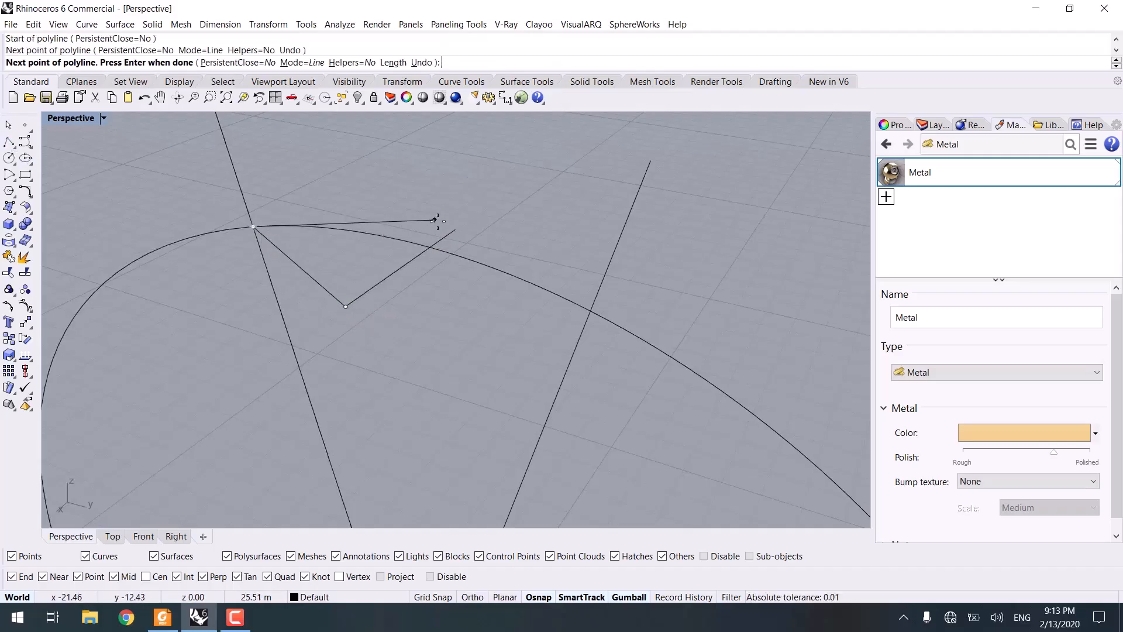
left_click(455, 229)
left_click(592, 312)
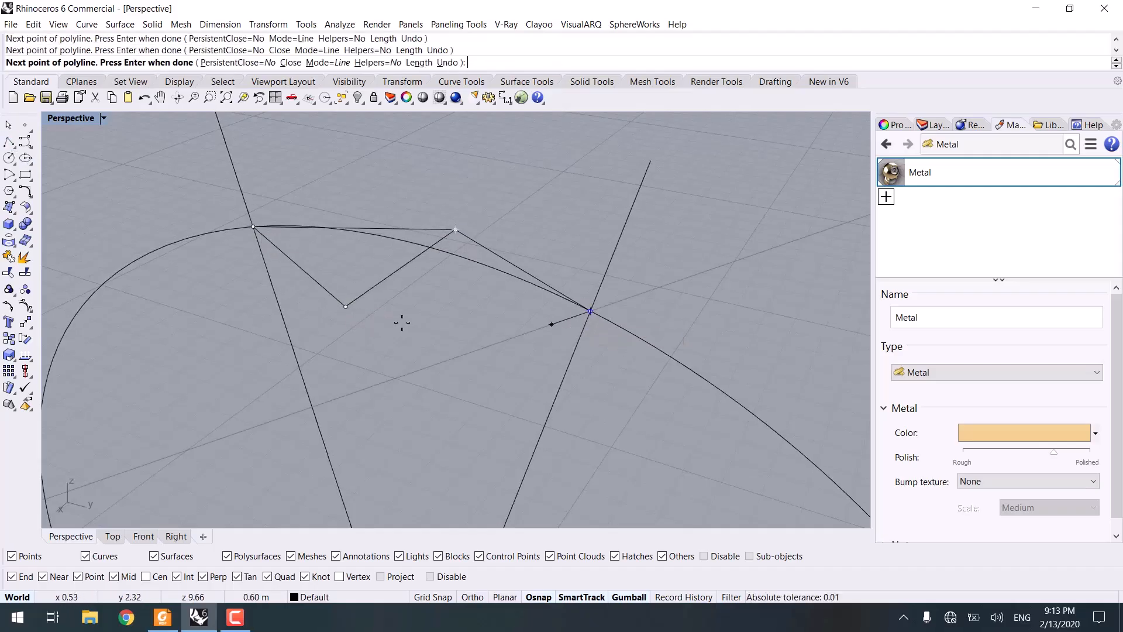
left_click(345, 305)
Step: With Project snap on, draw a circle centred on the diamond's vertex, sized in the Right view to the diamond's edge
right_click_drag(351, 345, 444, 372)
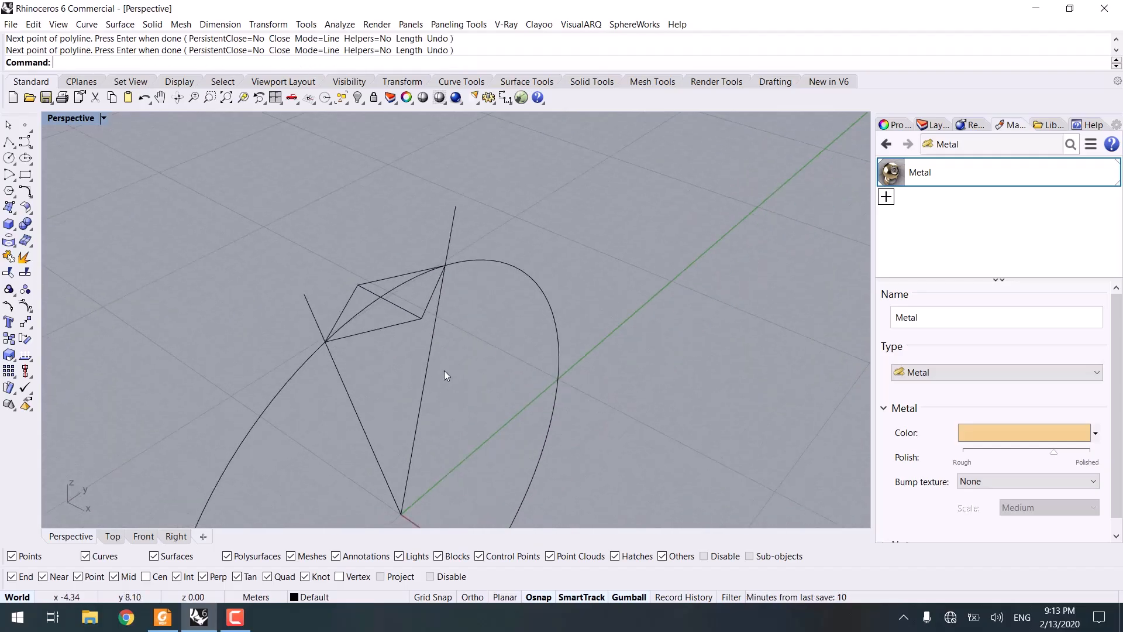
left_click(10, 159)
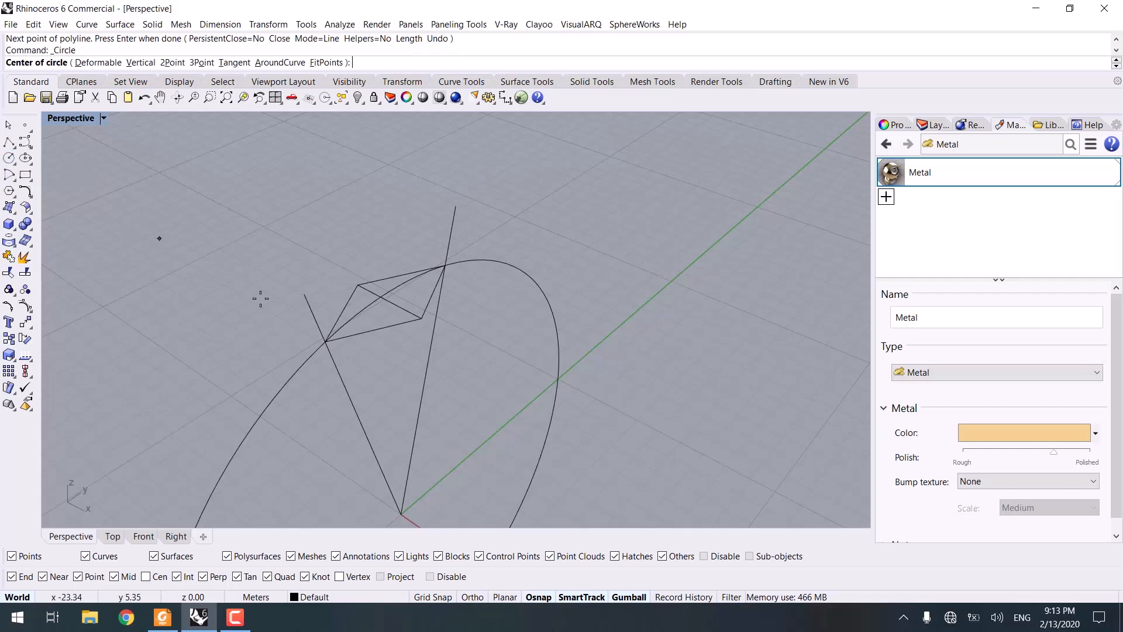
right_click_drag(160, 238, 198, 171)
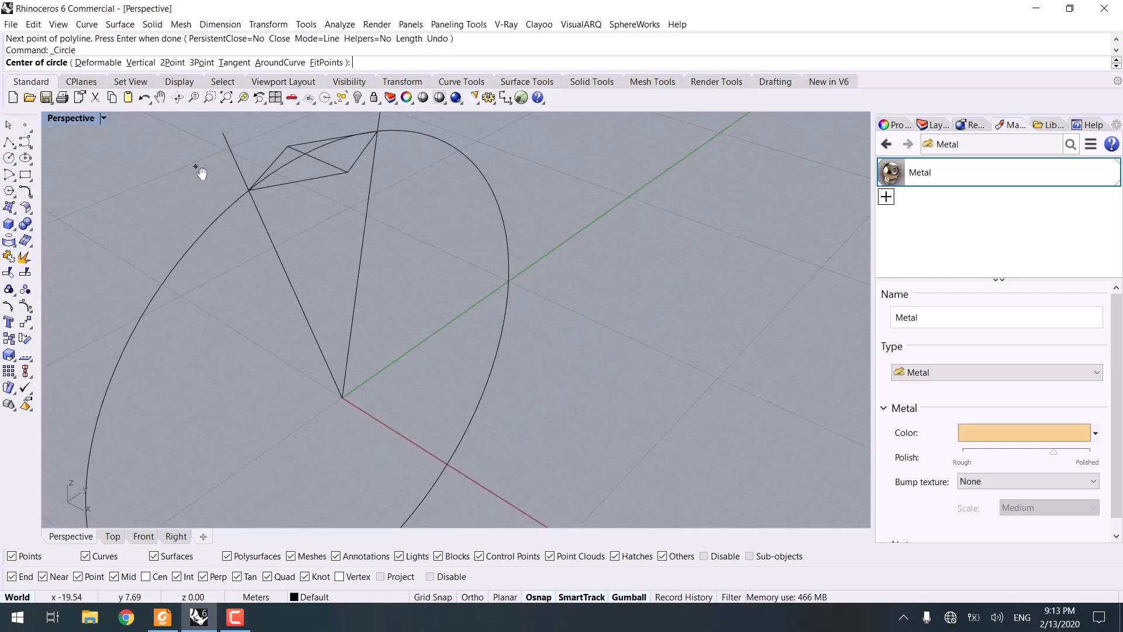
left_click(403, 577)
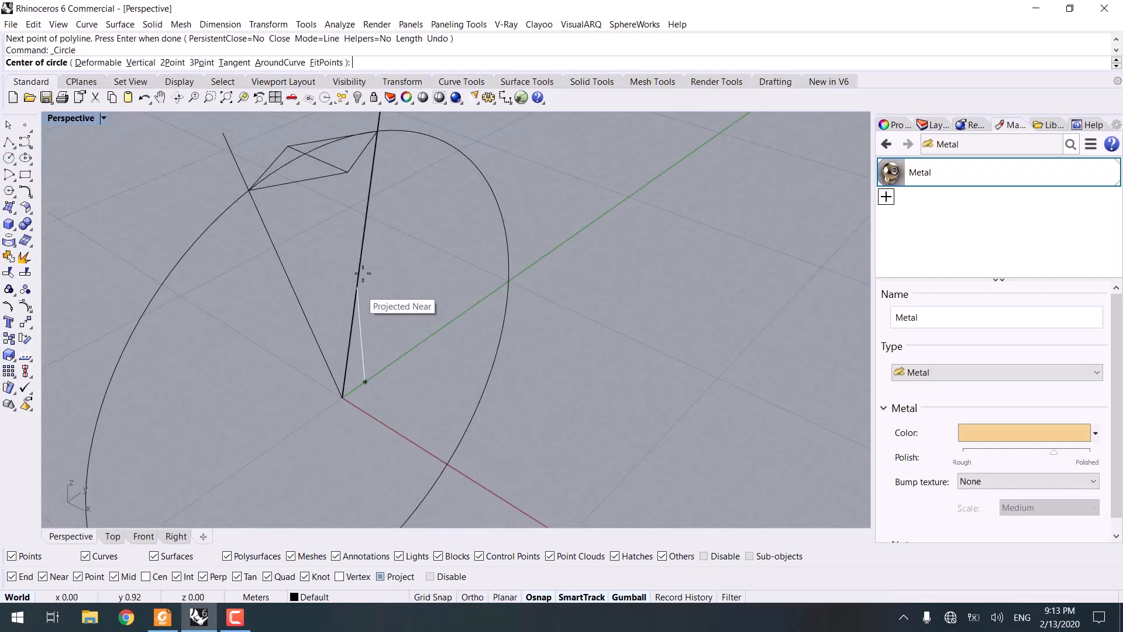
left_click(345, 175)
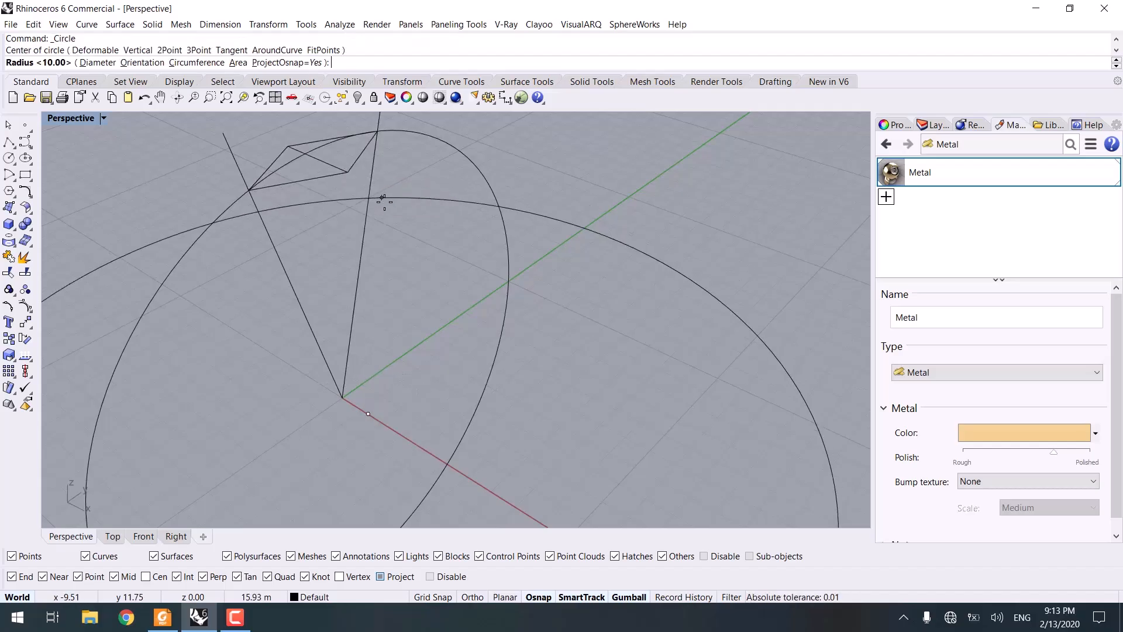
left_click(176, 536)
scroll(281, 368, "down", 3)
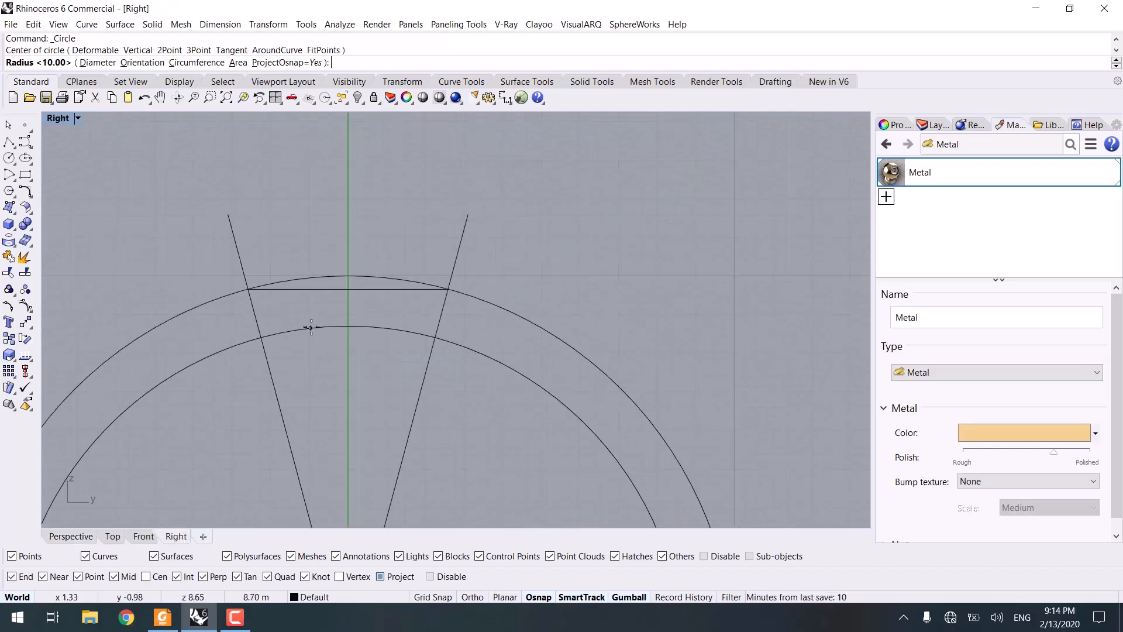
left_click(349, 289)
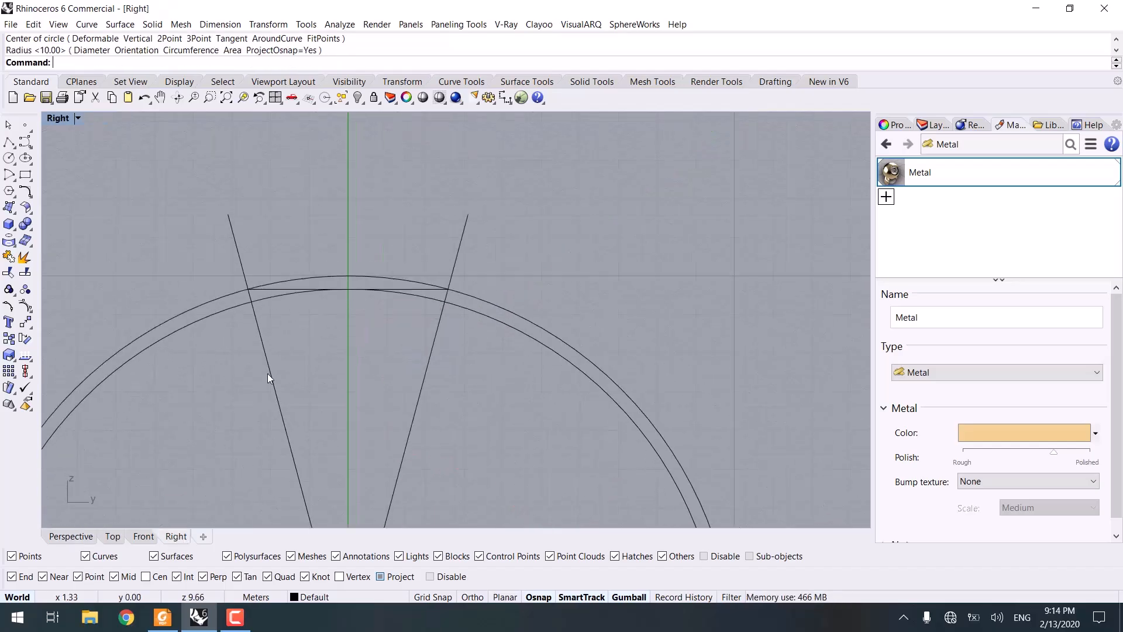
left_click(70, 537)
Step: Select the radial guide lines and the extra construction curves, then delete them
mouse_move(334, 409)
right_mouse_down()
mouse_move(426, 376)
mouse_move(381, 401)
mouse_move(313, 416)
right_mouse_up()
scroll(254, 232, "up", 3)
left_click_drag(276, 218, 233, 285)
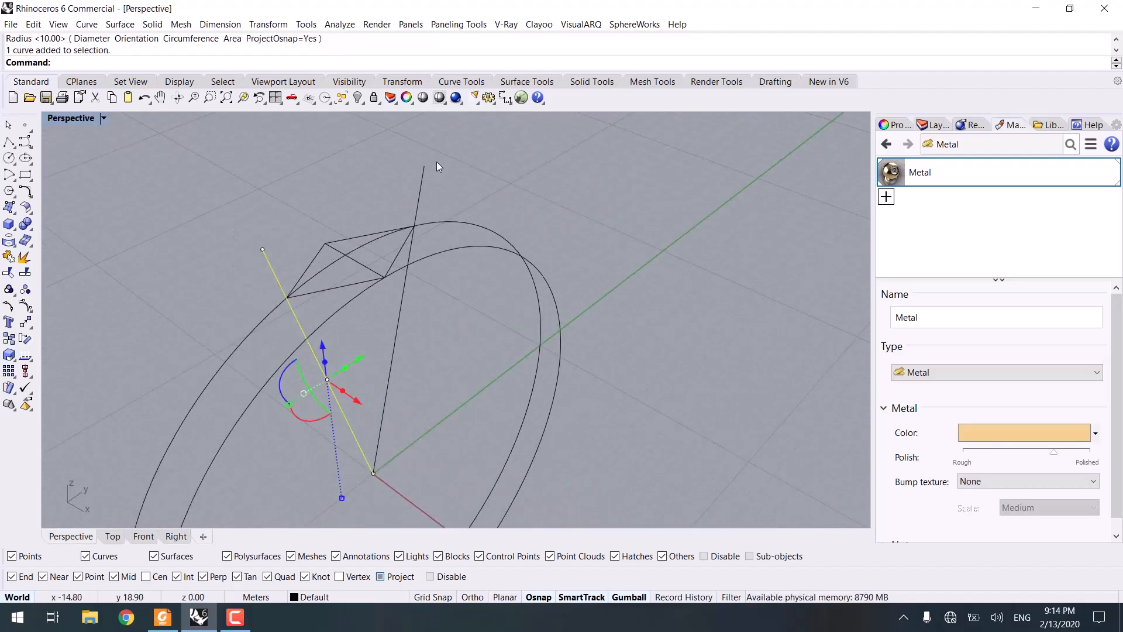
left_click_drag(436, 161, 379, 187, "shift")
scroll(367, 260, "up", 6)
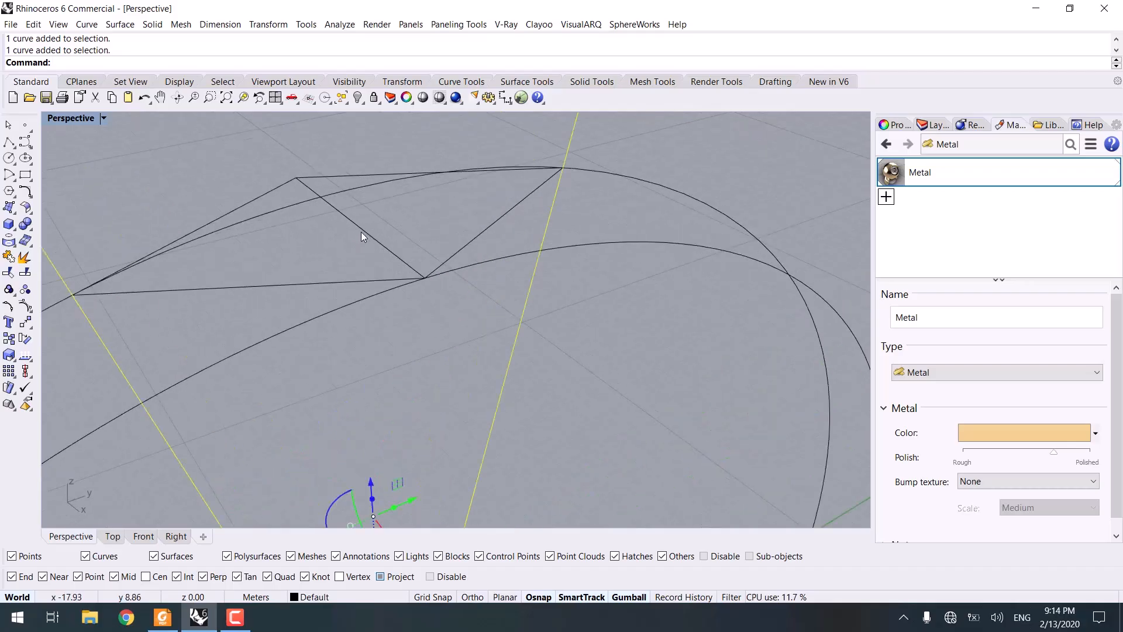
left_click(355, 225, "shift")
scroll(354, 240, "down", 5)
right_click_drag(353, 258, 487, 186, "shift")
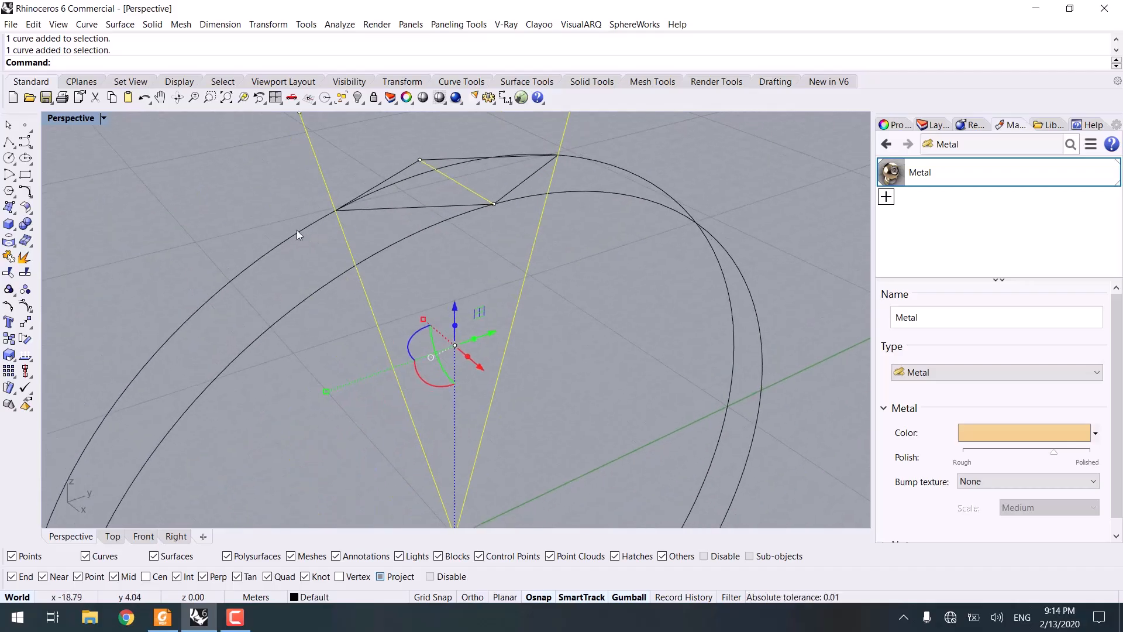
left_click(298, 232, "shift")
scroll(306, 255, "down", 8)
right_click_drag(311, 278, 519, 253)
key("Delete")
Step: Mirror the new circle to the opposite side of the ring across the diamond
left_click(388, 268)
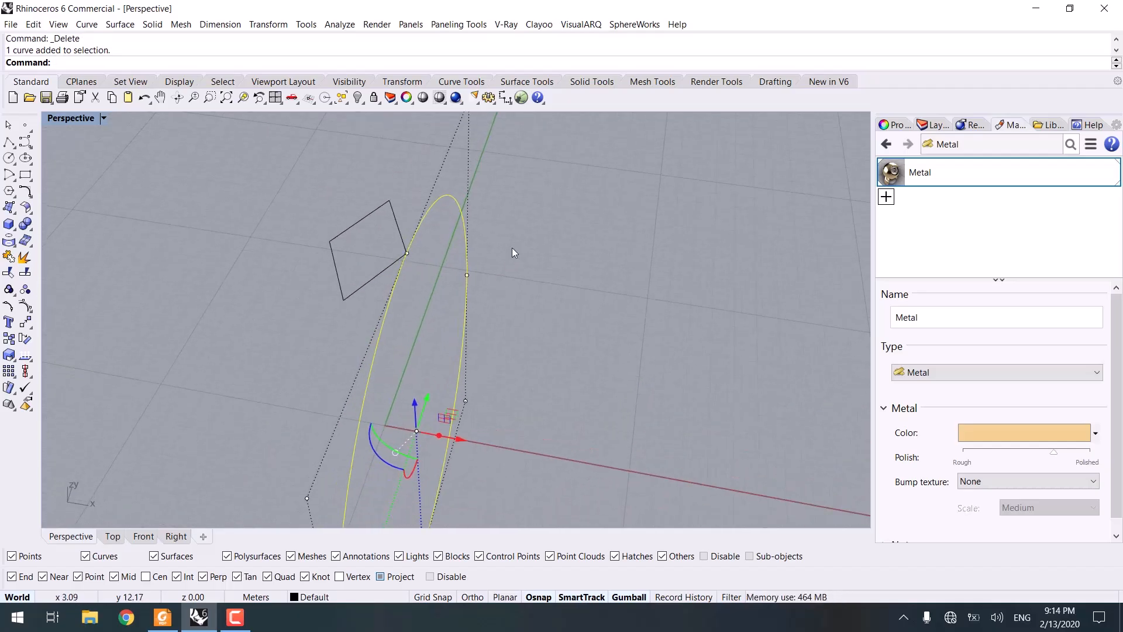
type("MI")
key("Return")
left_click(351, 296)
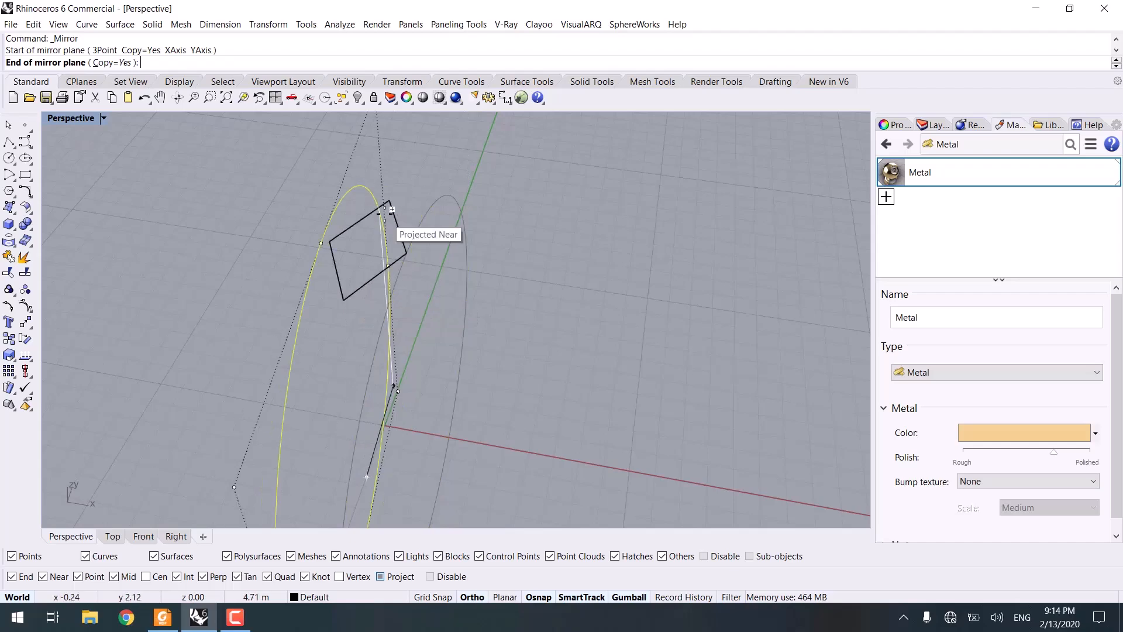
left_click(395, 202)
right_click_drag(595, 213, 348, 290)
Step: Create a planar surface from the diamond polyline
left_click(334, 170)
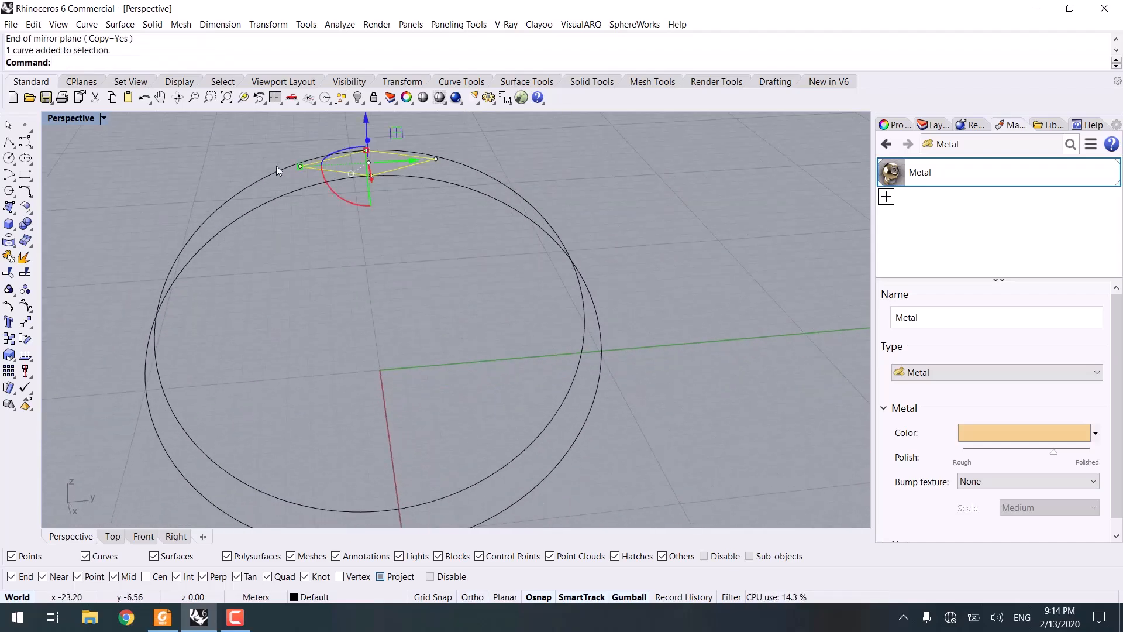
right_click_drag(276, 166, 339, 195)
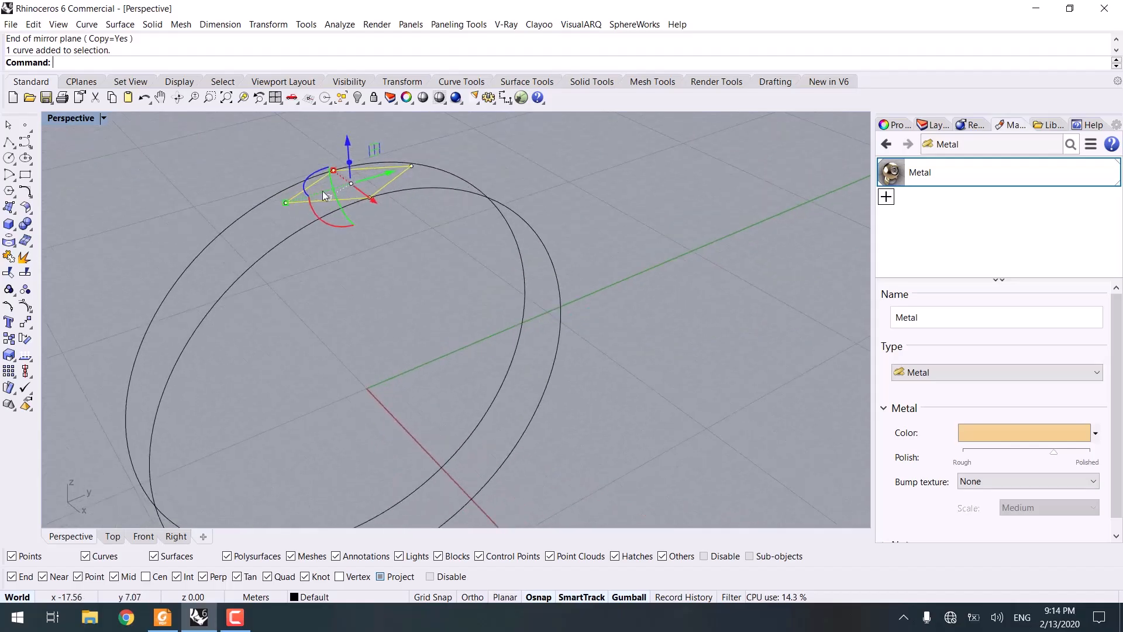
key("Return")
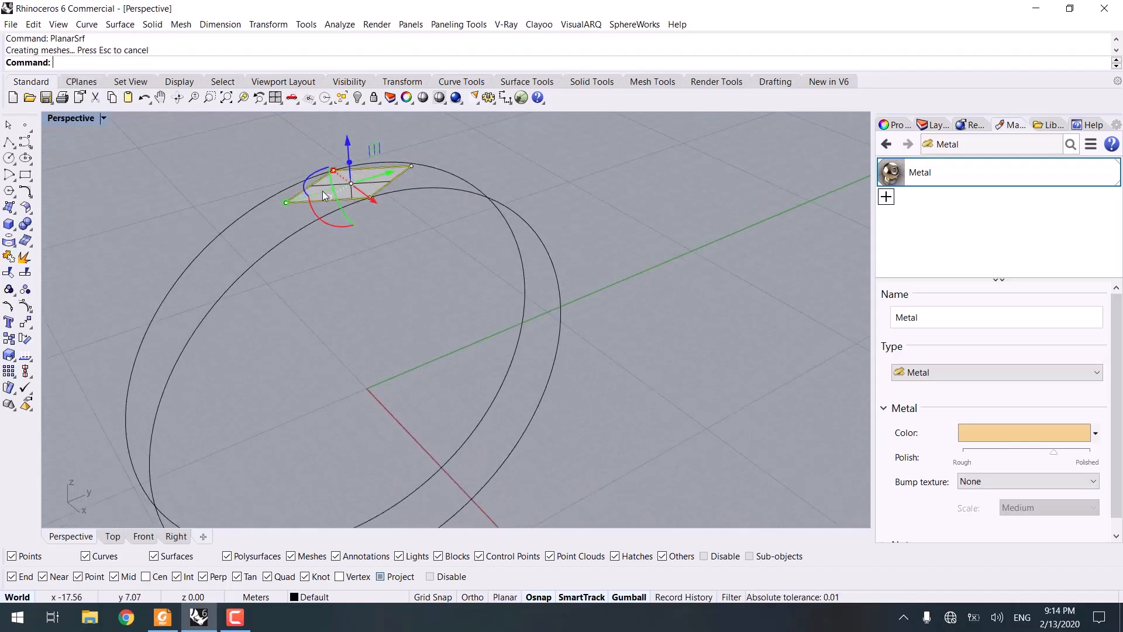
Step: Polar array the diamond facet surface around the origin in the Right view, 360/30 items over 360°
left_click(358, 183)
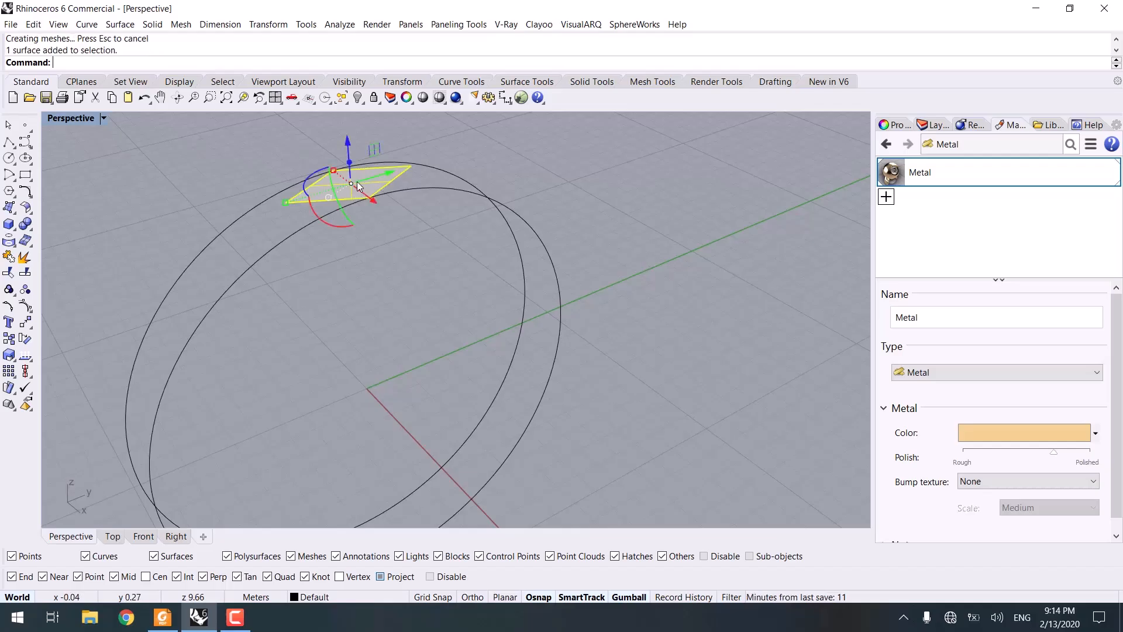
left_click(176, 535)
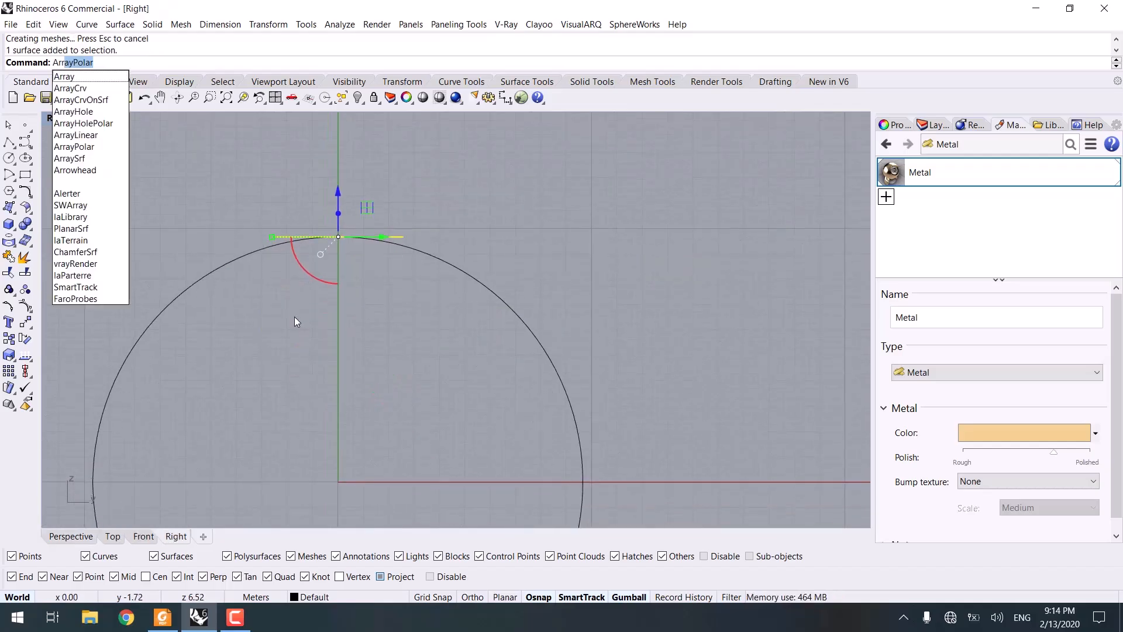
key("Return")
type("0")
key("Return")
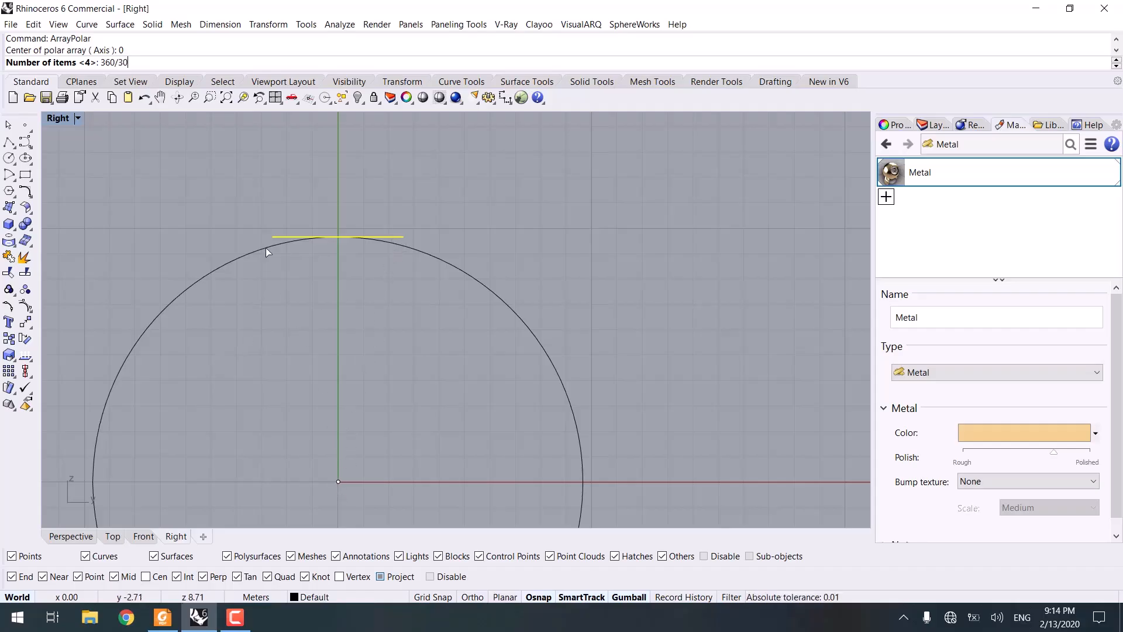
key("Return")
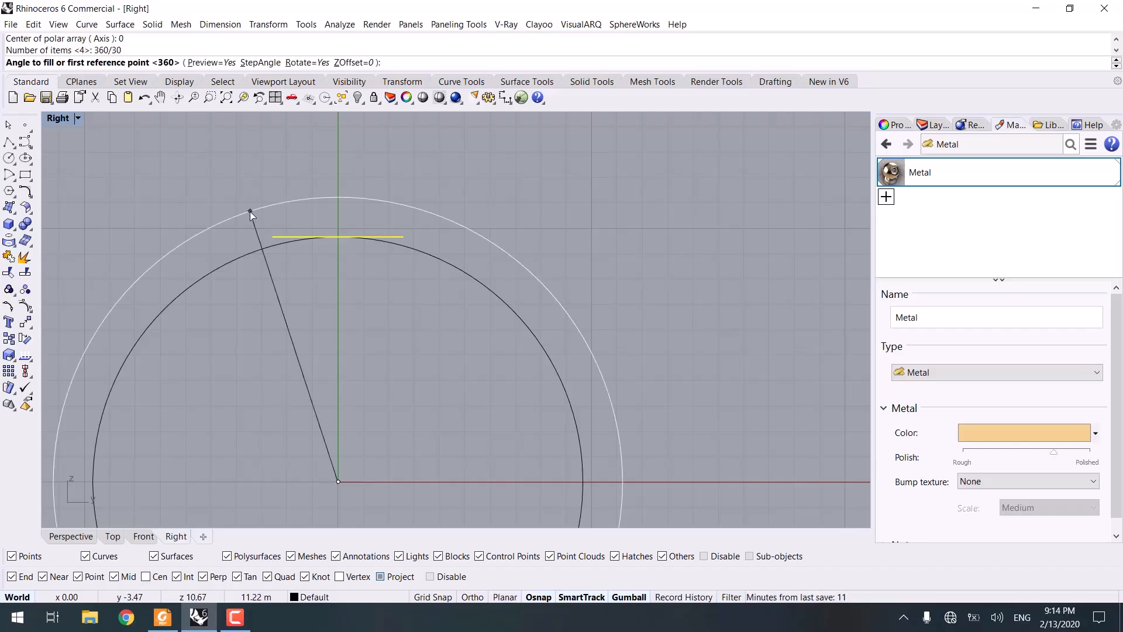
key("Return")
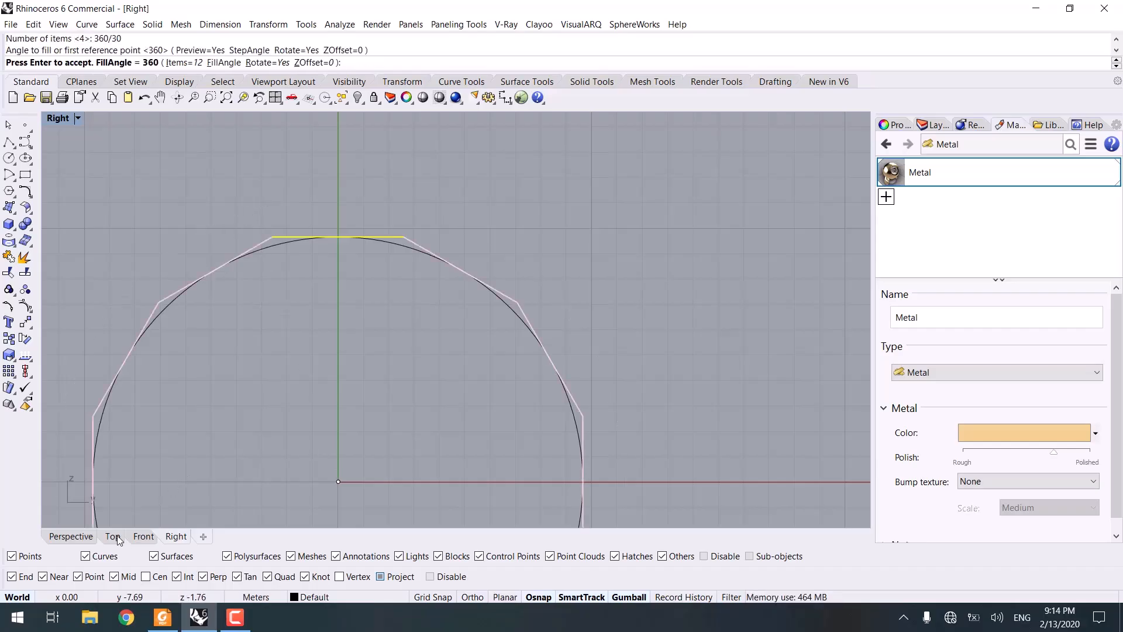
left_click(70, 536)
right_click_drag(384, 339, 545, 303)
key("Return")
scroll(503, 247, "up", 5)
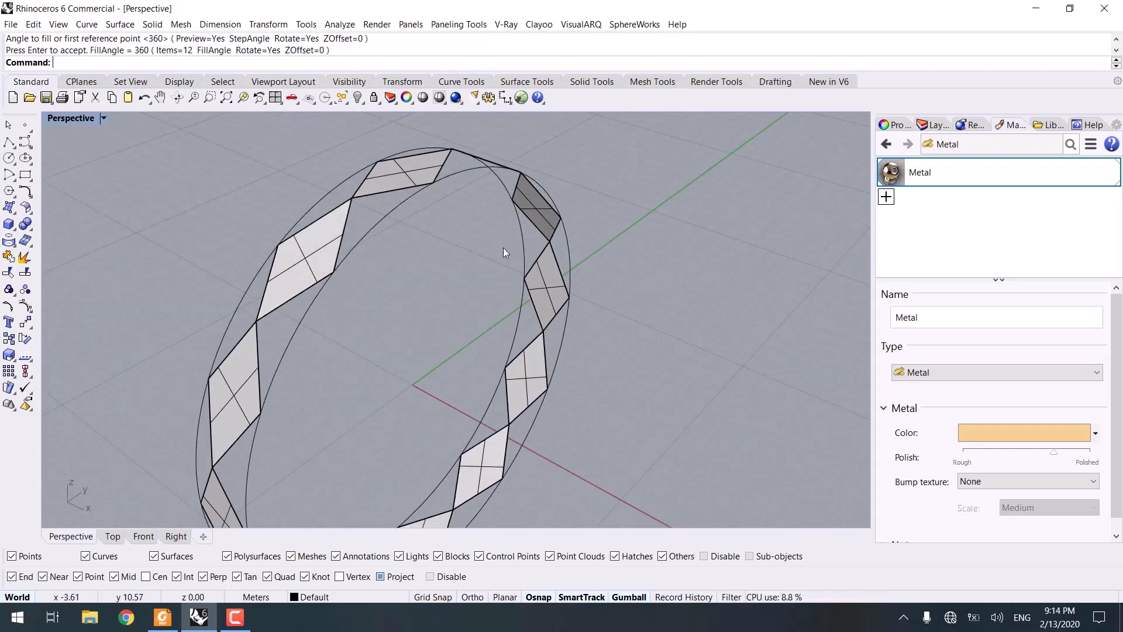
Step: Create a triangular corner-point surface filling the gap between two neighbouring diamond facets
left_click(9, 208)
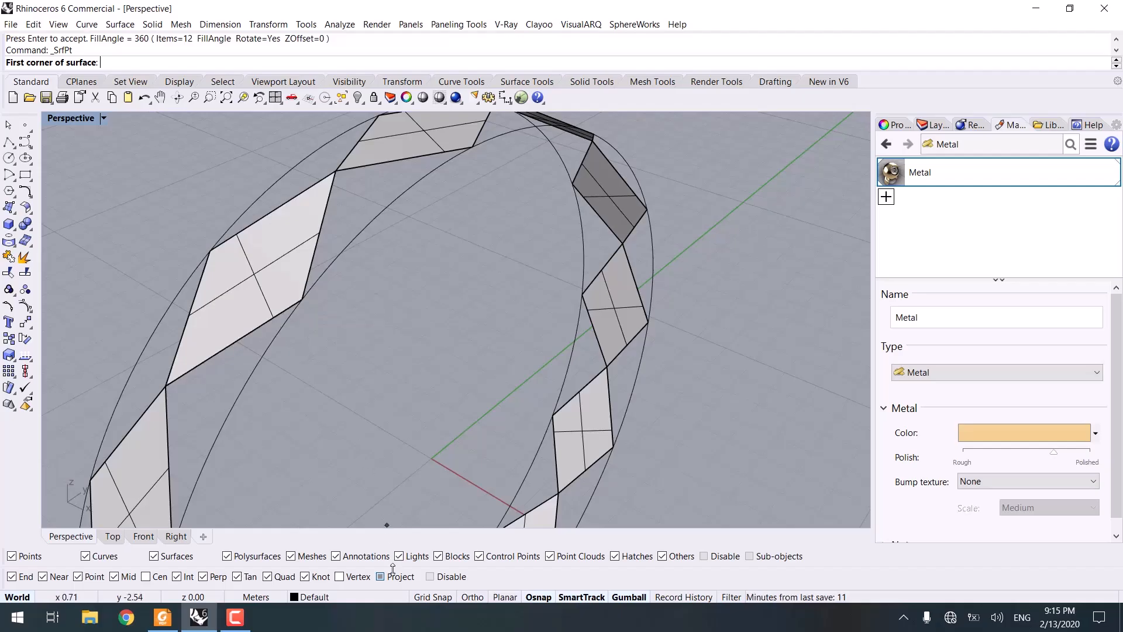
left_click(304, 300)
left_click(336, 171)
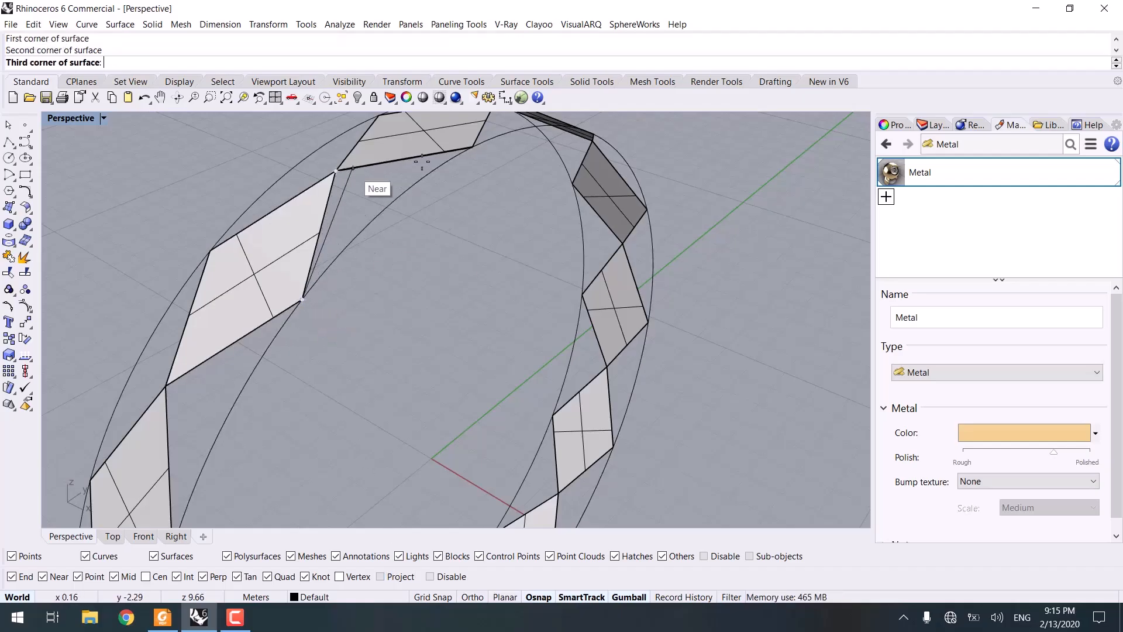
left_click(475, 145)
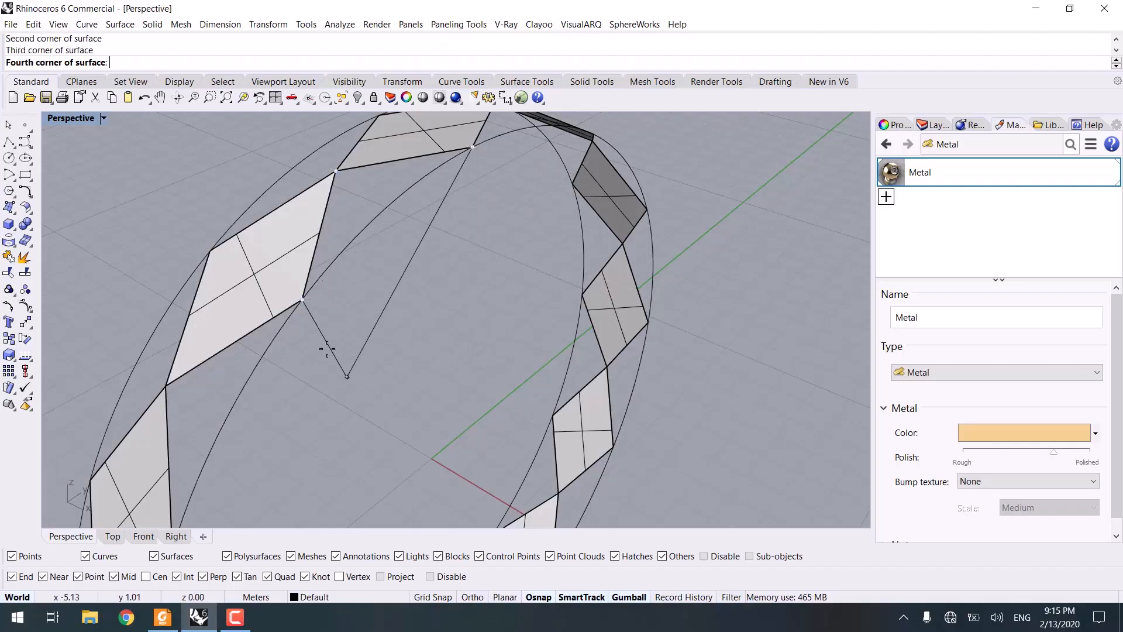
left_click(303, 300)
right_click_drag(303, 300, 459, 313)
scroll(421, 348, "up", 5)
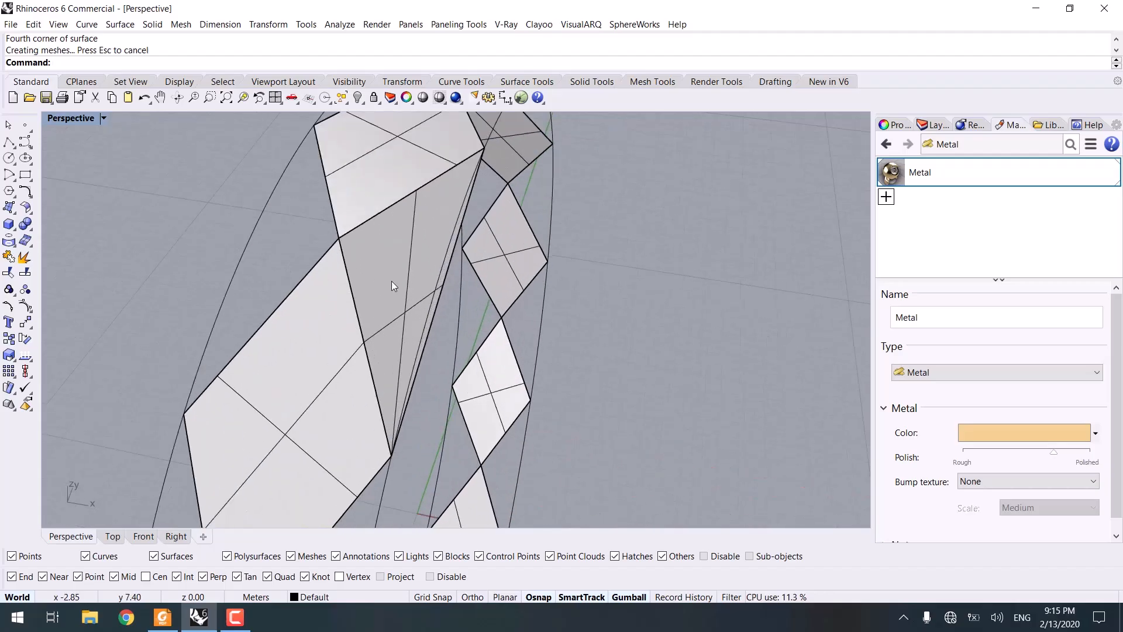
Step: Mirror the triangular surface across the adjacent diamond facet's edge
left_click(391, 273)
type("MI")
key("Return")
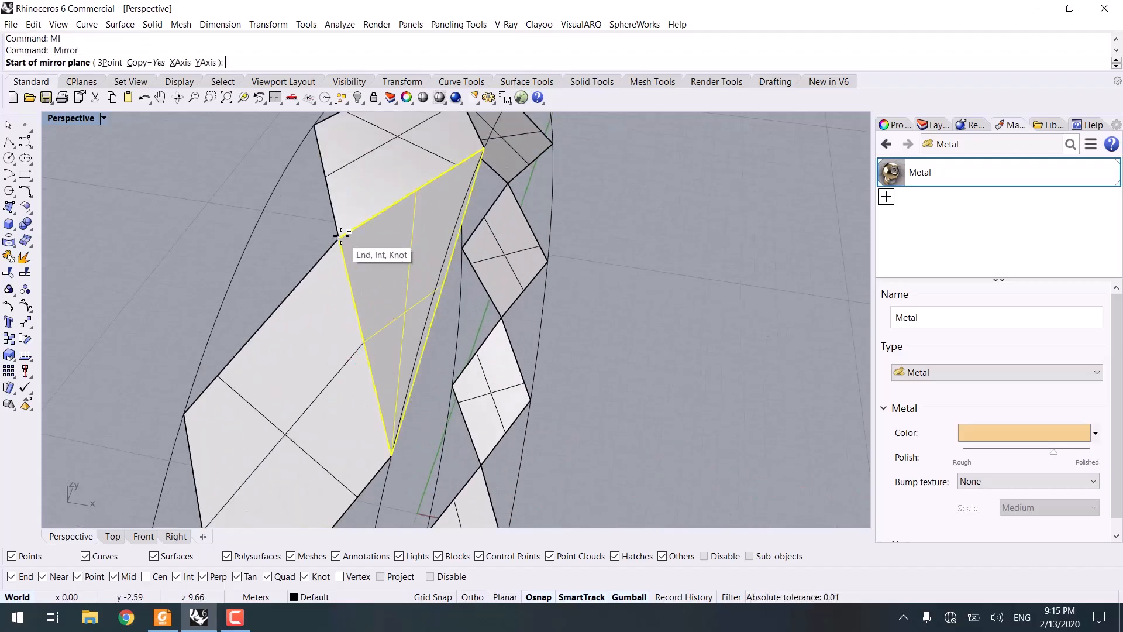
left_click(339, 238)
right_click_drag(310, 403, 337, 326, "shift")
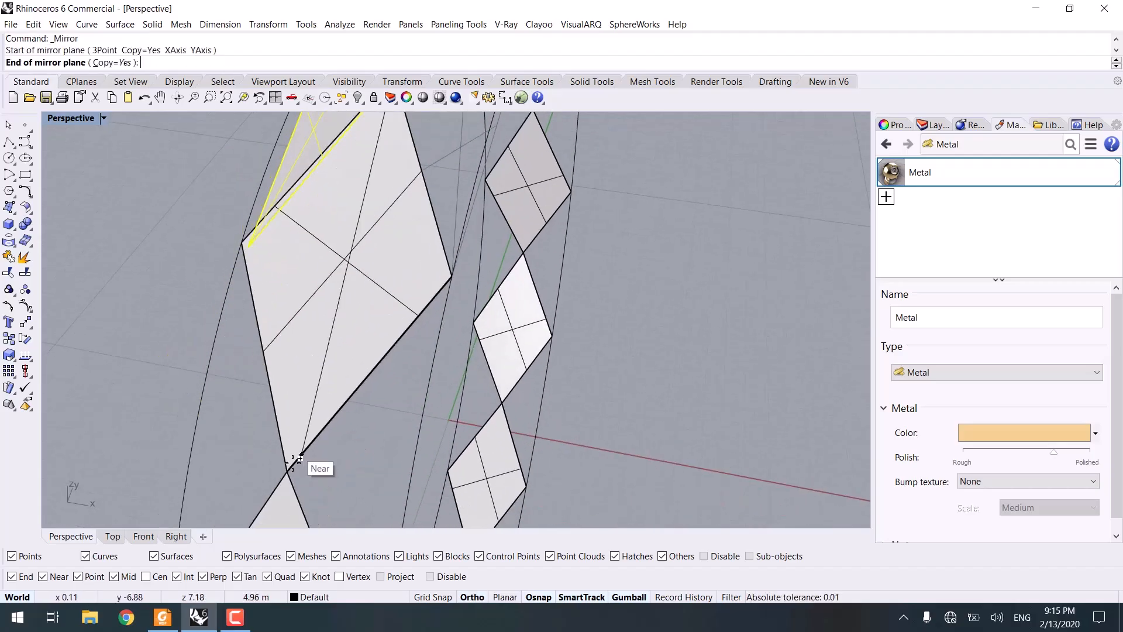
left_click(288, 469, "shift")
Step: Finish the mirrored copy of the triangular surface along the diamond facet's edge
scroll(293, 450, "down", 8)
right_click_drag(299, 432, 410, 430)
left_click(580, 320)
scroll(439, 289, "up", 8)
Step: Polar array both triangular surfaces around the origin in the Right view, 12 items over 360°
left_click(321, 243, "ctrl+shift")
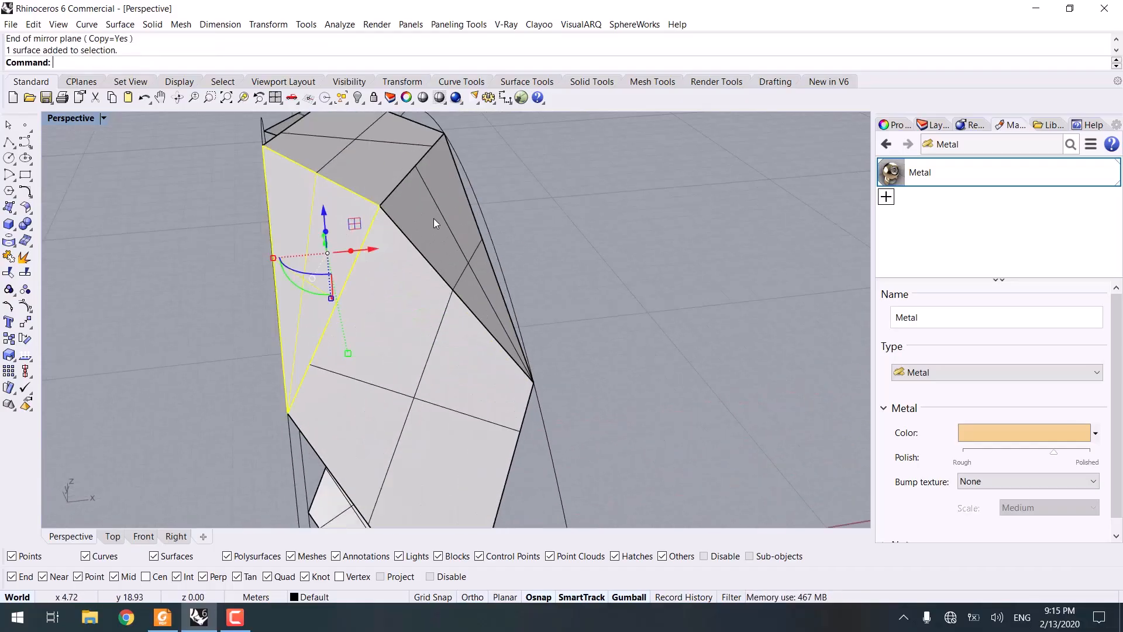
left_click(433, 219, "ctrl+shift")
scroll(322, 336, "down", 8)
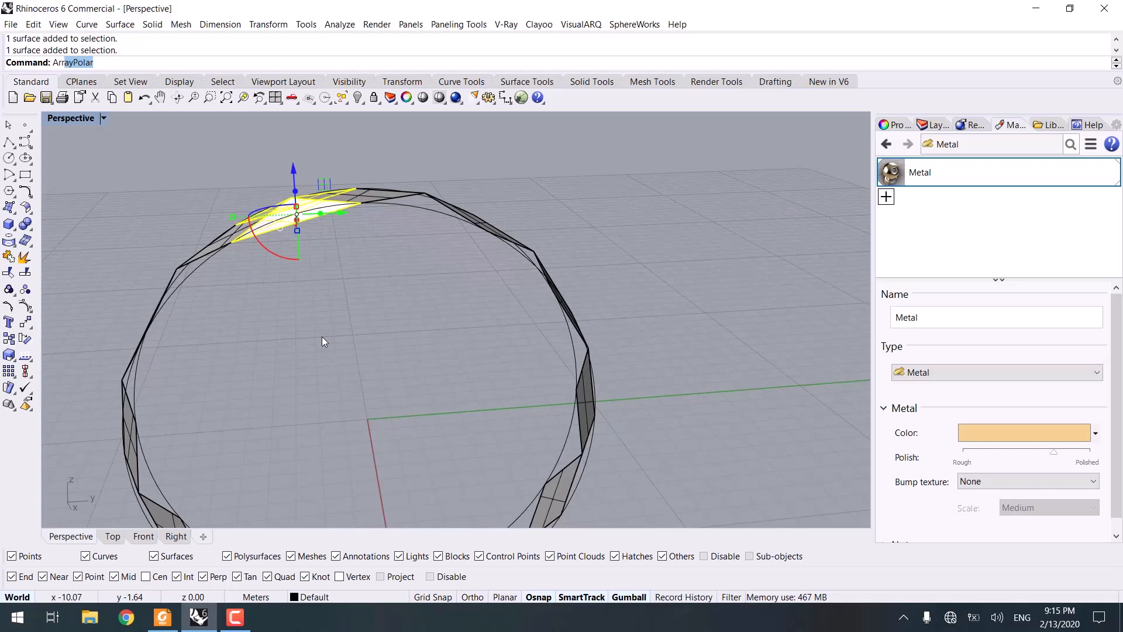
key("Return")
left_click(176, 536)
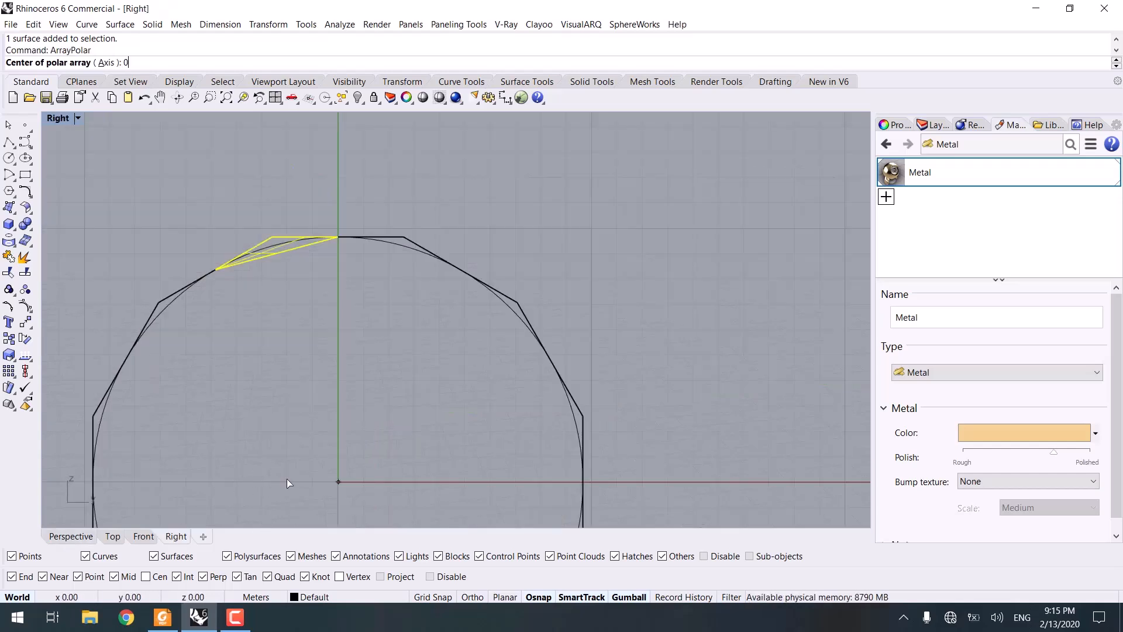
key("Return")
right_click(290, 475)
right_click(291, 472)
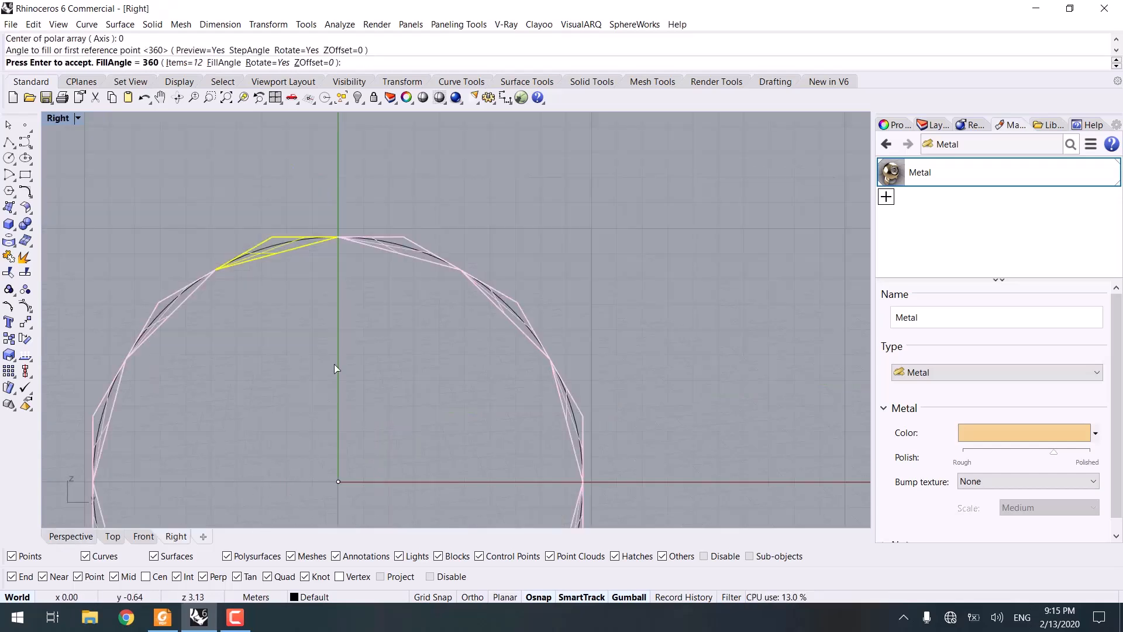
key("Return")
Step: Select all closed curves in the model and delete them
left_click(89, 538)
right_click_drag(254, 352, 534, 388)
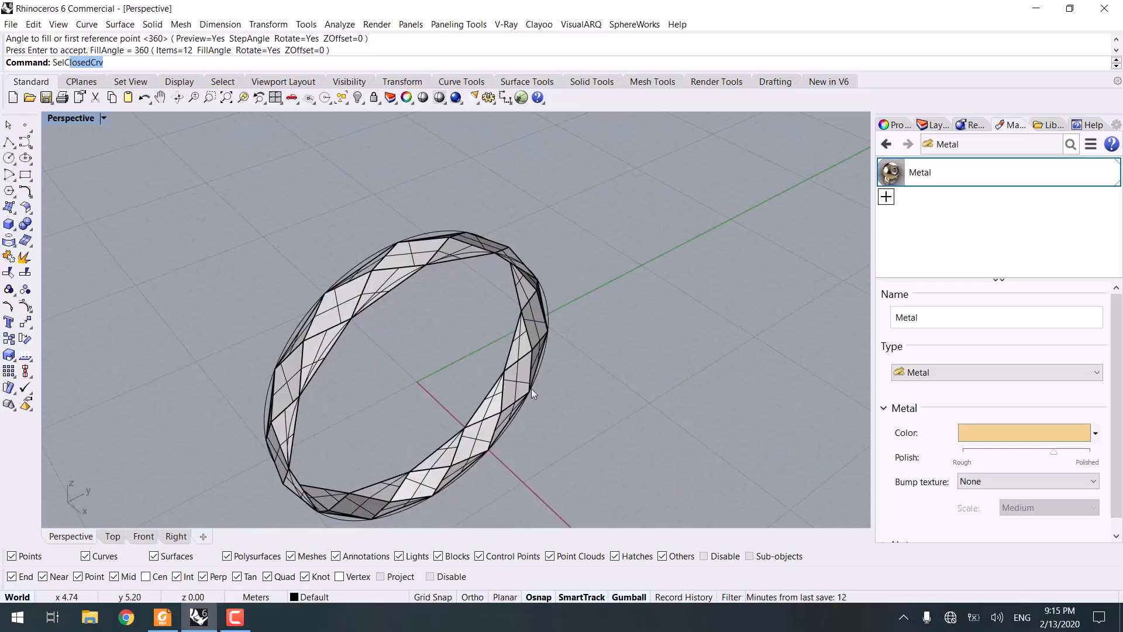
type("Crv")
key("Return")
scroll(409, 386, "down", 5)
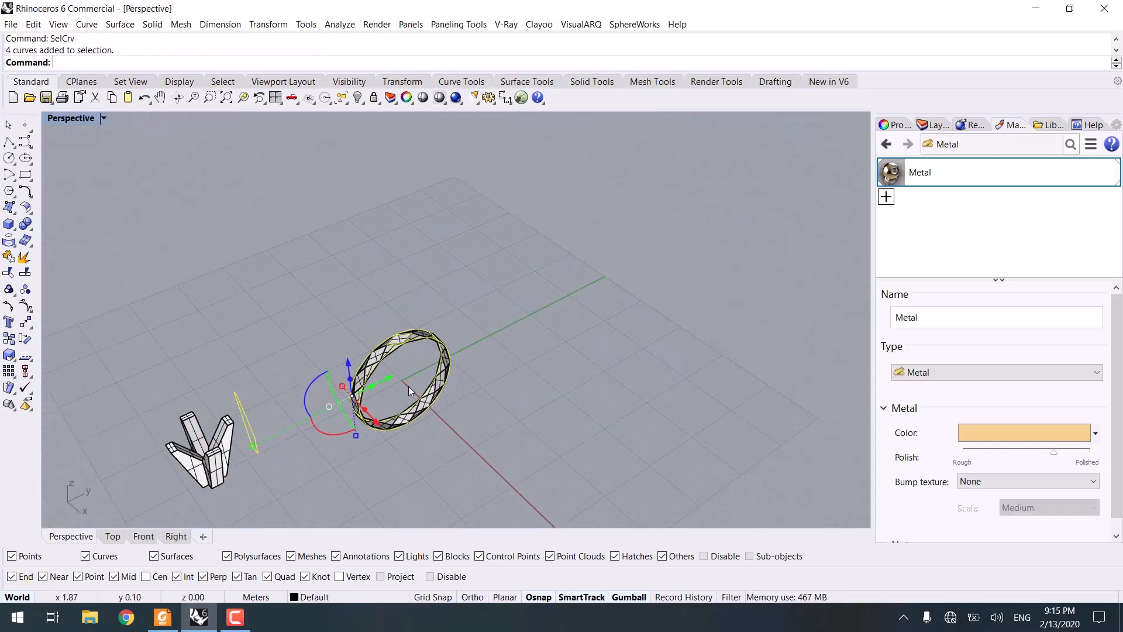
right_click_drag(408, 386, 446, 389)
key("Delete")
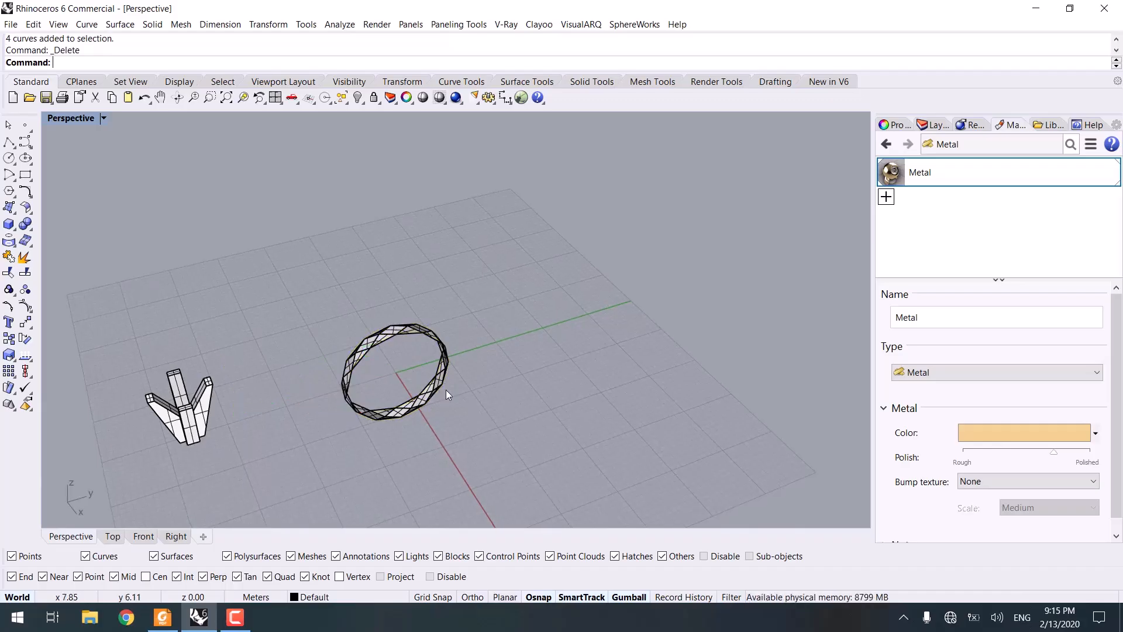
Step: Draw a circle centred at the origin in the Right view with a radius of about 8.7, inside the faceted band
scroll(383, 324, "up", 5)
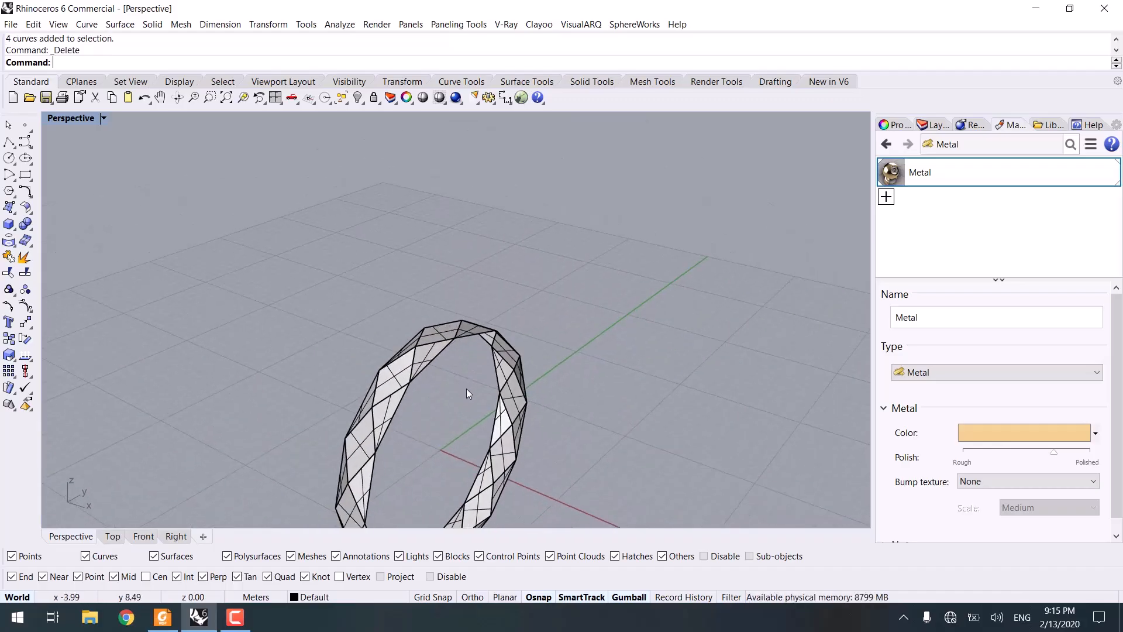
right_click_drag(467, 393, 299, 303)
right_click_drag(348, 259, 396, 360)
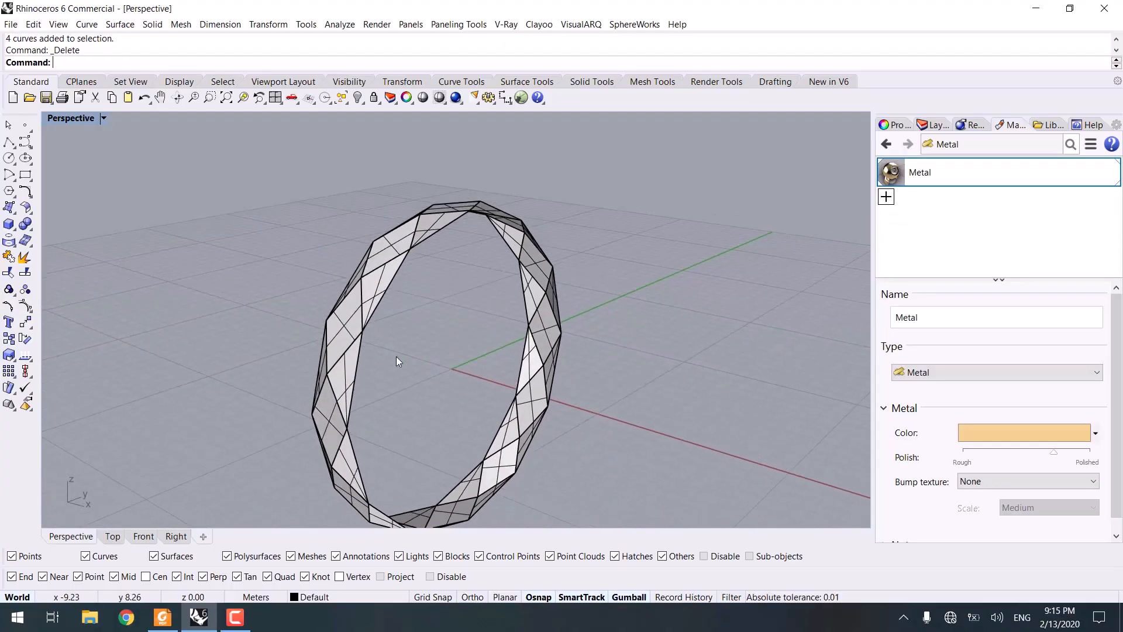
left_click(176, 536)
scroll(251, 374, "down", 3)
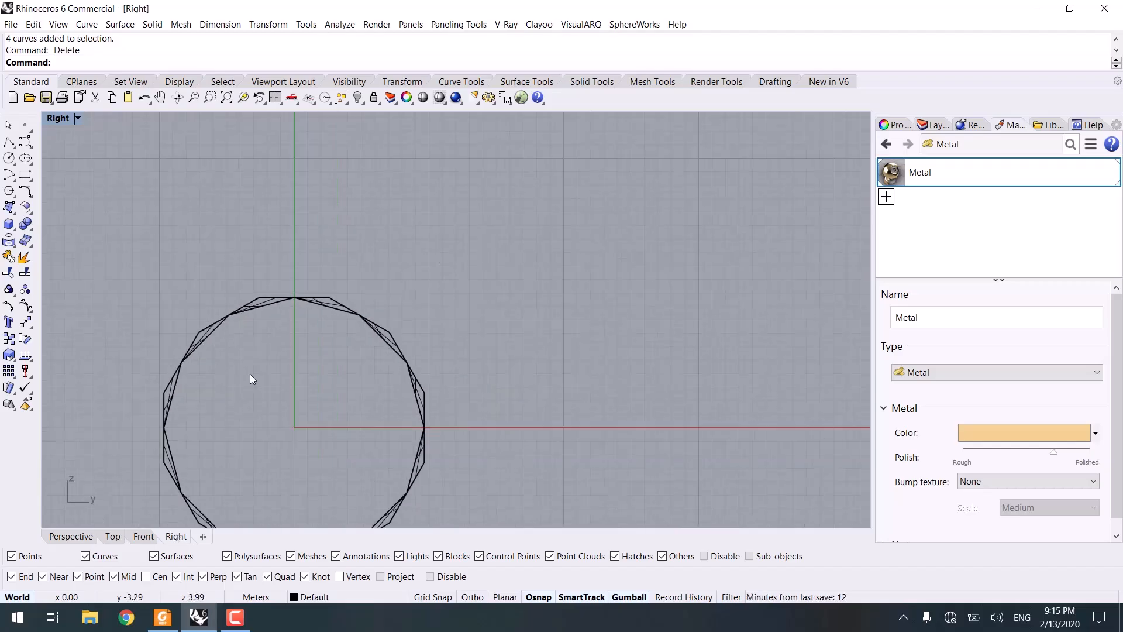
left_click(10, 158)
type("0")
key("Return")
scroll(286, 246, "up", 4)
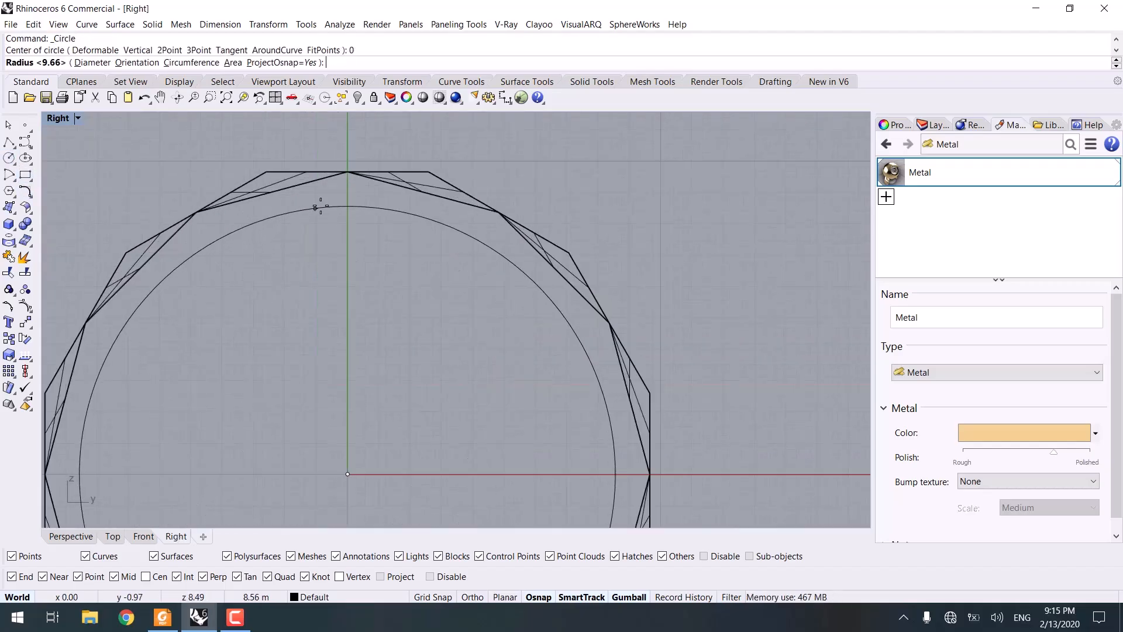
left_click(348, 203)
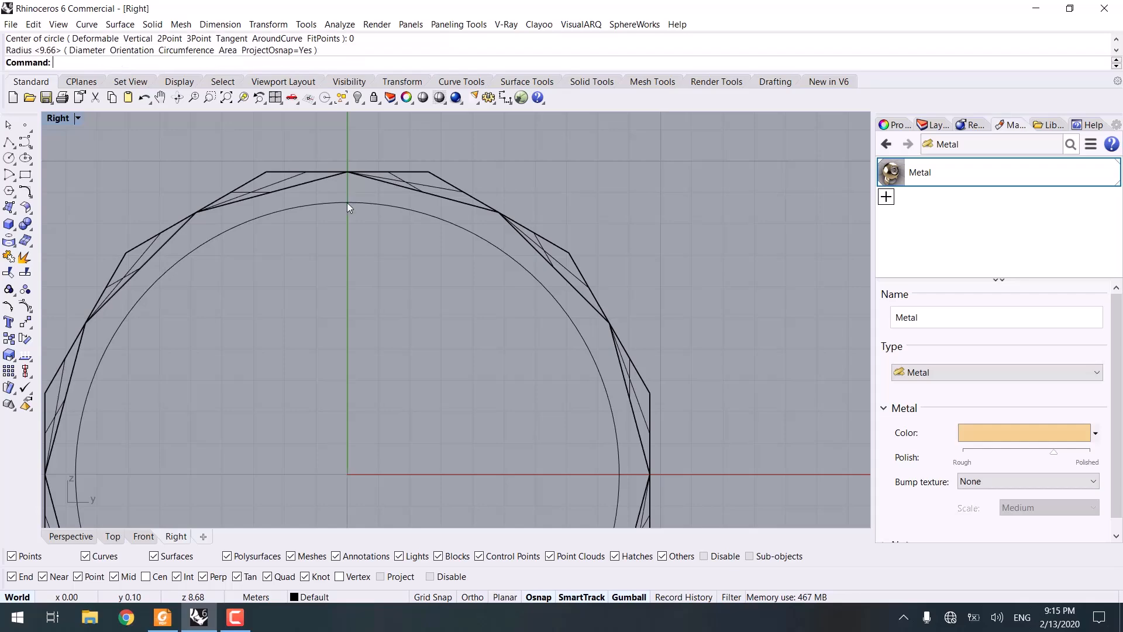
Step: Select the inner circle and move it along the ring's axis toward one edge of the band with the gumball in the Top view
left_click(82, 532)
right_click_drag(374, 372, 496, 327)
scroll(422, 220, "up", 4)
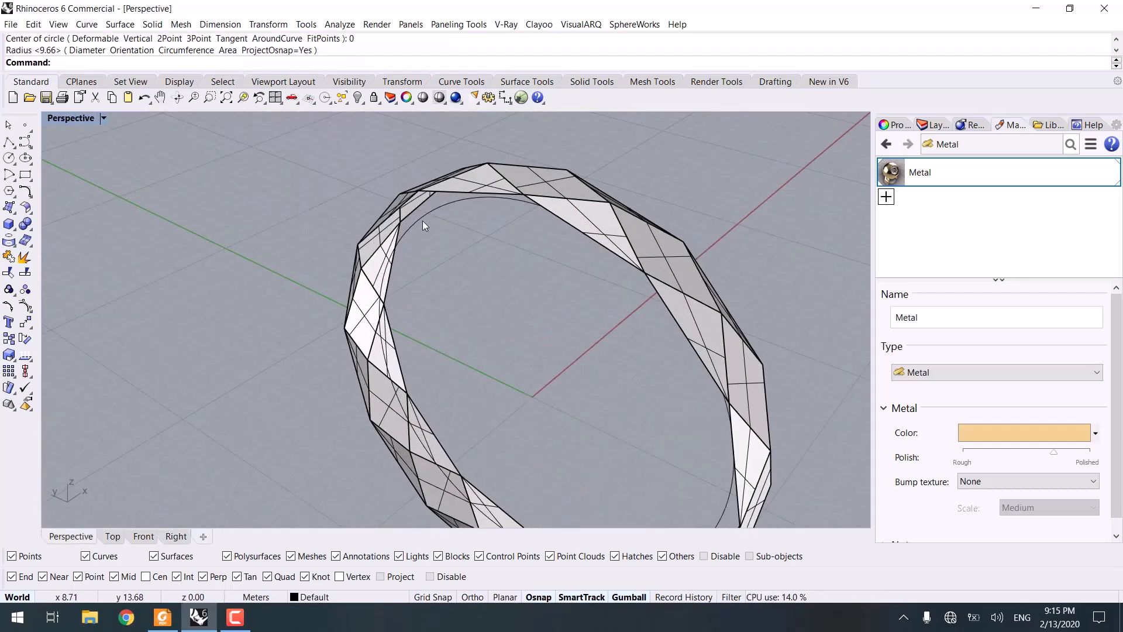
left_click(424, 219)
left_click(142, 535)
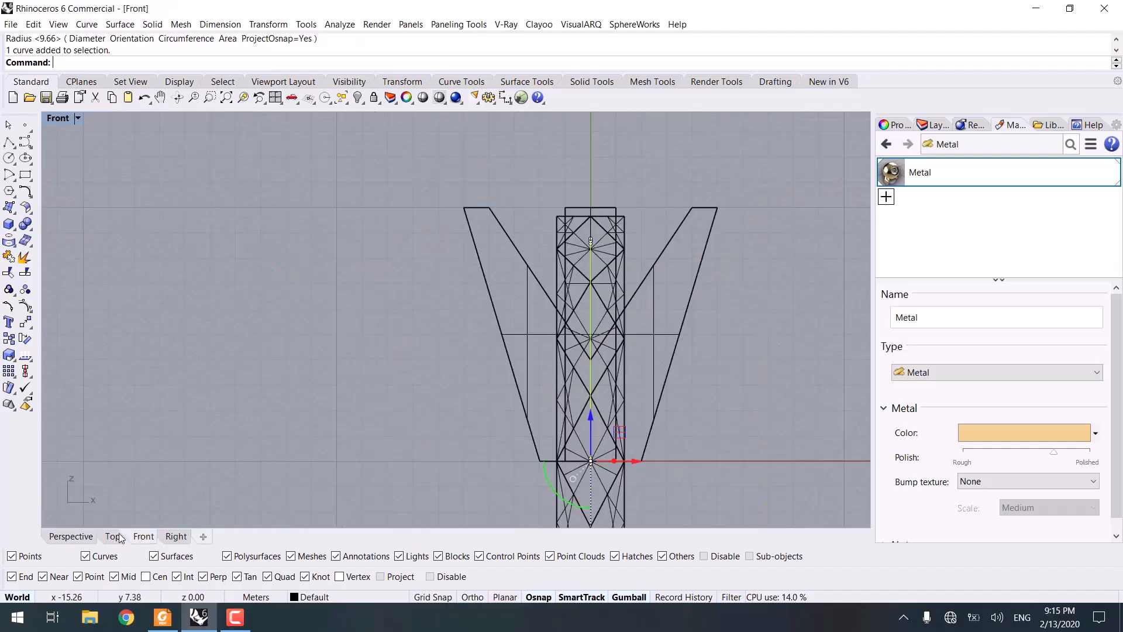
left_click(113, 536)
scroll(462, 347, "up", 4)
left_click_drag(456, 344, 432, 341)
left_click(149, 397)
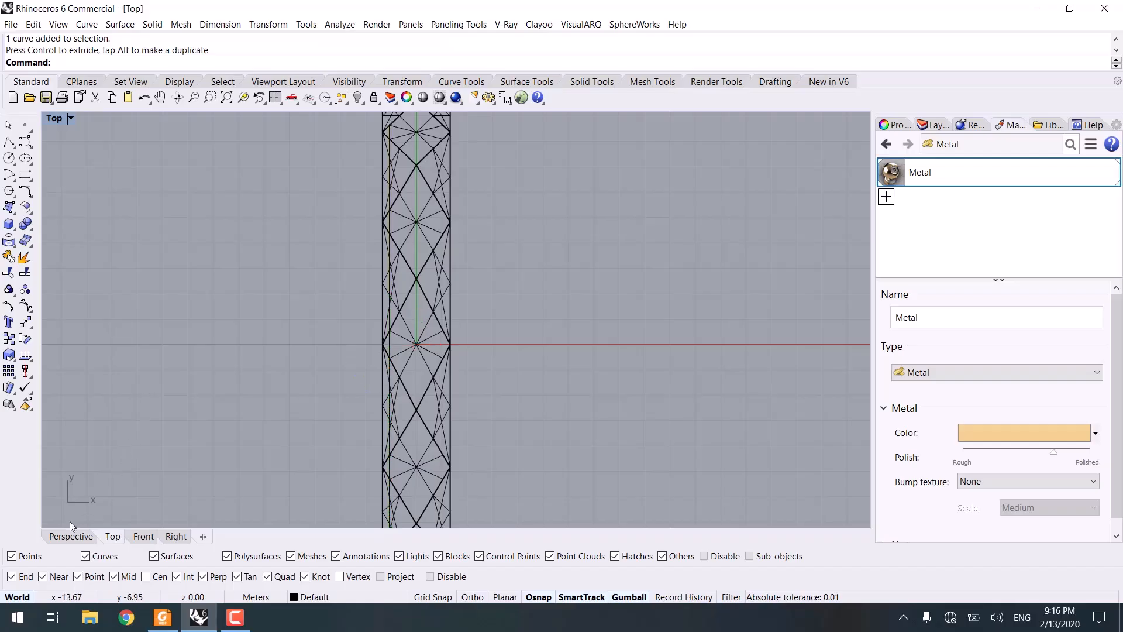
Step: Select the band surfaces and the circle and inspect their object properties
left_click(81, 537)
right_click_drag(339, 382, 670, 170)
left_click_drag(288, 418, 290, 419)
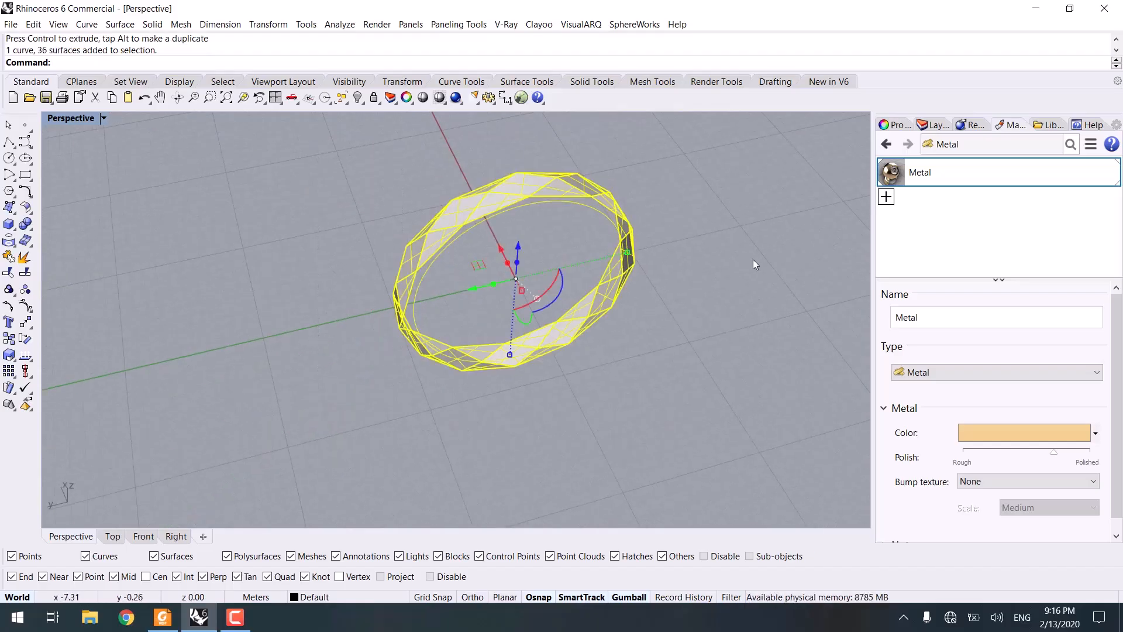
left_click(888, 124)
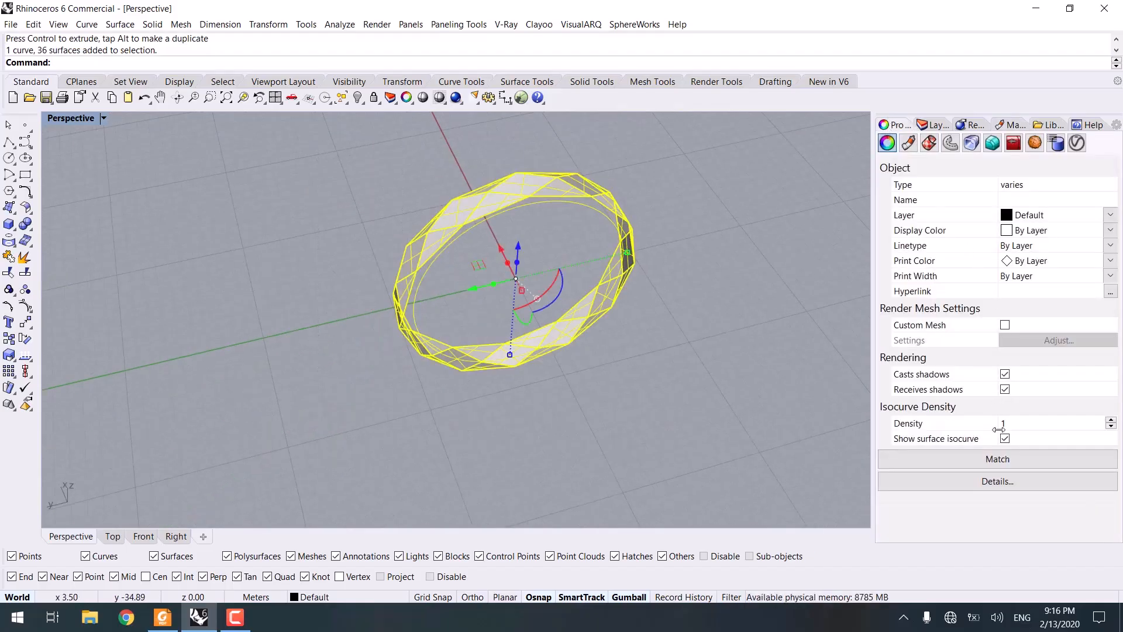
left_click(517, 368)
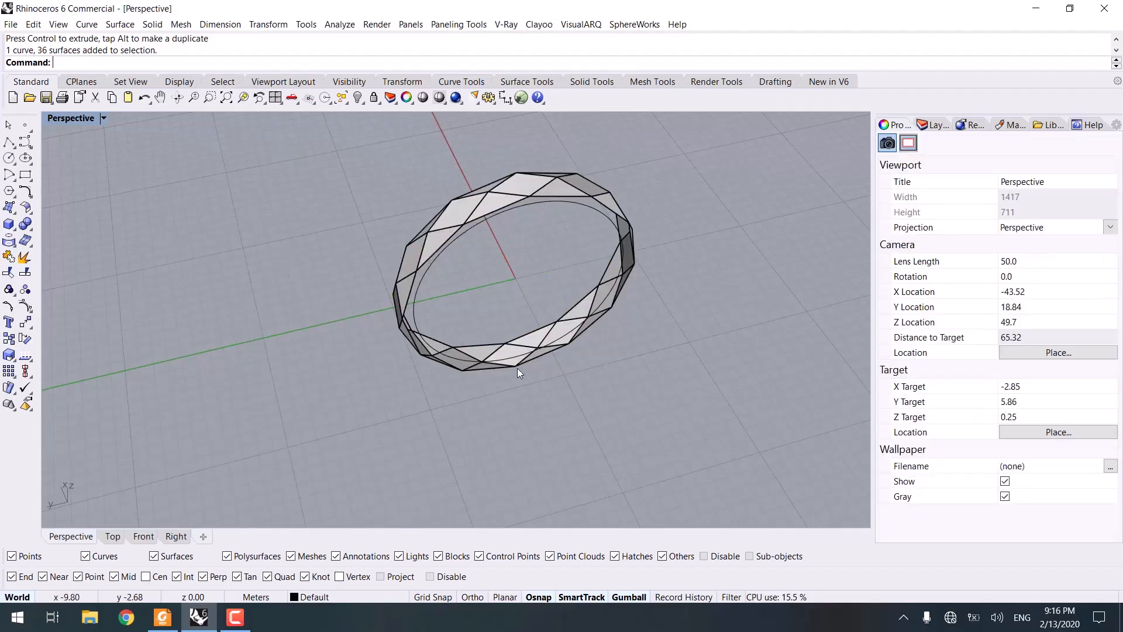
right_click_drag(517, 367, 407, 314)
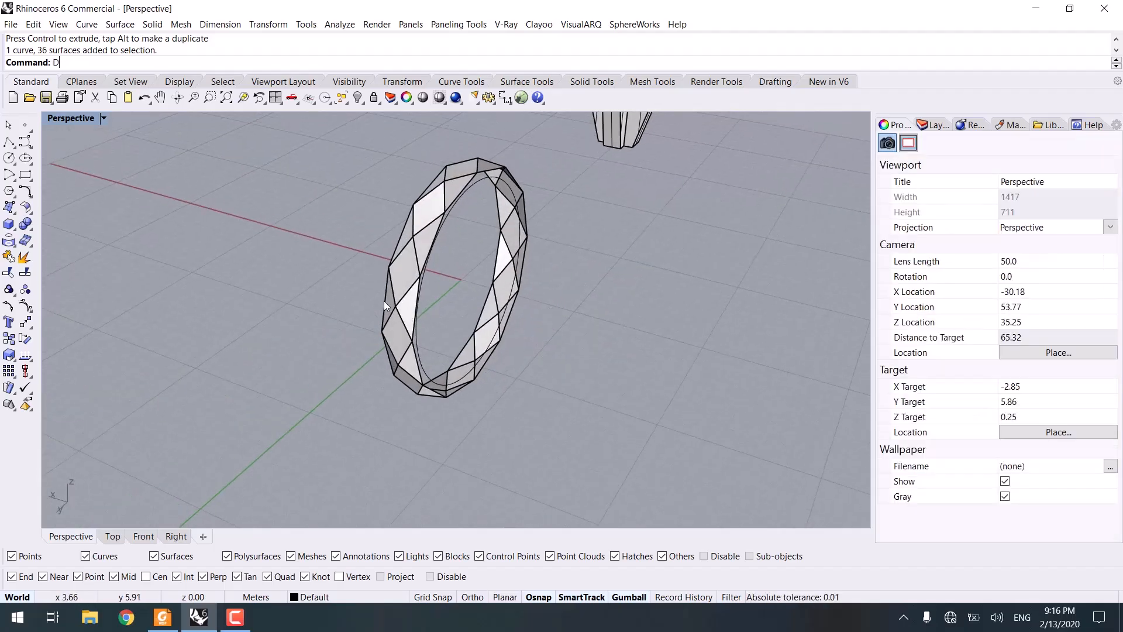
key("Return")
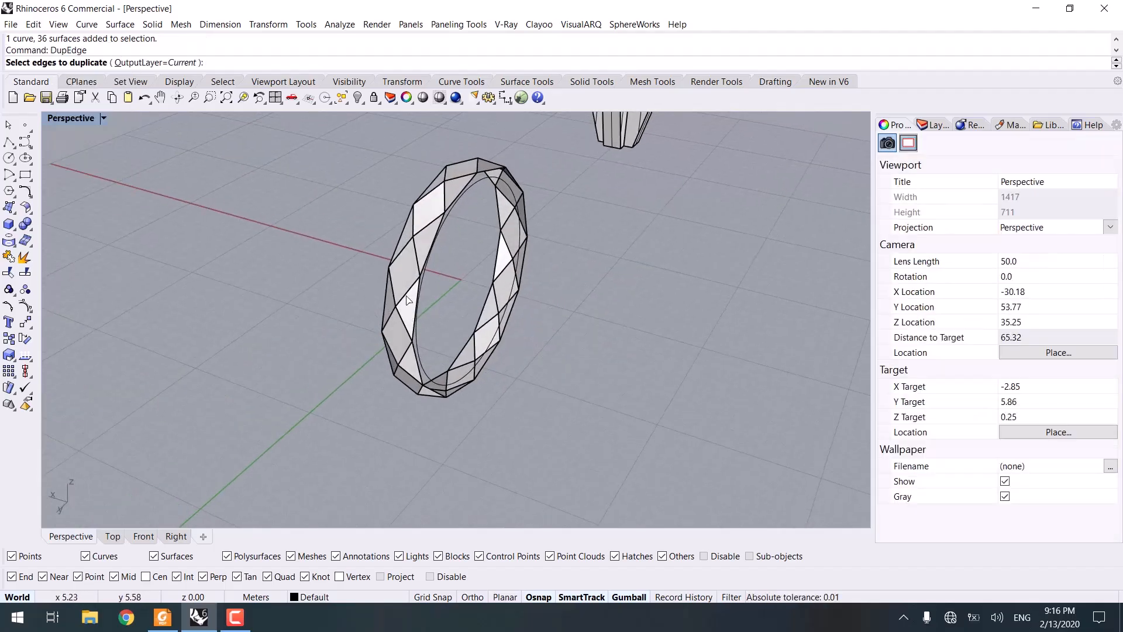
right_click_drag(409, 300, 428, 239)
scroll(430, 236, "up", 5)
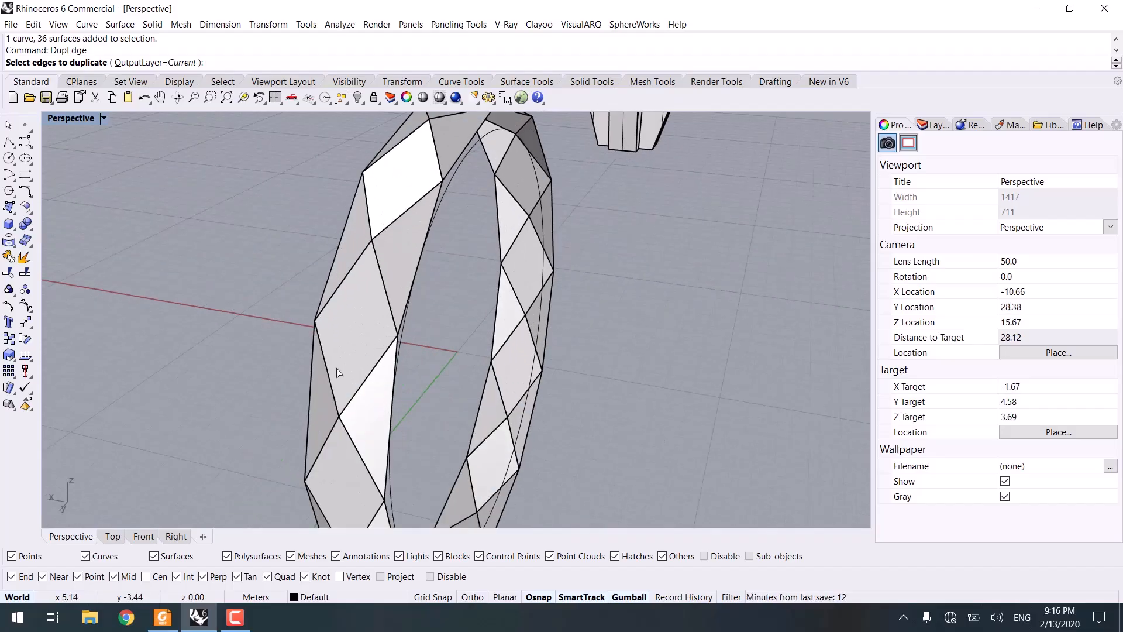
left_click(146, 535)
scroll(576, 356, "up", 3)
key("Escape")
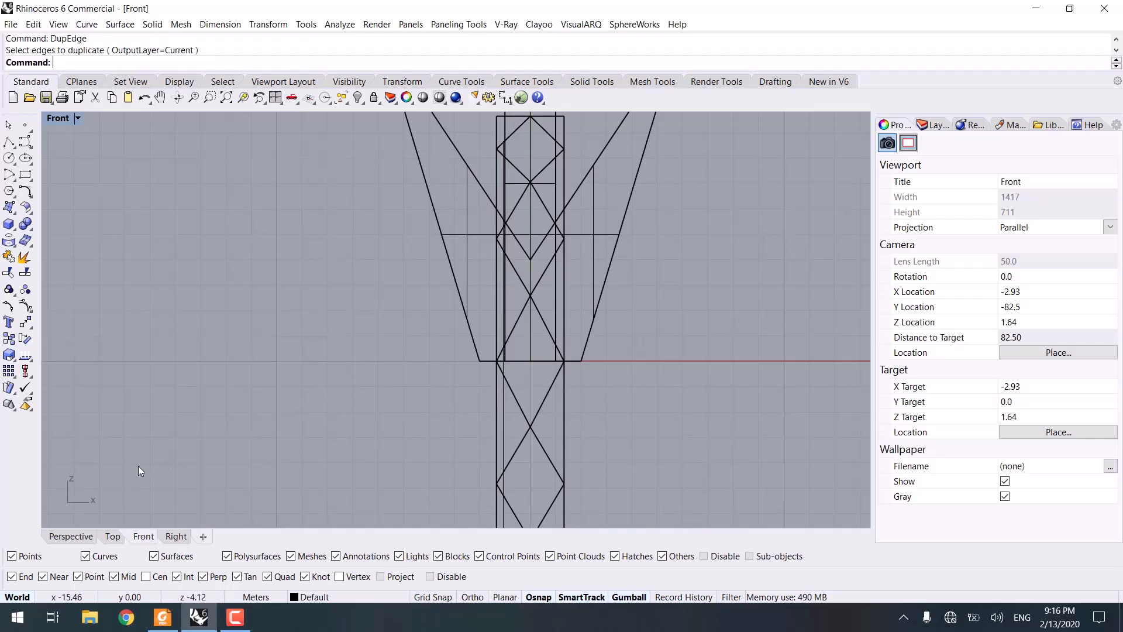
Step: Move the prong polysurface to Layer 05 and turn that layer off
left_click(70, 536)
scroll(375, 380, "down", 6)
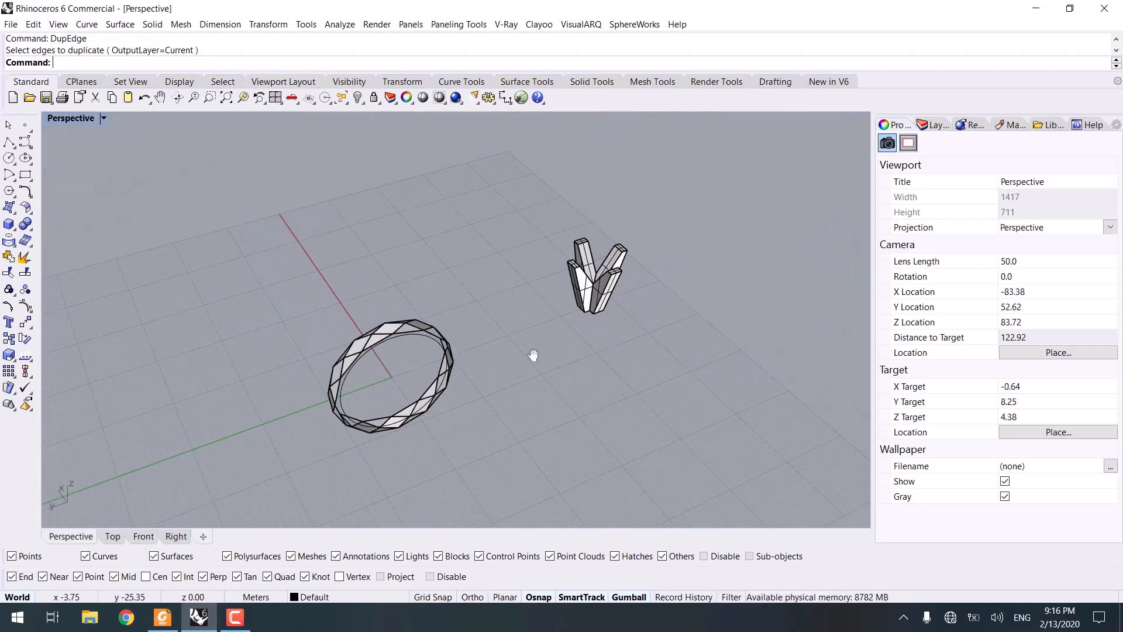
left_click_drag(631, 208, 497, 348)
left_click(933, 125)
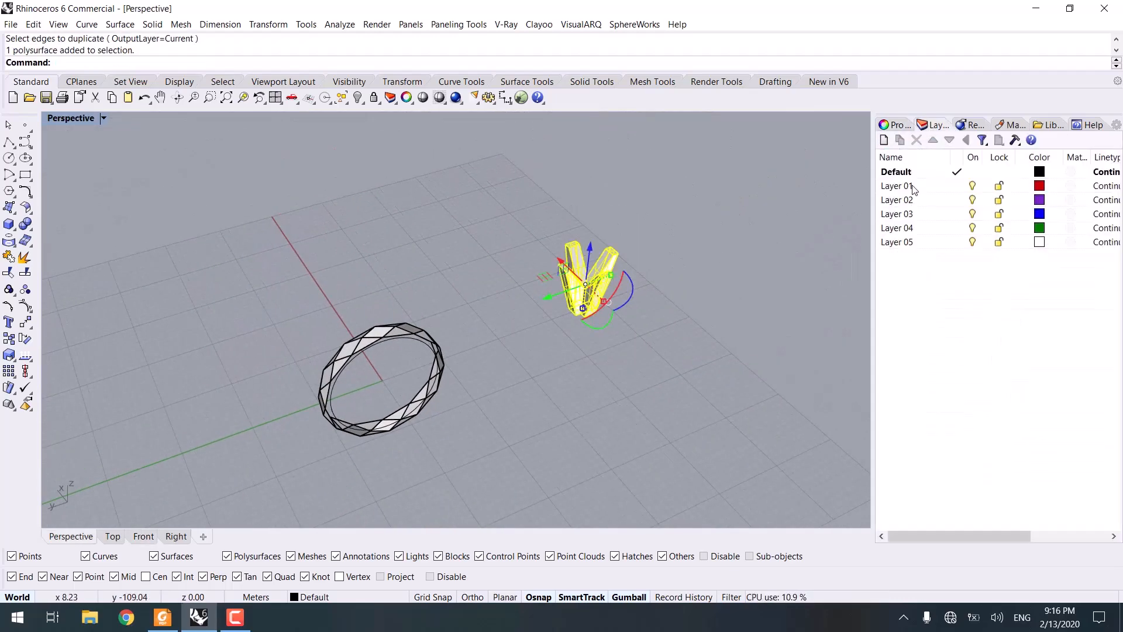
right_click(919, 240)
left_click(960, 460)
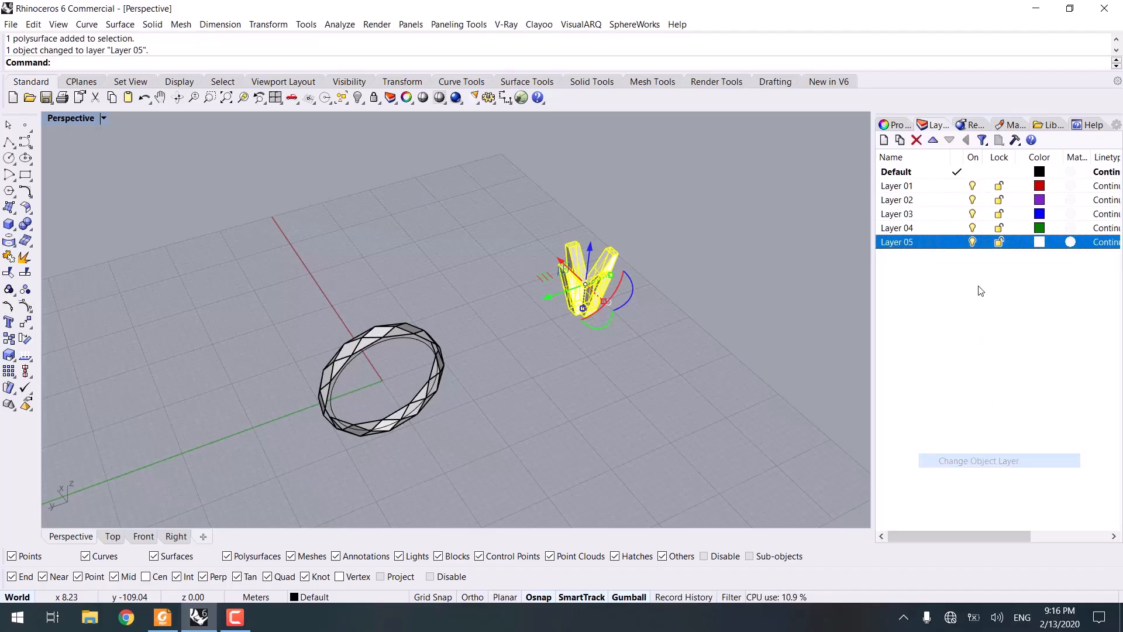
left_click(972, 242)
right_click_drag(505, 398, 490, 371)
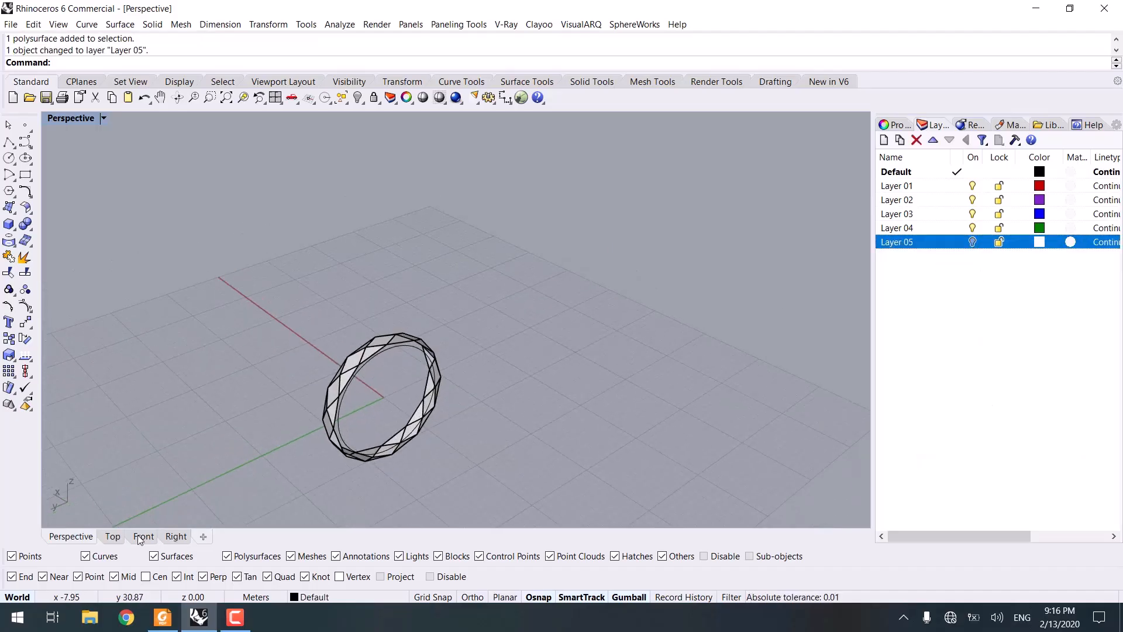
Step: Duplicate the band's edges along one side of the ring, selecting them in the Front view
left_click(142, 537)
type("up")
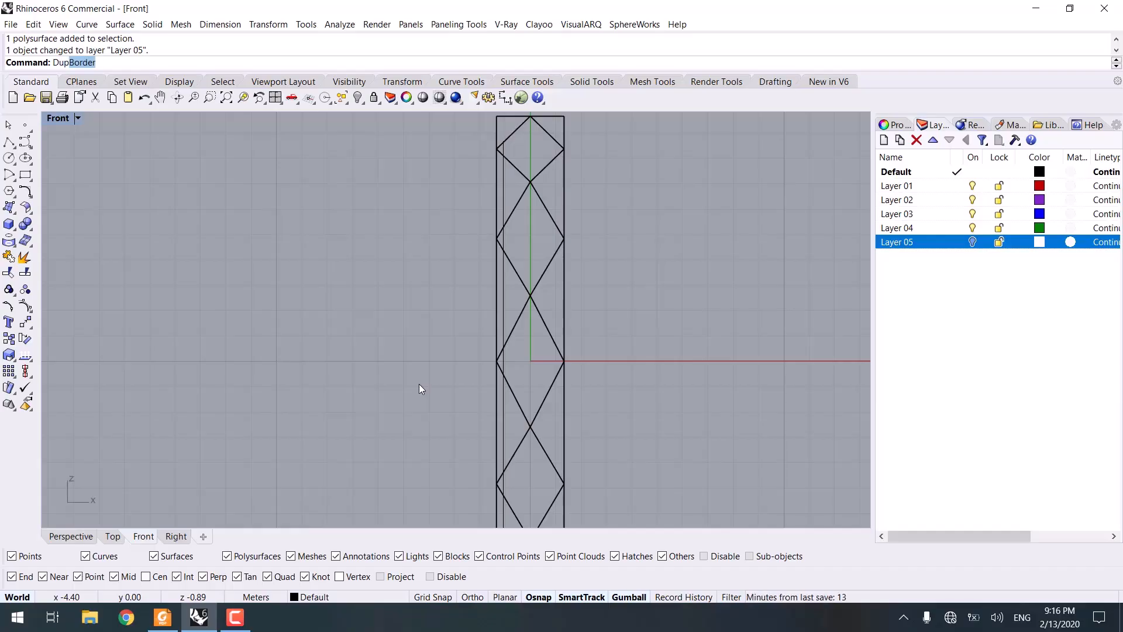
type("E")
key("Return")
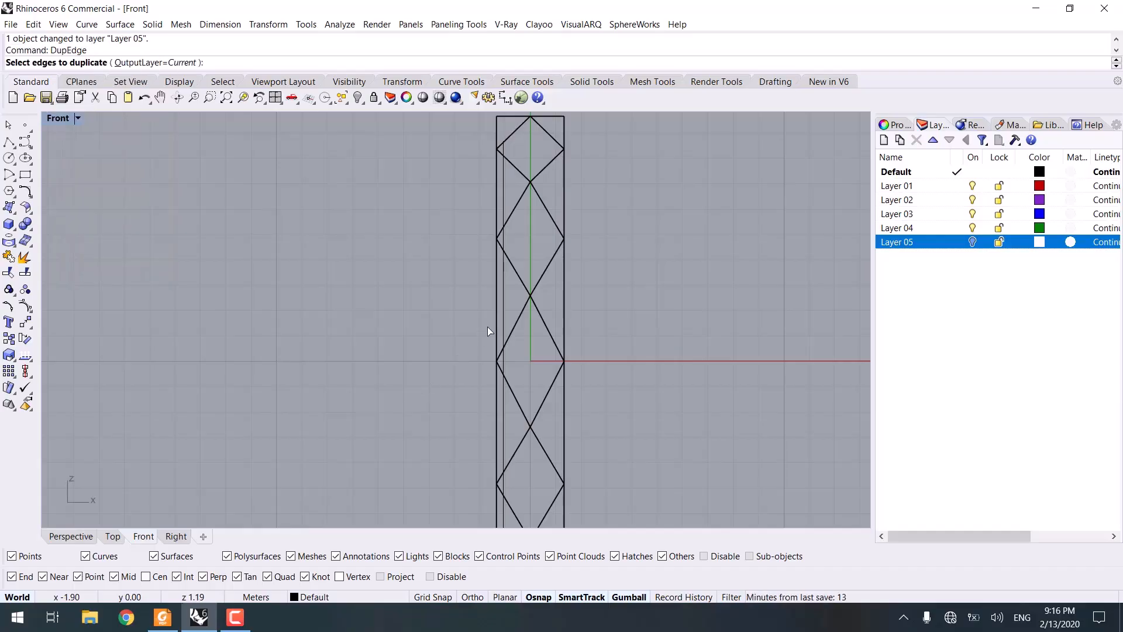
scroll(468, 241, "down", 4)
left_click_drag(467, 153, 491, 421)
left_click(86, 534)
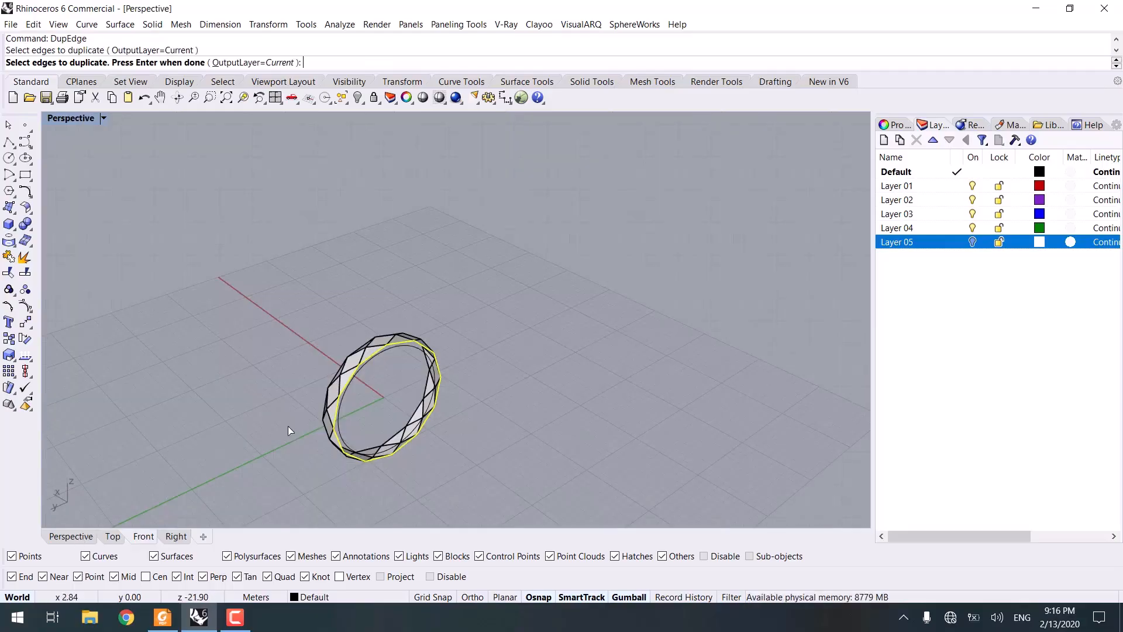
key("Return")
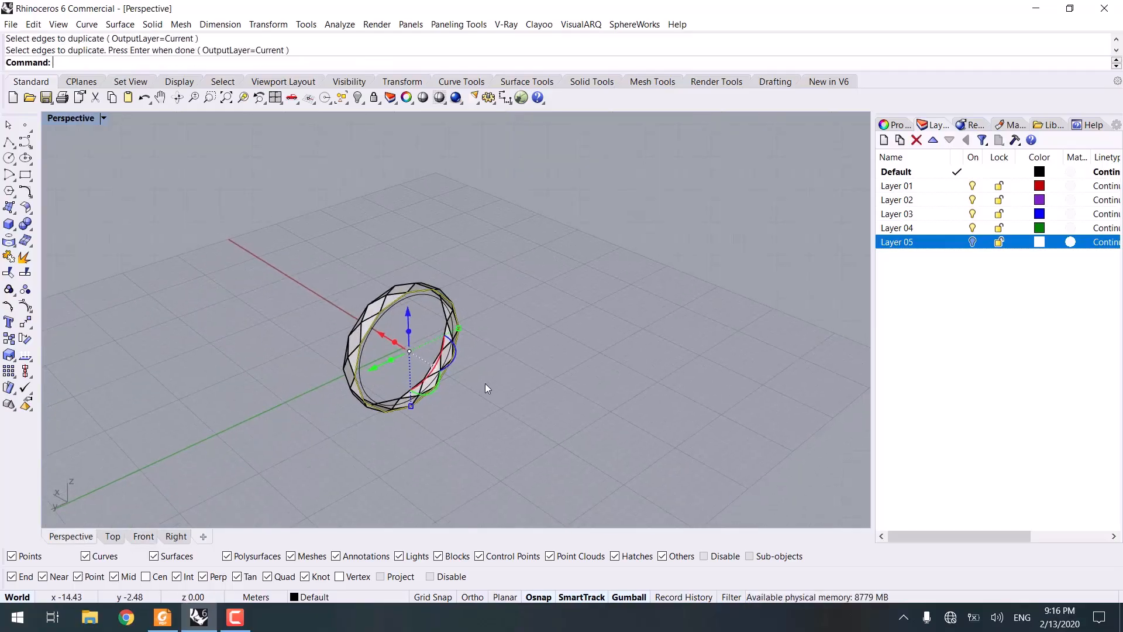
Step: Loft between the joined edge curve and the inner circle to create the ring's inner wall
scroll(393, 338, "up", 3)
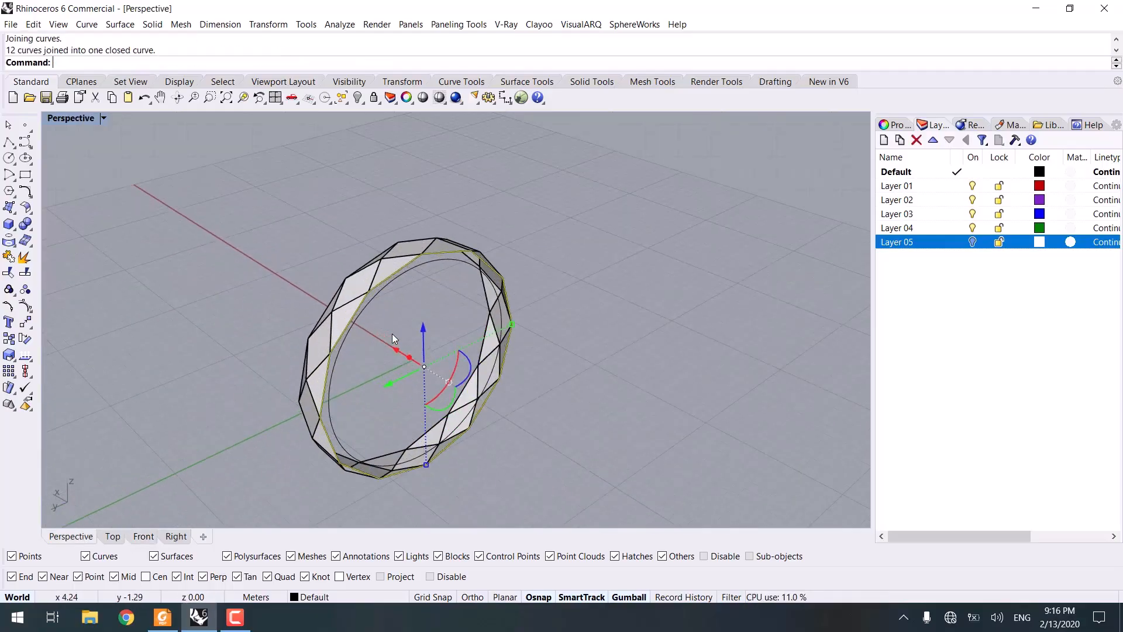
left_click(897, 124)
scroll(421, 263, "up", 5)
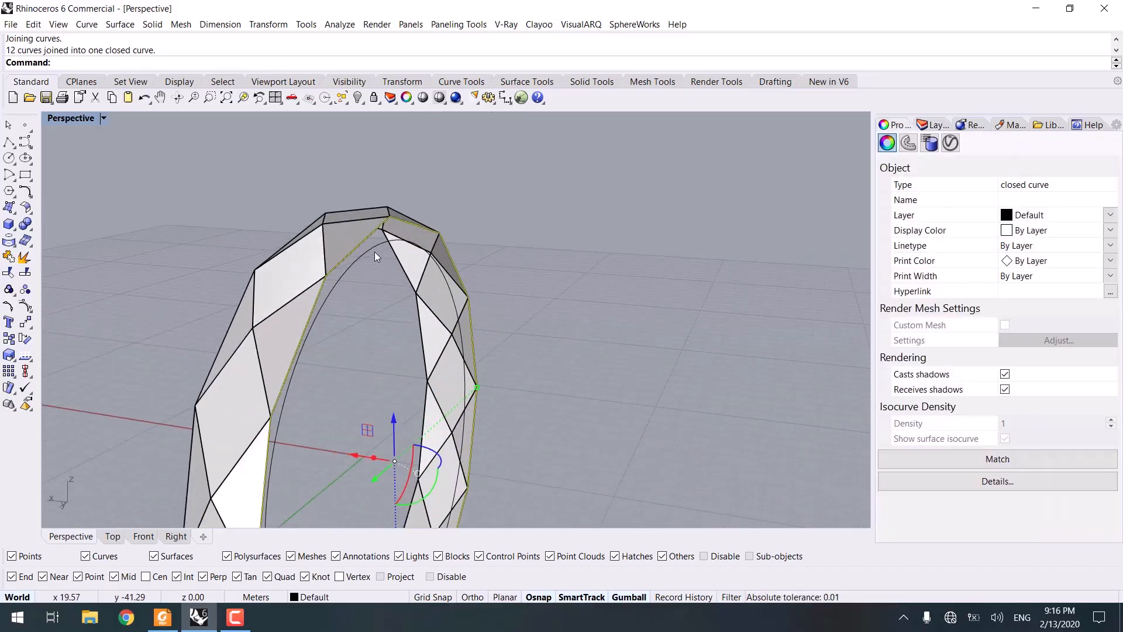
left_click(375, 253, "shift")
right_click_drag(423, 274, 341, 341)
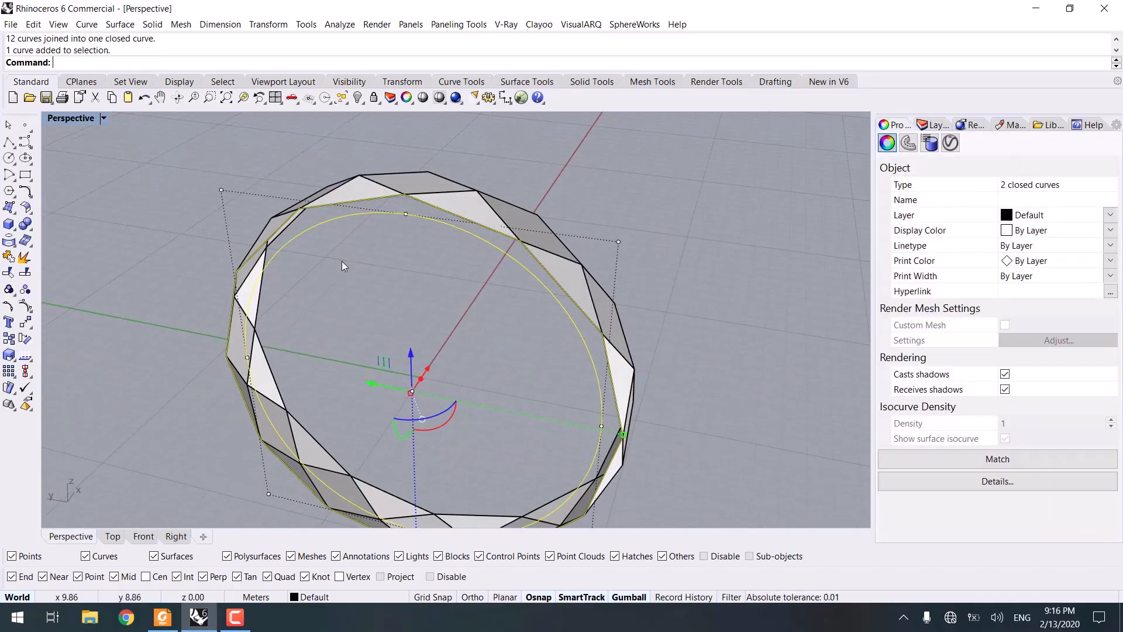
key("Return")
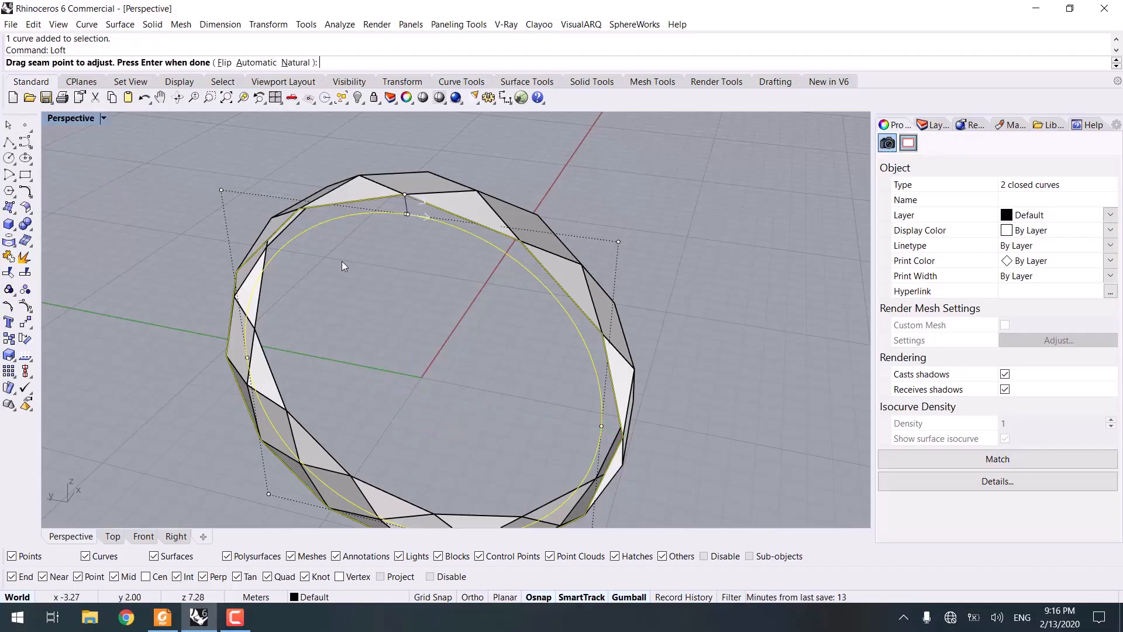
key("Return")
Step: Mirror a copy of the lofted inner wall through the origin to the ring's opposite side
key("Return")
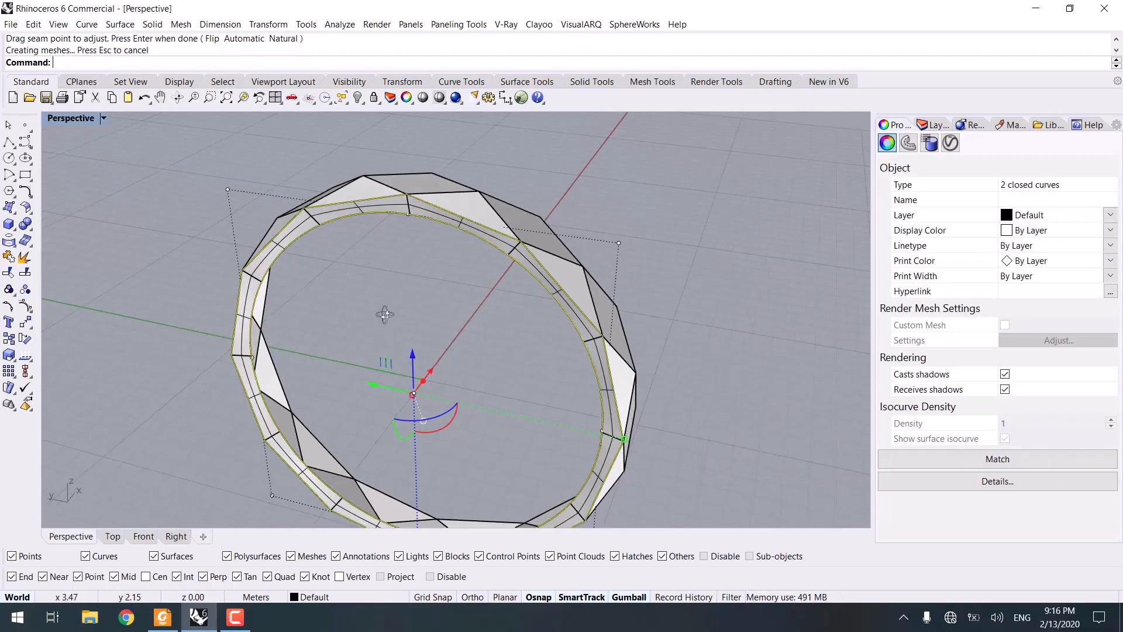
right_click_drag(363, 310, 456, 281)
left_click(443, 208)
type("mi")
key("Return")
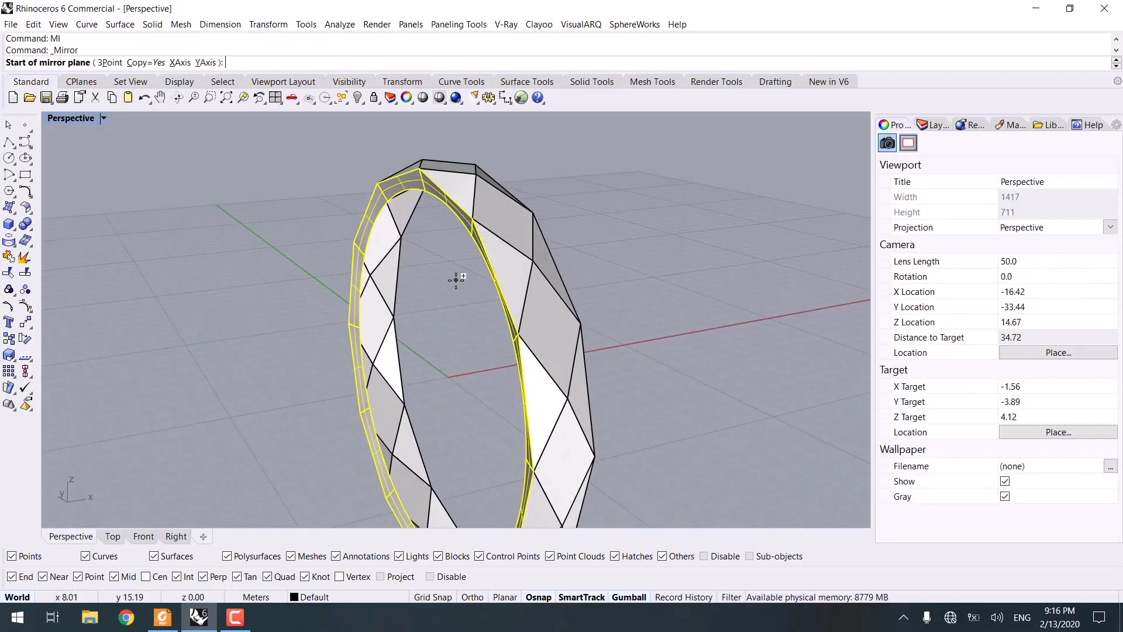
type("0")
key("Return")
key("F8")
left_click(267, 249)
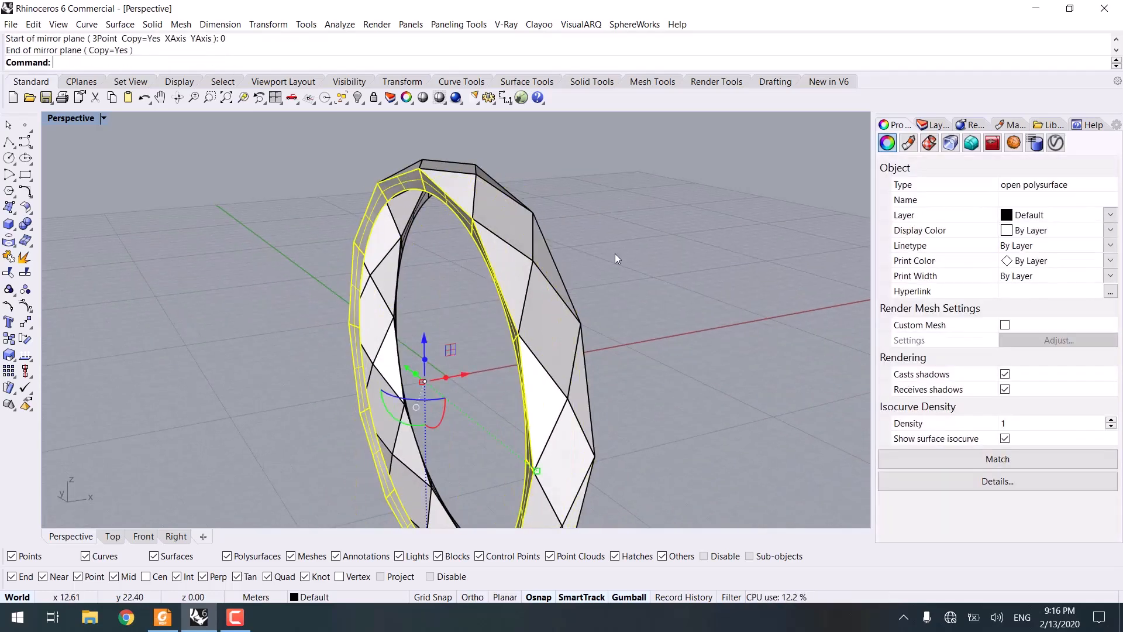
key("Escape")
right_click_drag(616, 254, 440, 252)
scroll(409, 247, "up", 5)
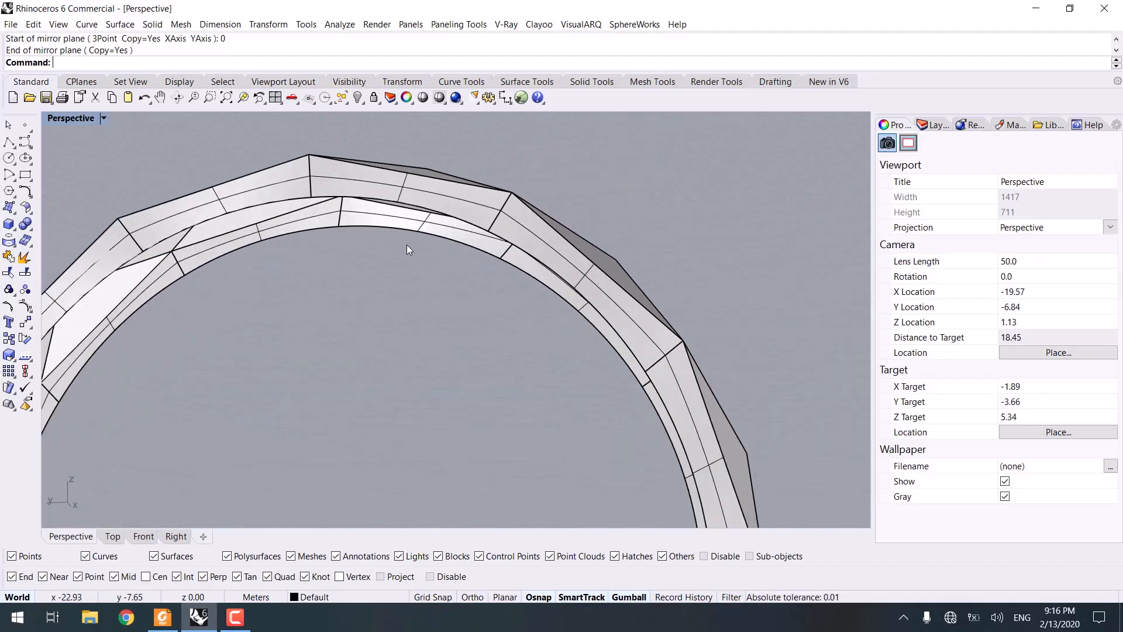
type("Loft")
key("Return")
left_click(366, 228)
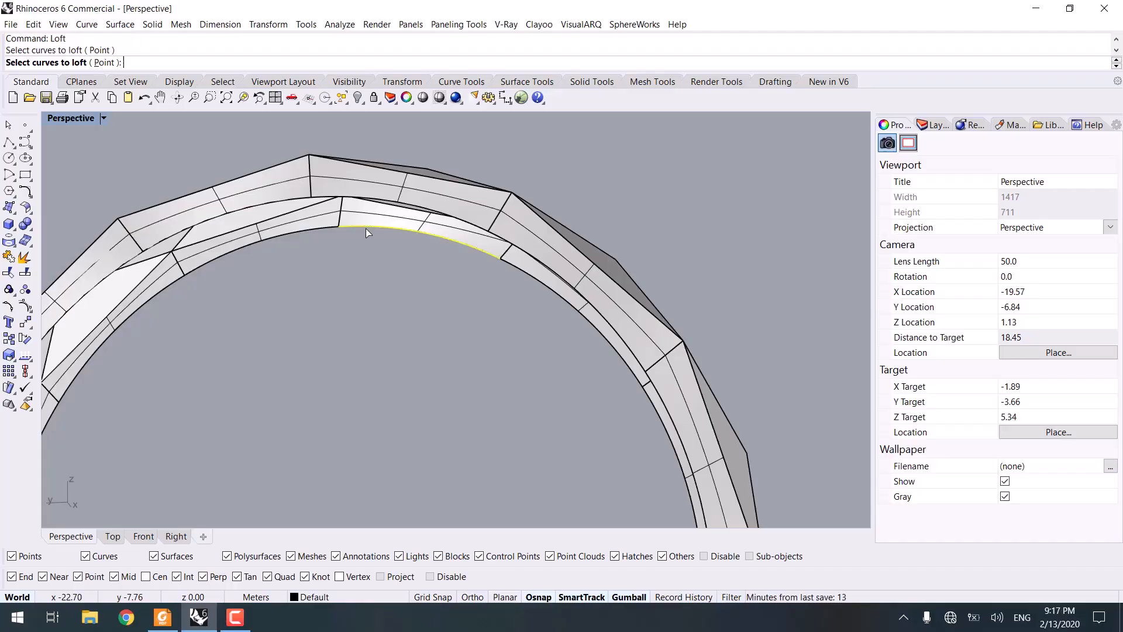
key("Escape")
Step: Extrude the inner circle as an open surface across the ring's width, with BothSides and Solid turned off
left_click(374, 228)
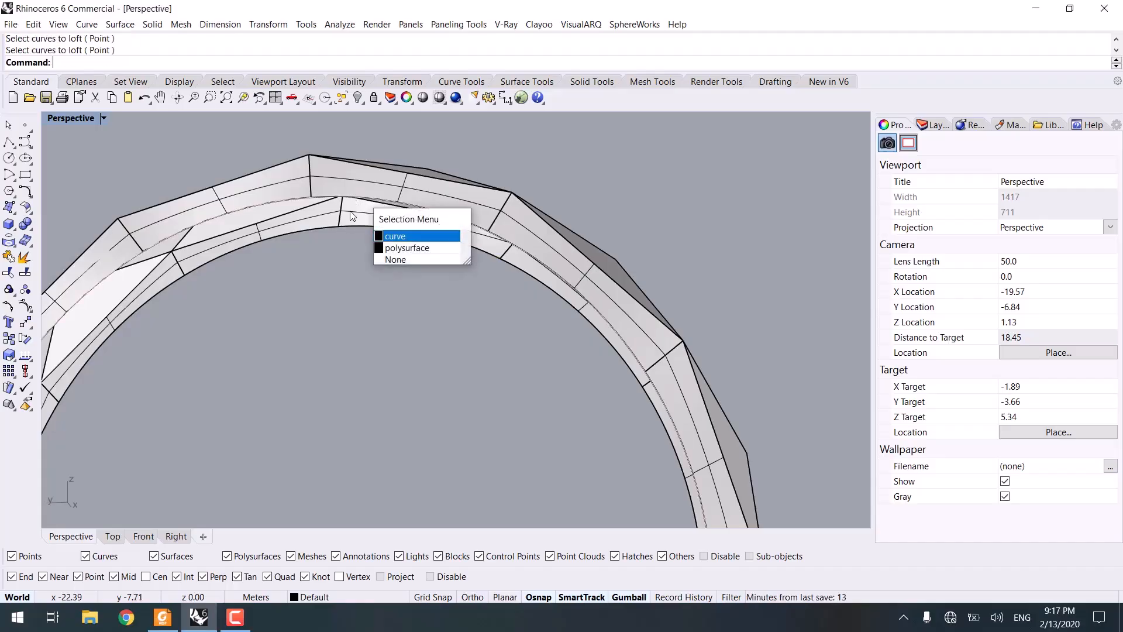
left_click(389, 236)
right_click_drag(389, 236, 417, 280)
scroll(375, 246, "up", 1)
scroll(437, 245, "down", 2)
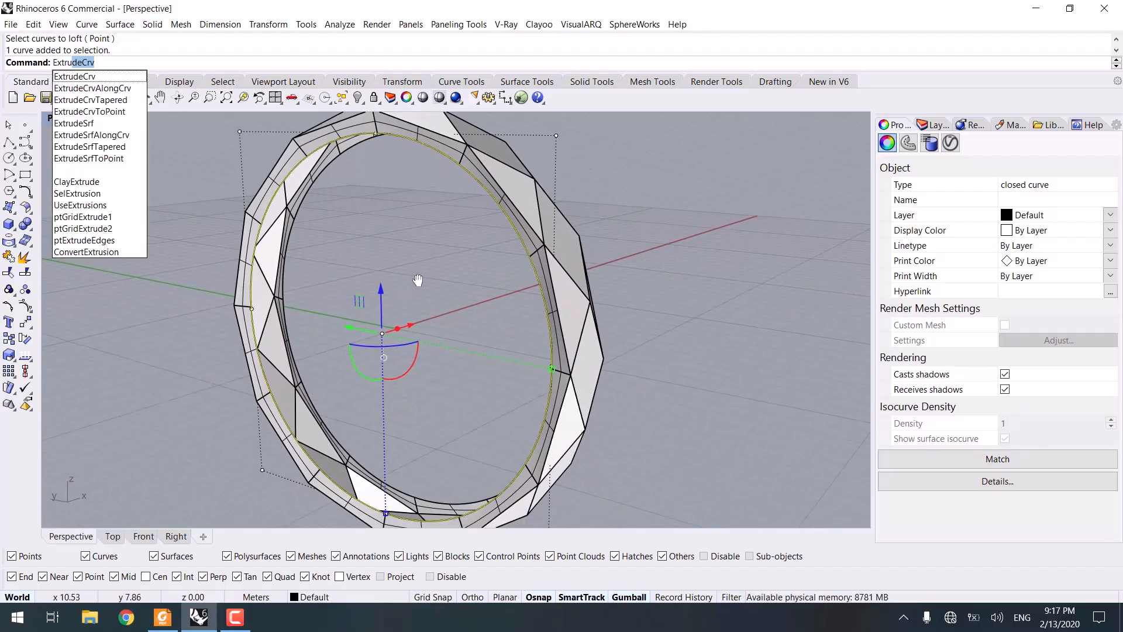
key("Return")
scroll(413, 169, "up", 2)
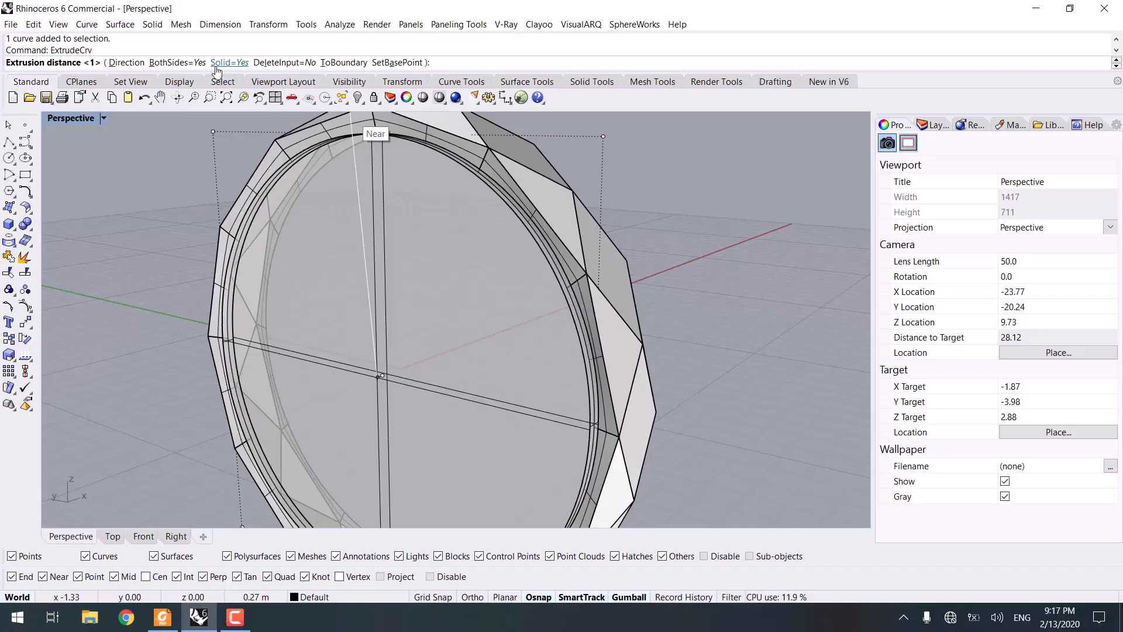
left_click(175, 62)
right_click_drag(410, 251, 319, 176)
left_click(228, 62)
right_click_drag(444, 193, 469, 170)
left_click(479, 212)
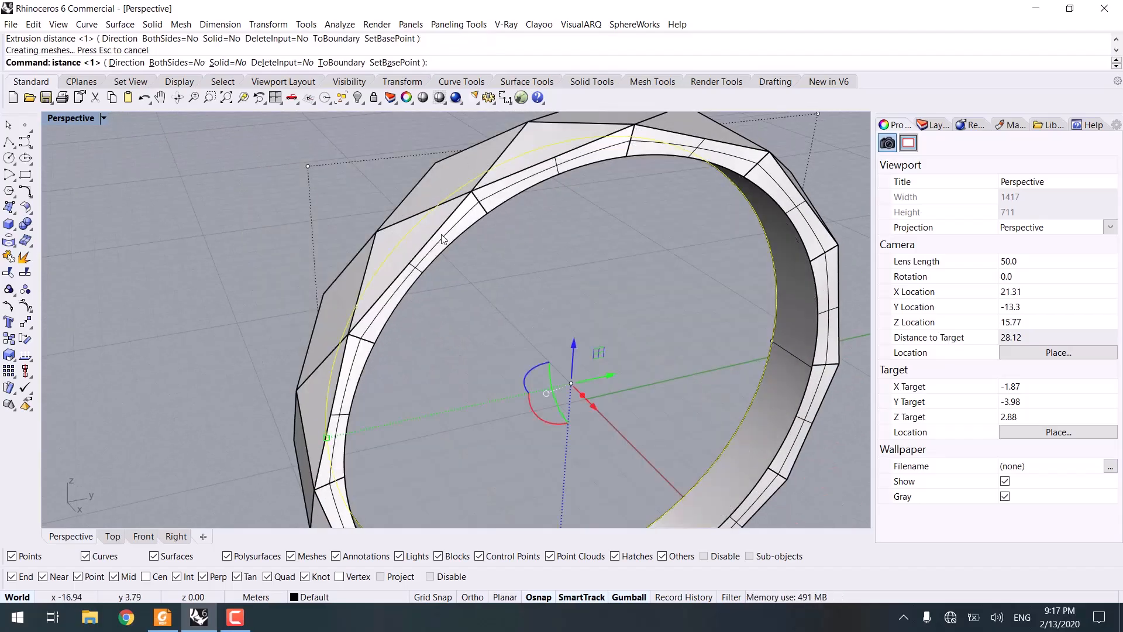
right_click_drag(586, 284, 629, 261)
left_click(616, 330)
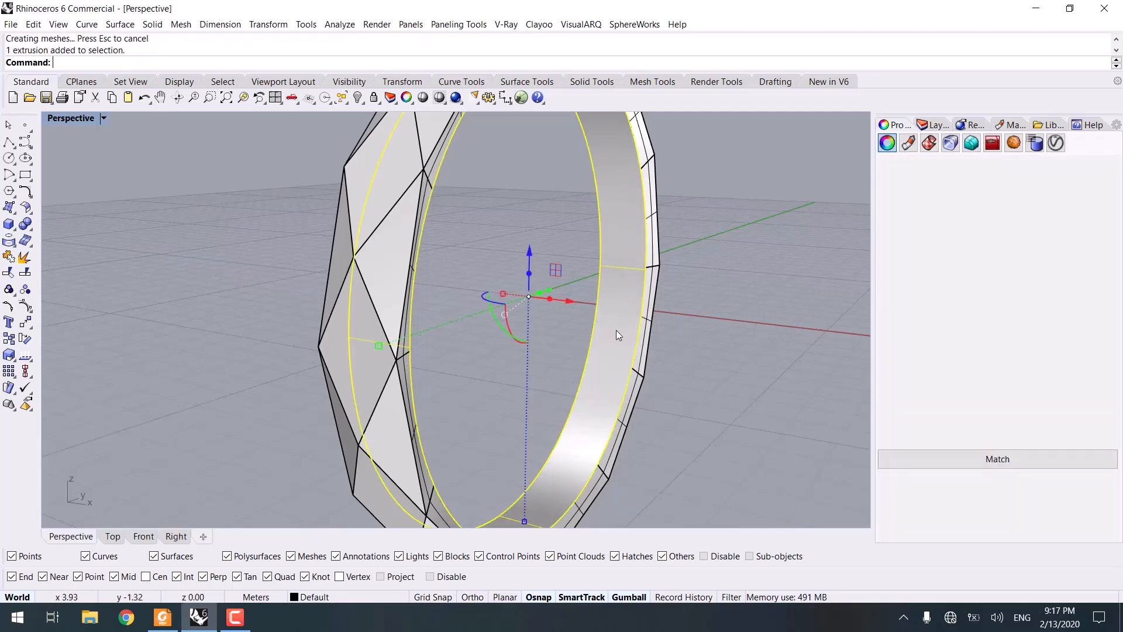
Step: Offset the extruded inner surface by 0.2 as a solid, flipping all offset directions
right_click_drag(616, 330, 480, 332)
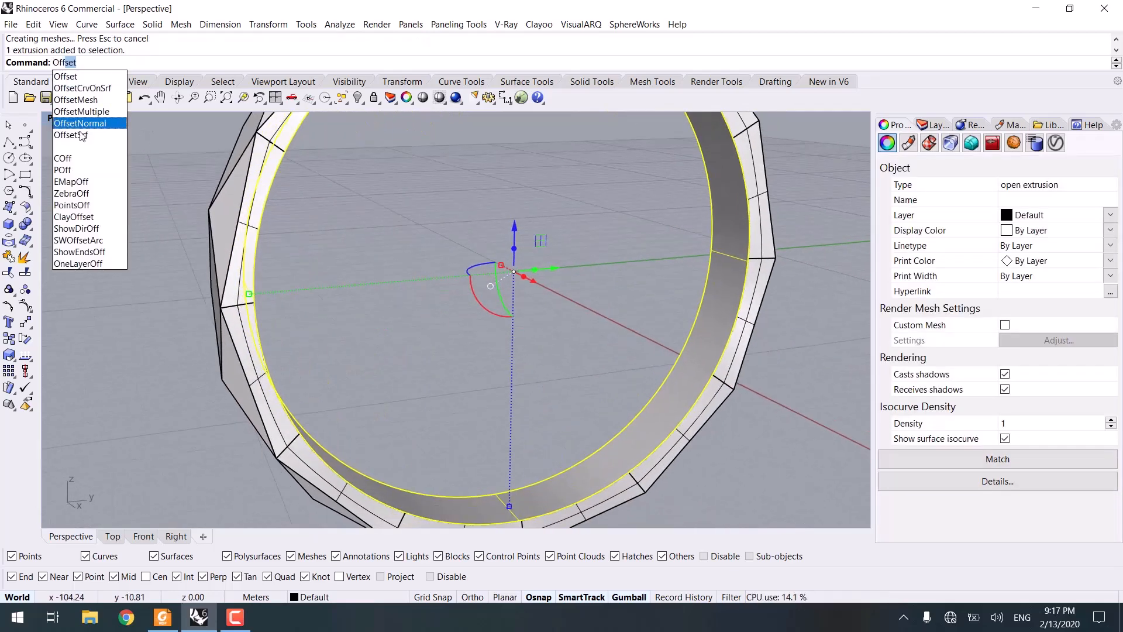
left_click(82, 134)
left_click(633, 63)
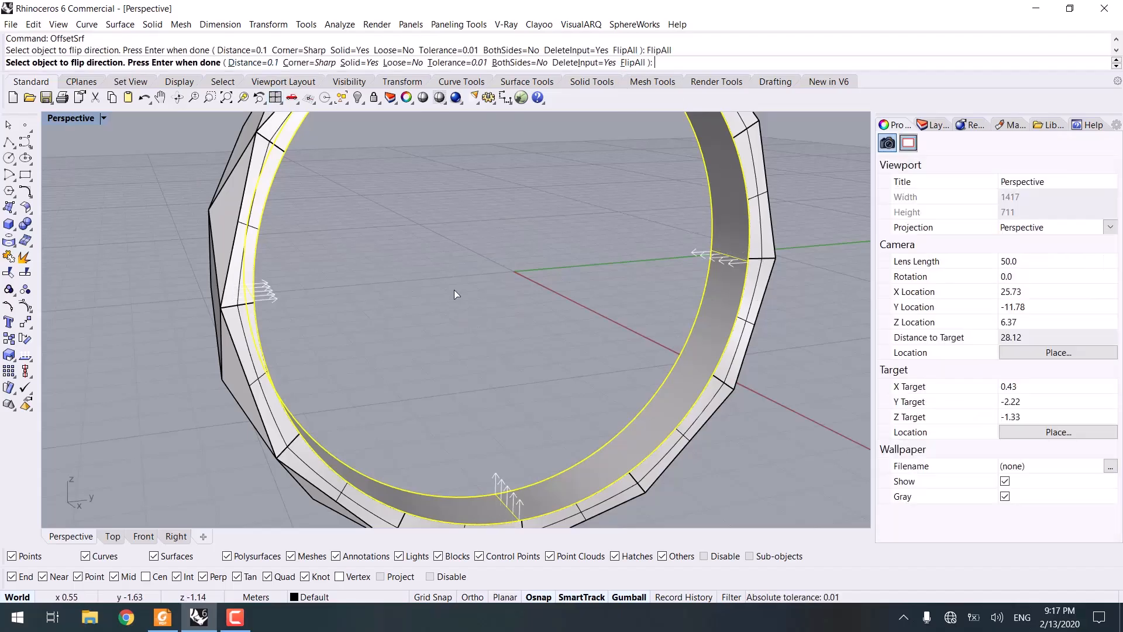
key("Return")
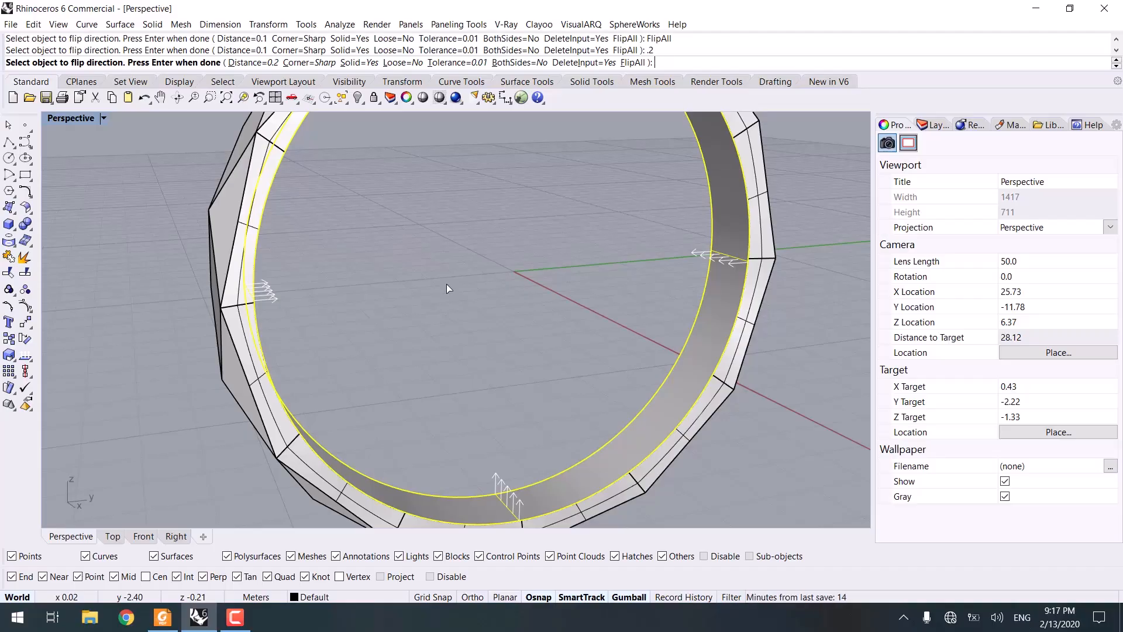
key("Return")
key("Escape")
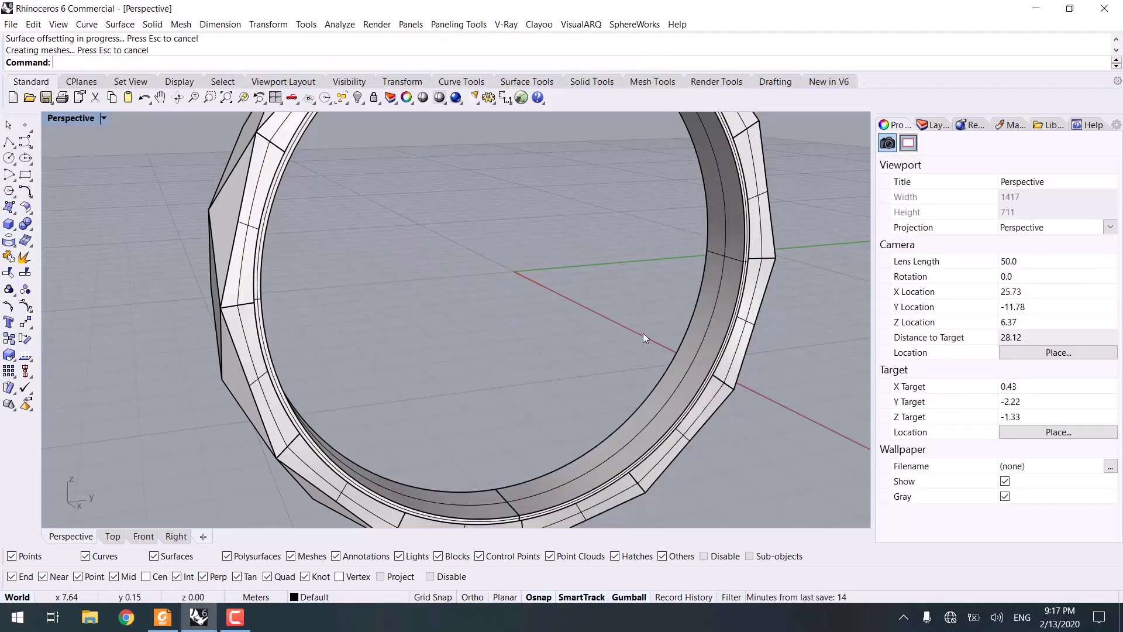
Step: Inspect the ring from several angles in rendered and shaded display modes
mouse_move(643, 333)
right_mouse_down()
mouse_move(619, 318)
mouse_move(543, 358)
mouse_move(509, 333)
mouse_move(381, 321)
mouse_move(586, 344)
right_mouse_up()
scroll(620, 319, "down", 8)
key("ctrl+alt+r")
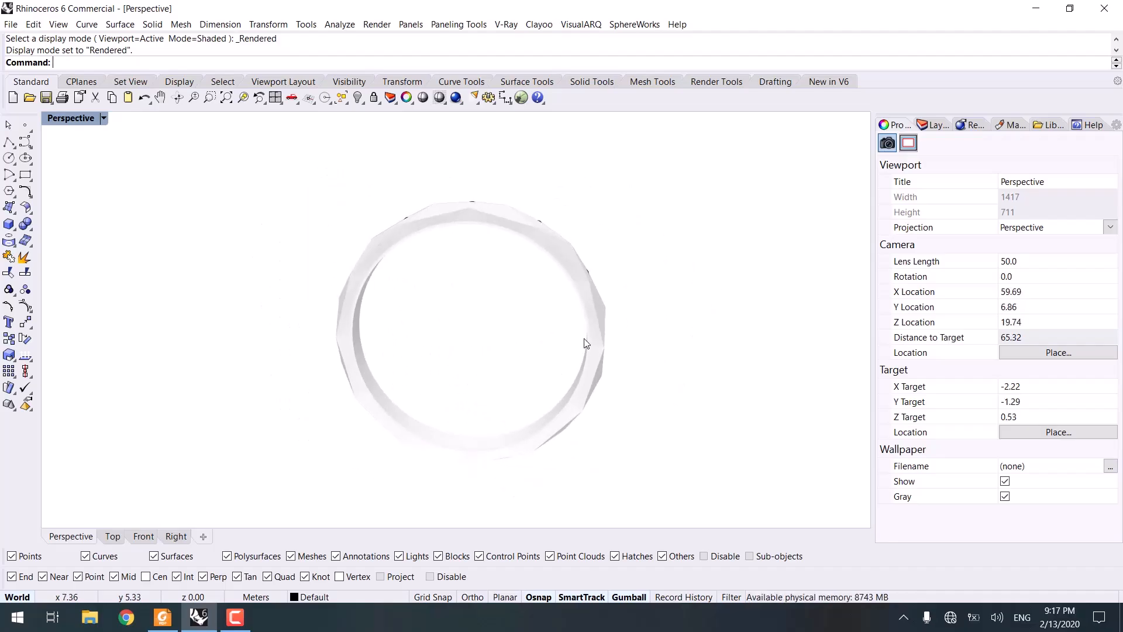
key("ctrl+alt+s")
right_click_drag(686, 213, 481, 261)
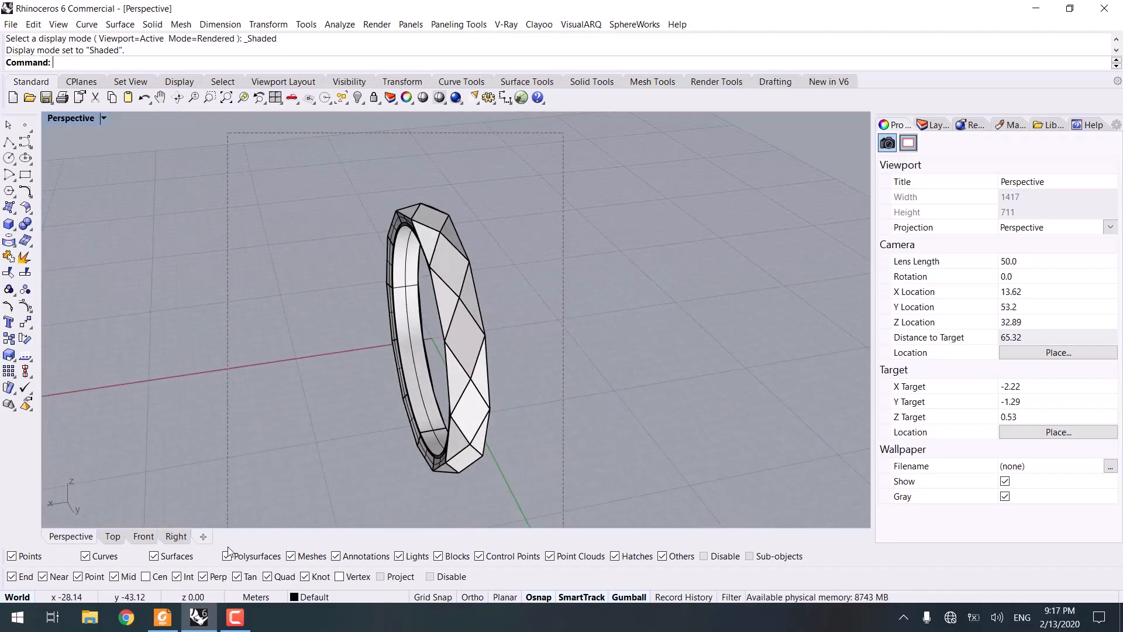
left_click_drag(227, 549, 230, 543)
right_click_drag(466, 293, 419, 281)
scroll(456, 299, "up", 4)
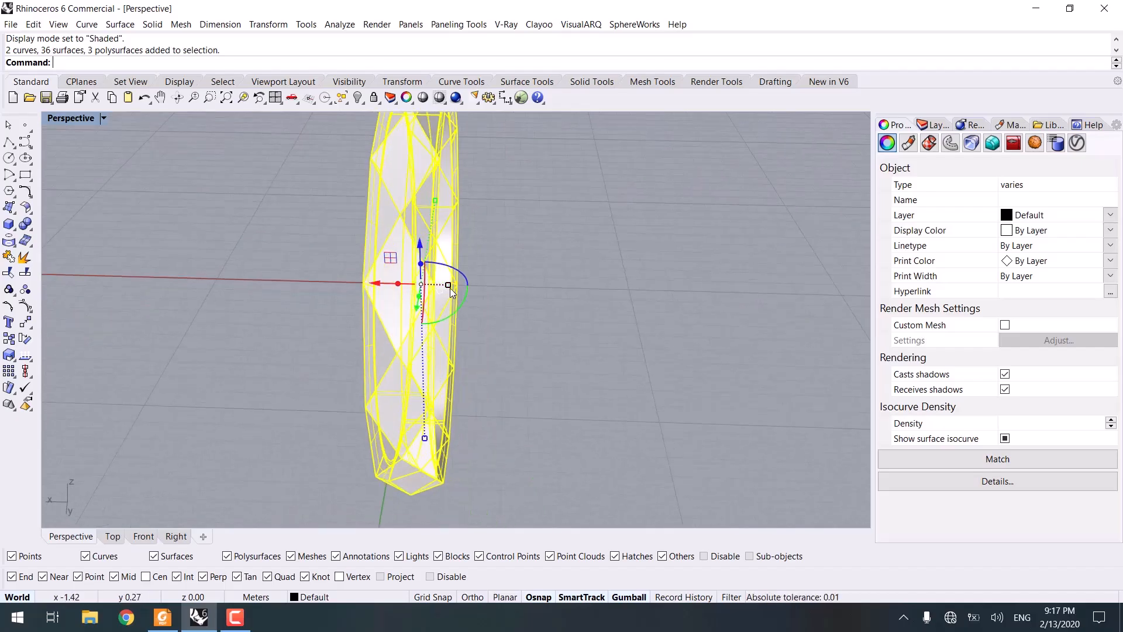
left_click_drag(449, 286, 467, 288)
left_click(599, 284)
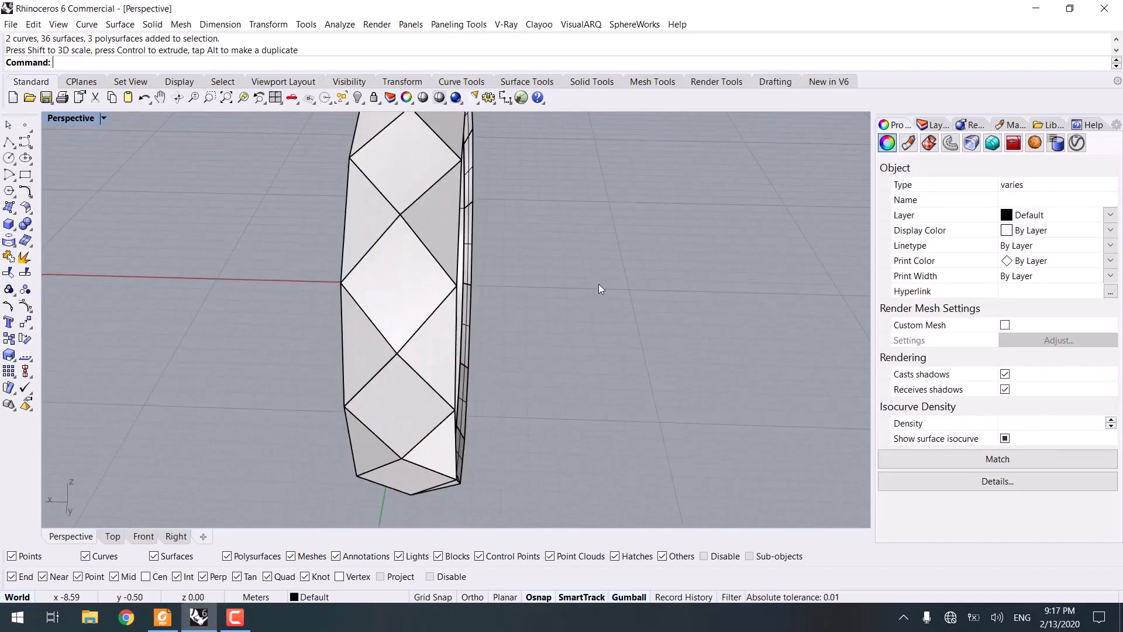
scroll(515, 306, "down", 4)
right_click_drag(512, 308, 421, 302)
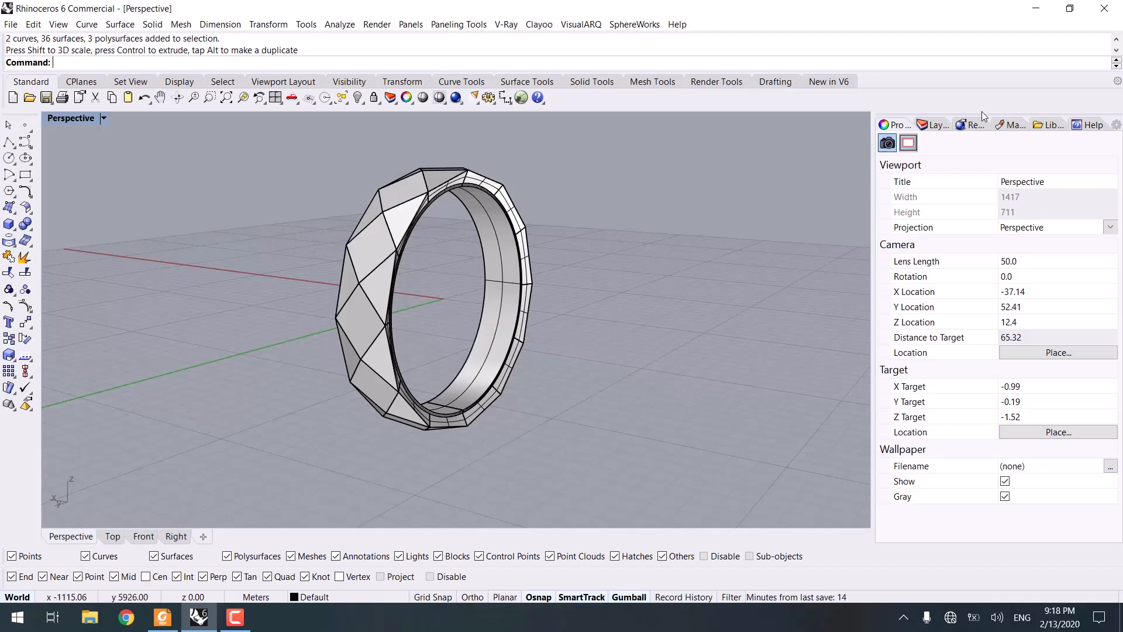
Step: Assign the Metal material to all objects and preview the ring in rendered mode
left_click(1015, 125)
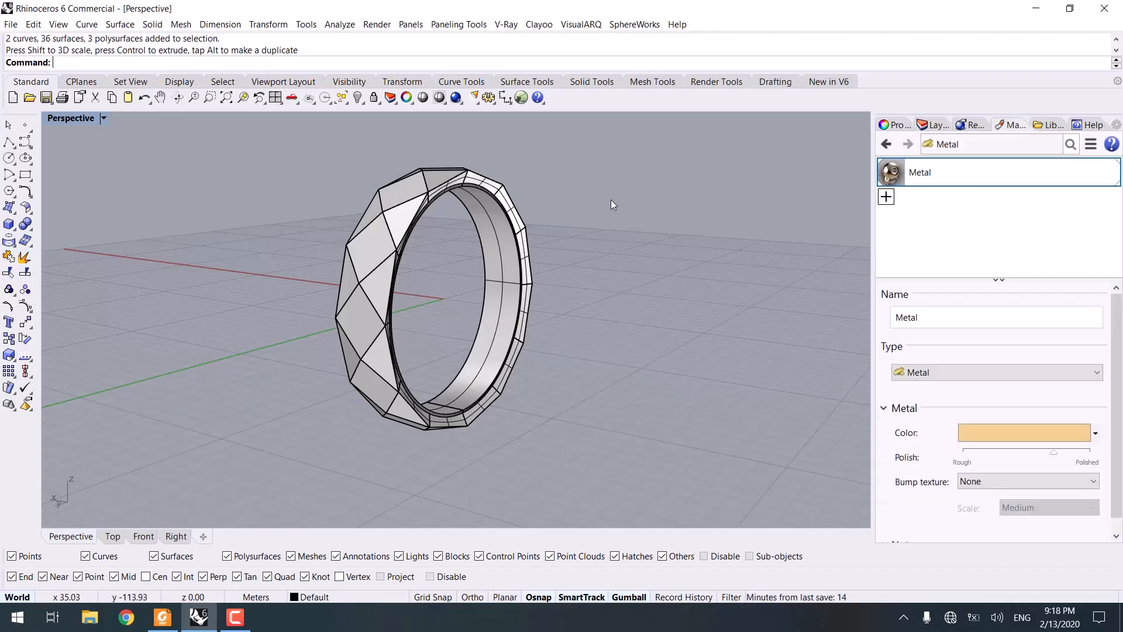
key("ctrl+a")
right_click(913, 173)
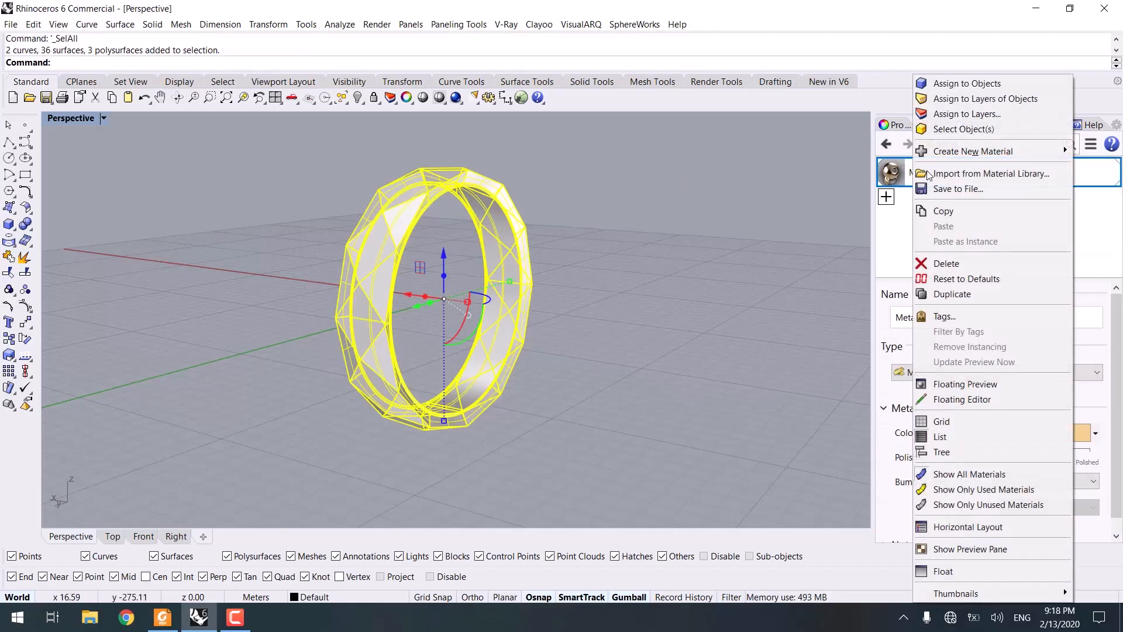
left_click(948, 87)
right_click_drag(634, 281, 505, 286)
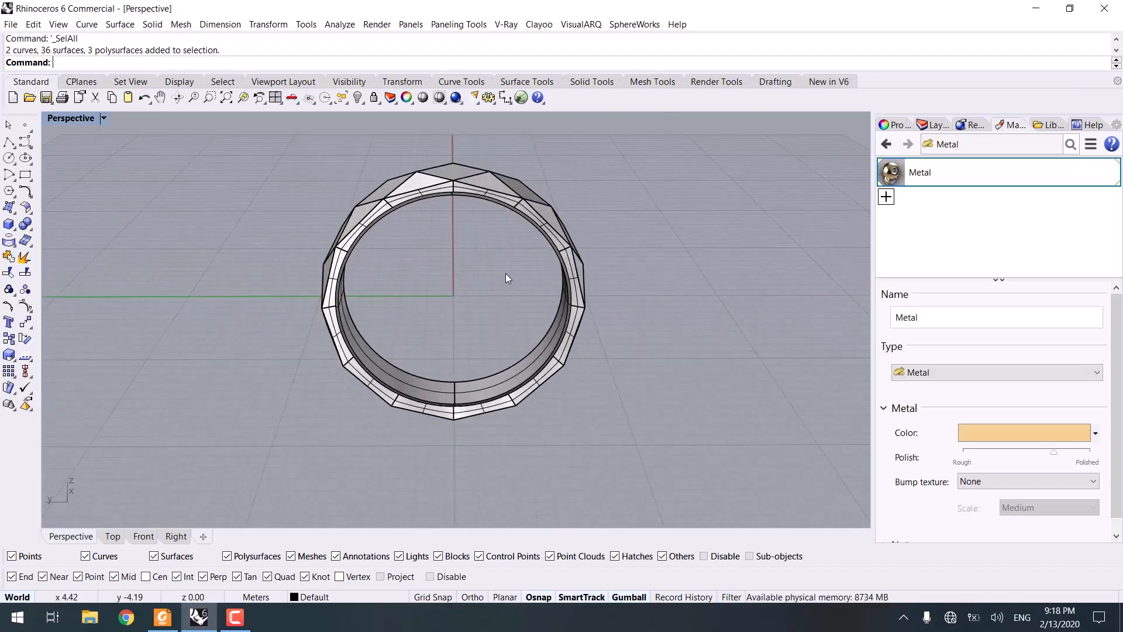
key("ctrl+alt+r")
mouse_move(531, 283)
right_mouse_down()
mouse_move(591, 271)
mouse_move(462, 238)
mouse_move(277, 342)
mouse_move(346, 442)
mouse_move(646, 293)
mouse_move(625, 326)
right_mouse_up()
key("ctrl+alt+s")
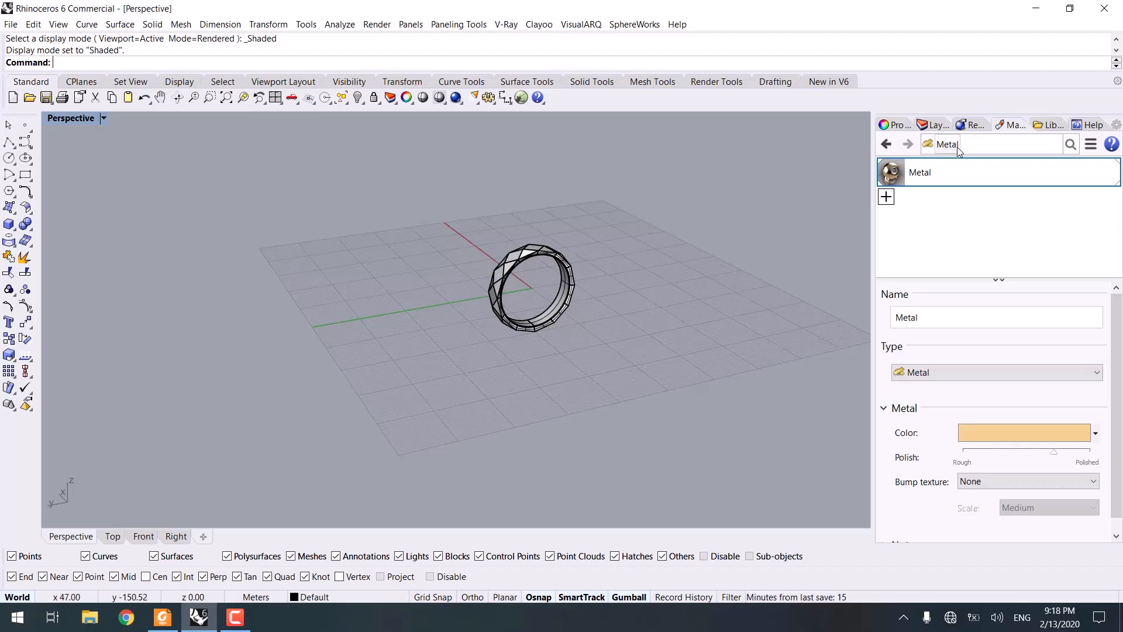
Step: Move all the selected ring objects to Layer 05
left_click_drag(701, 218, 415, 400)
left_click(933, 125)
right_click(921, 250)
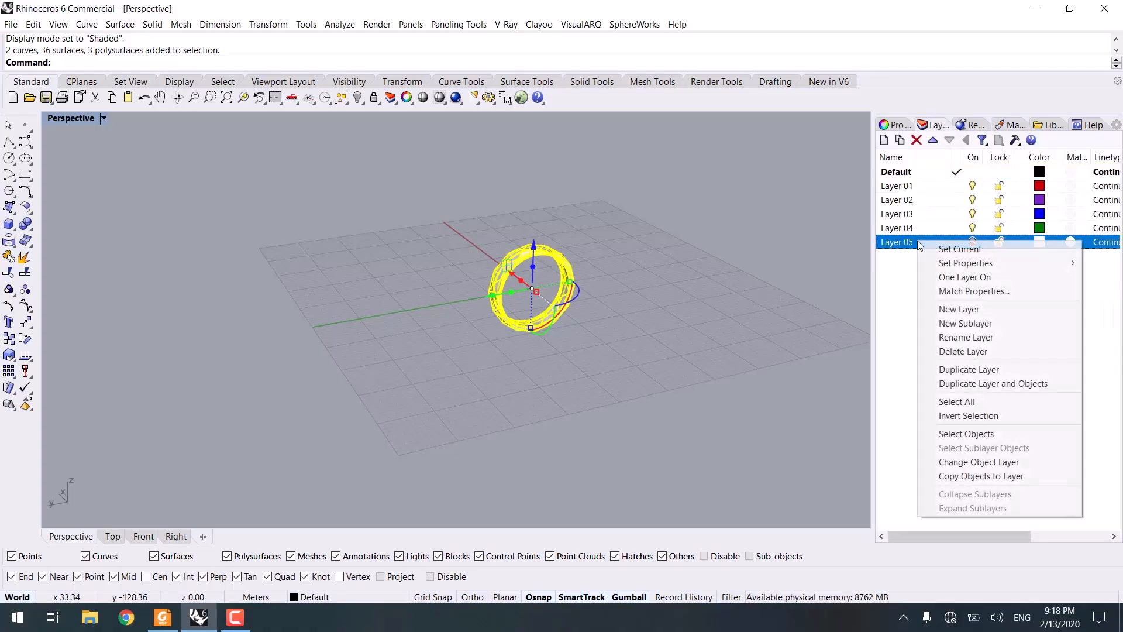
left_click(979, 463)
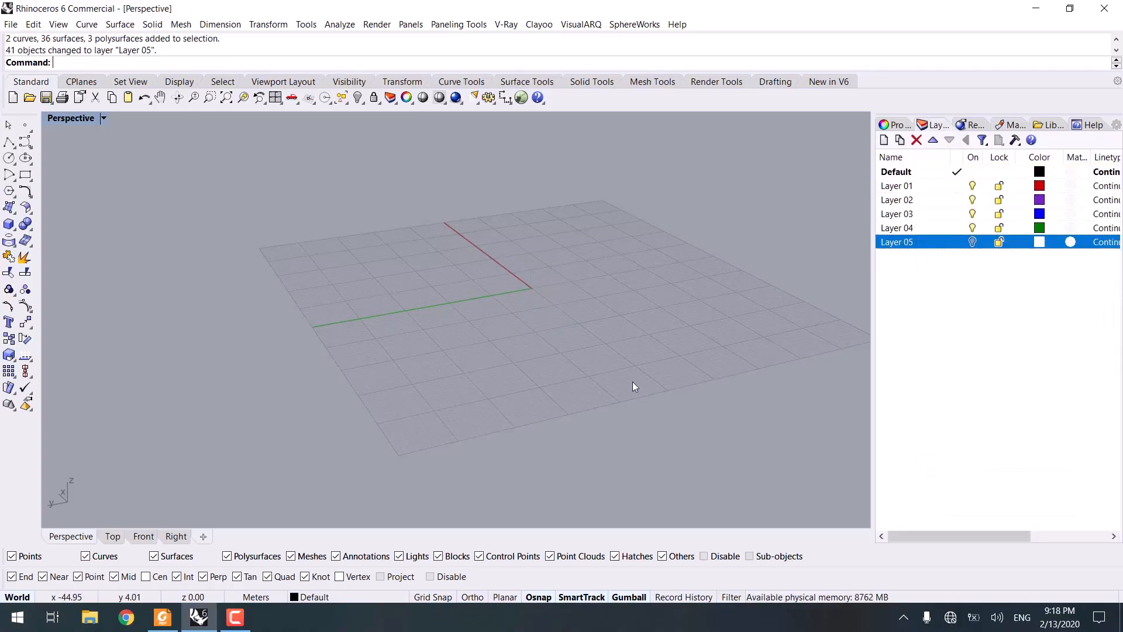
Step: Switch to the Jewelry.pdf reference and examine the ring image before returning to the model
key("ctrl+alt+s")
mouse_move(591, 315)
right_mouse_down()
mouse_move(534, 293)
mouse_move(491, 310)
mouse_move(473, 297)
right_mouse_up()
scroll(534, 293, "up", 5)
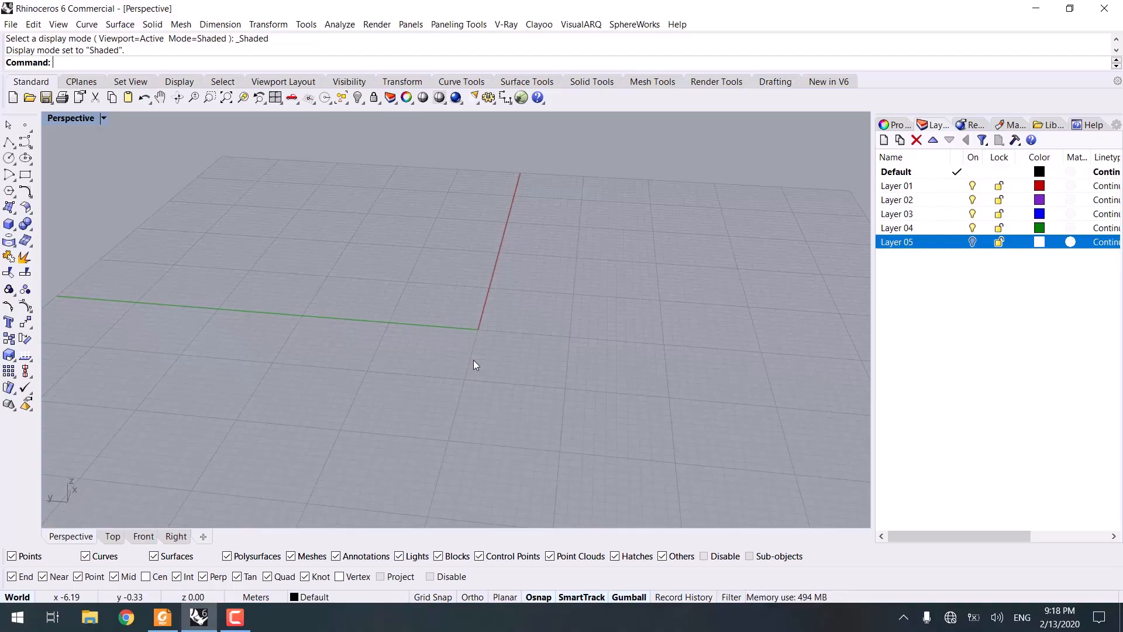
left_click(163, 617)
scroll(576, 412, "down", 1)
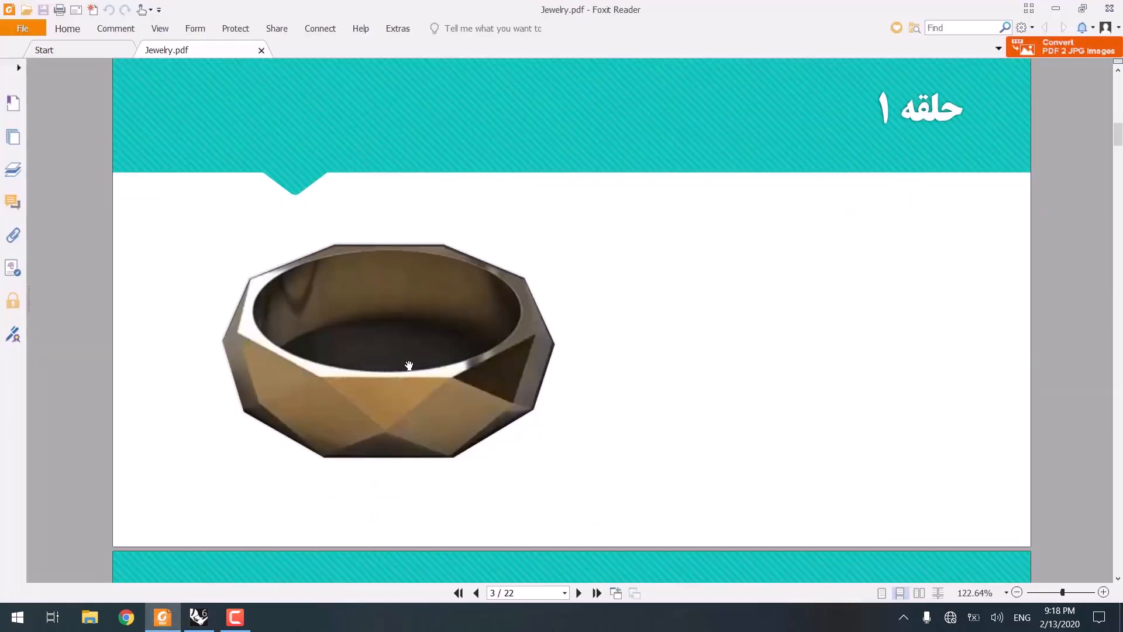
left_click(1056, 8)
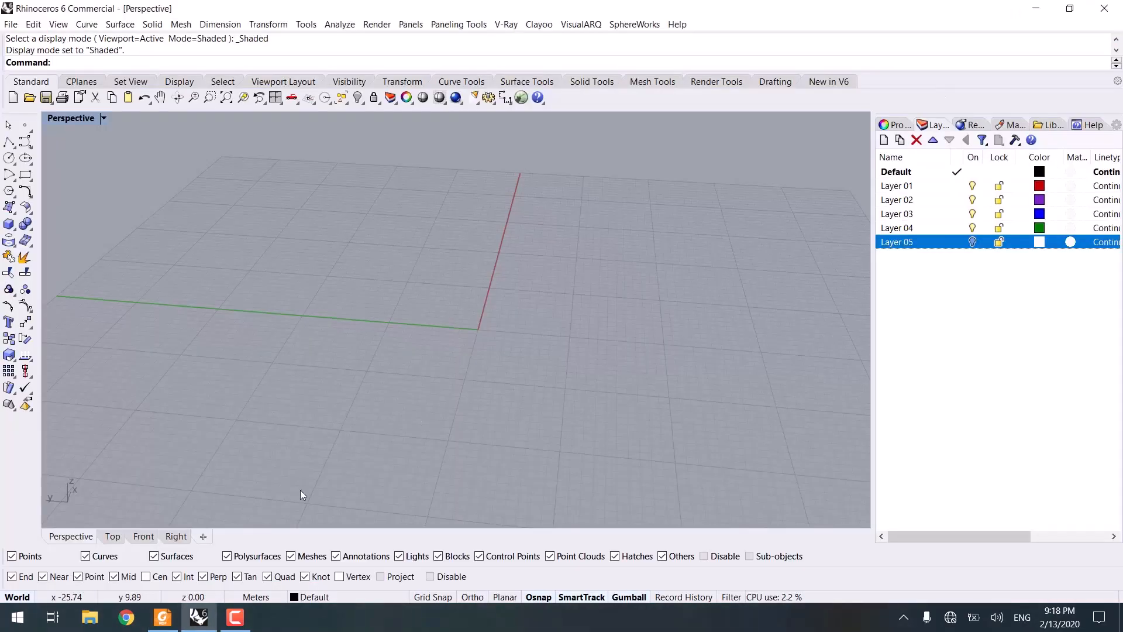
Step: Set the model units to Centimeters and answer the model scaling prompt
left_click(266, 596)
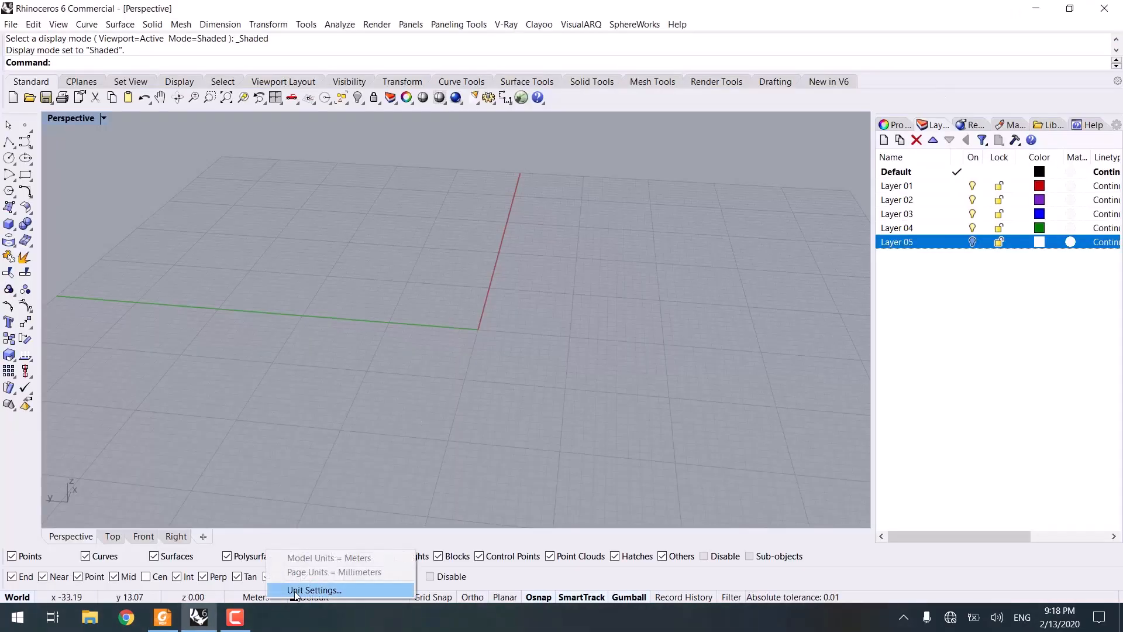
left_click(300, 591)
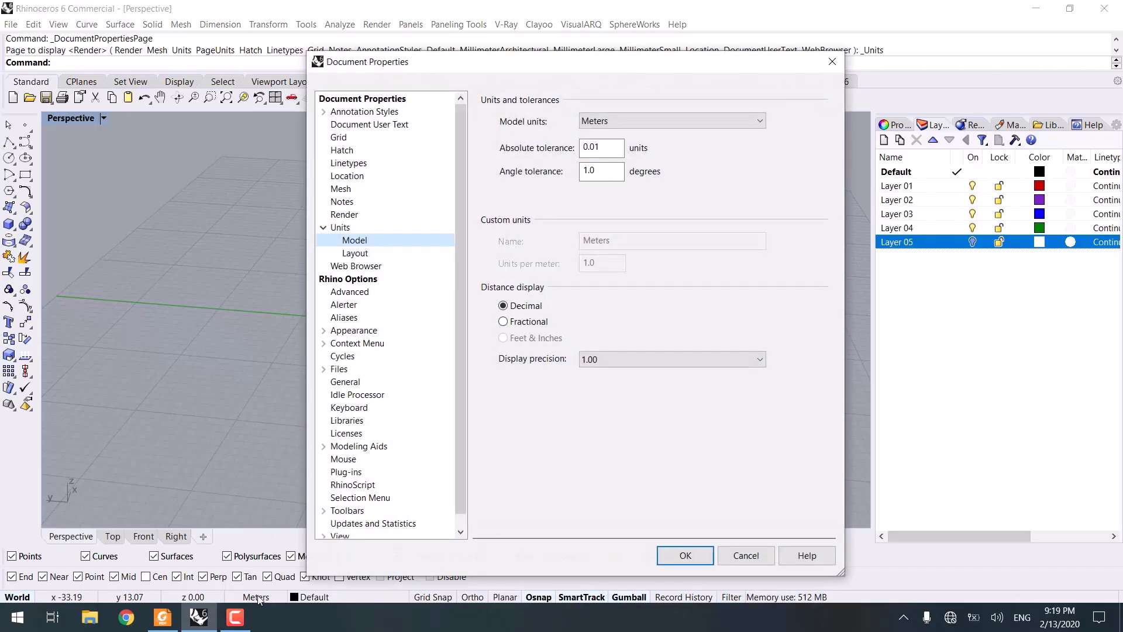
left_click(655, 121)
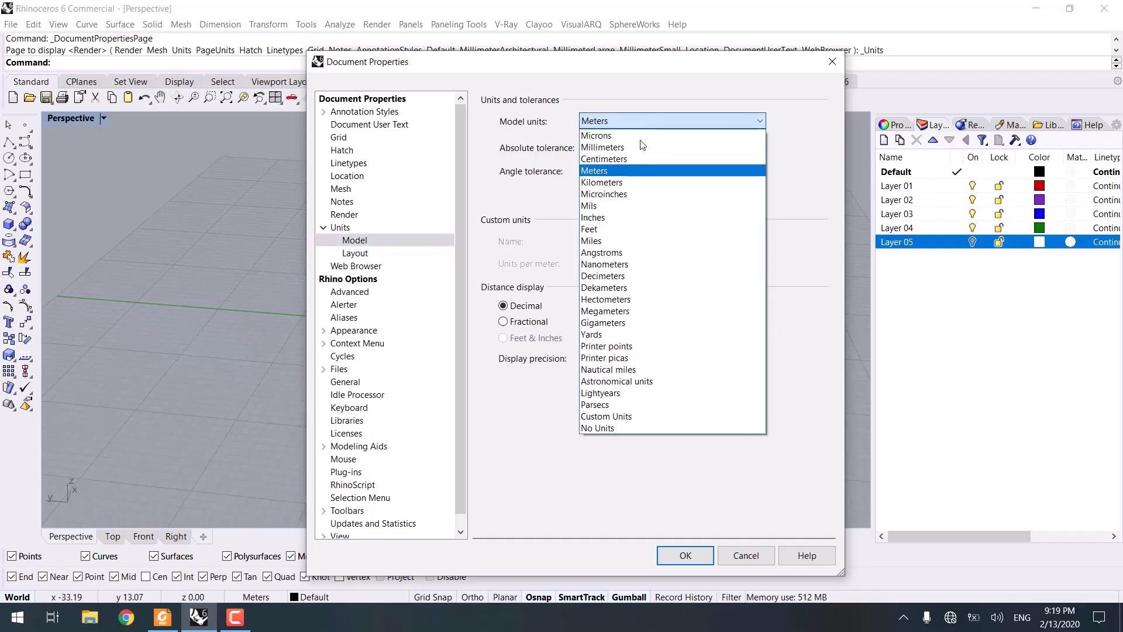
left_click(614, 164)
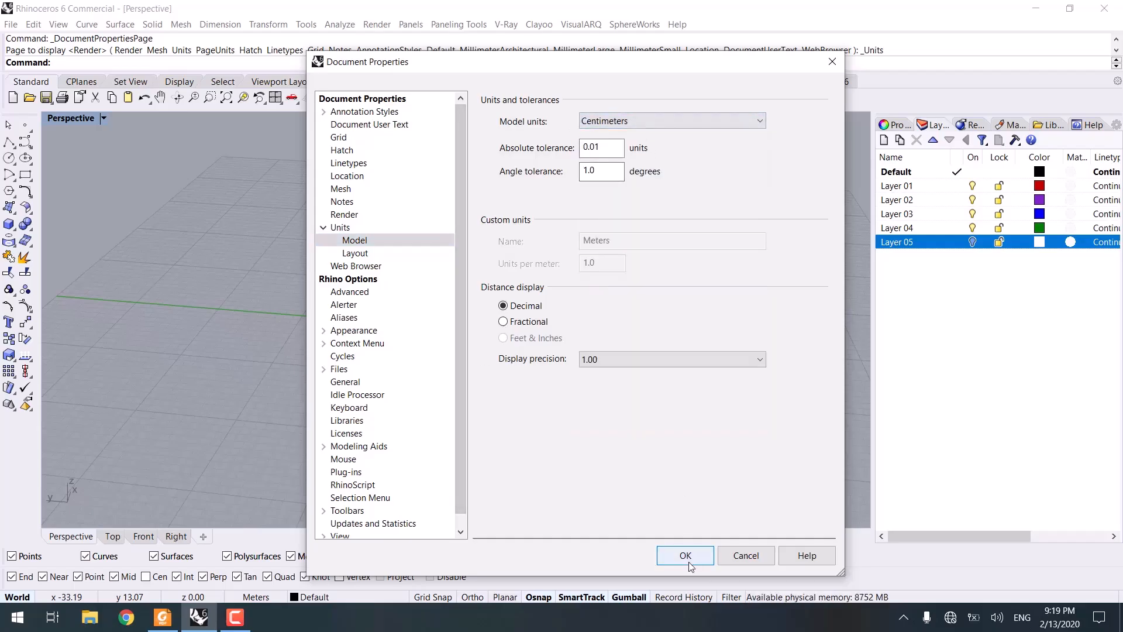
left_click(660, 554)
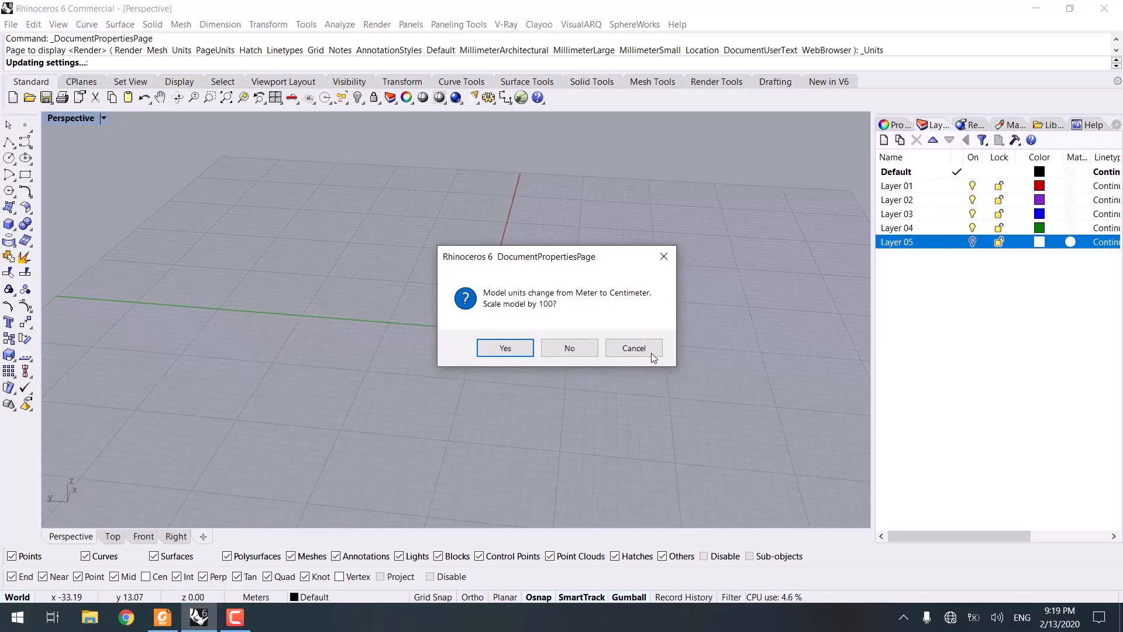
left_click(516, 350)
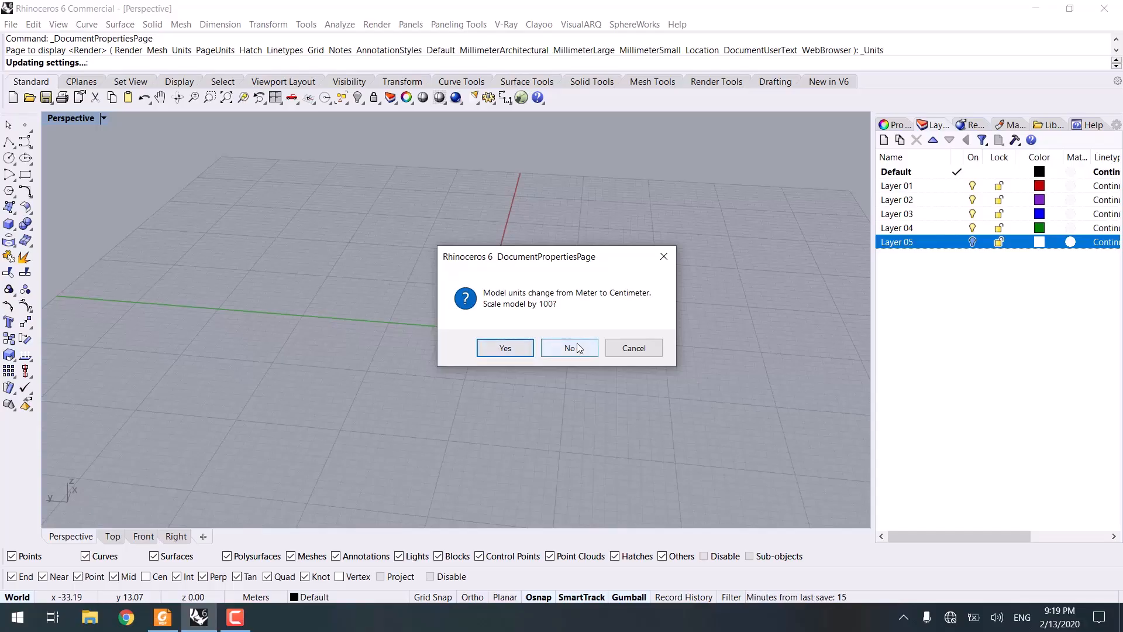
Step: Turn Layer 05 back on to show the ring and prongs
left_click(976, 242)
right_click_drag(625, 329, 953, 300)
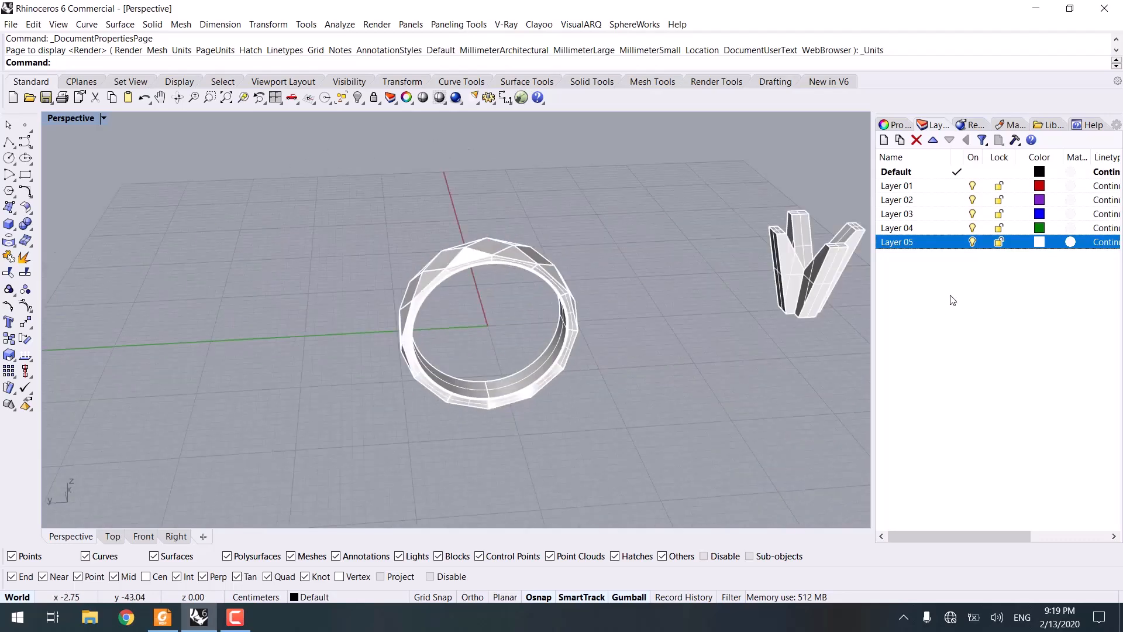
scroll(708, 328, "down", 8)
Step: Select the ring and move it sideways so it sits beyond the prong piece
left_click_drag(703, 252, 640, 390)
scroll(642, 392, "down", 6)
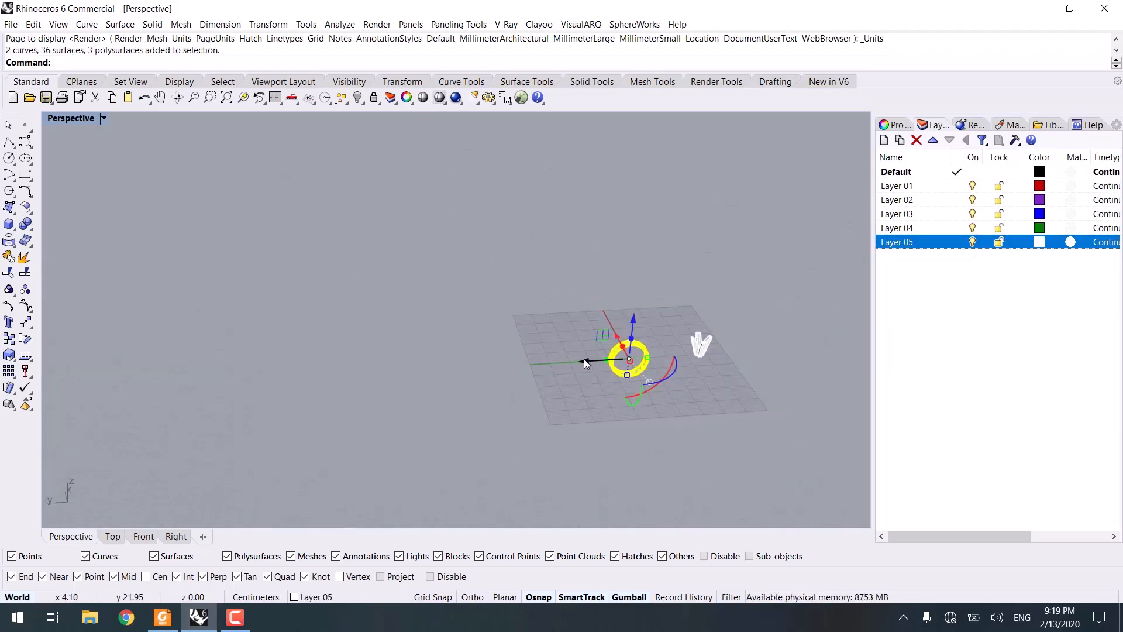
left_click_drag(585, 361, 733, 354)
left_click(705, 392)
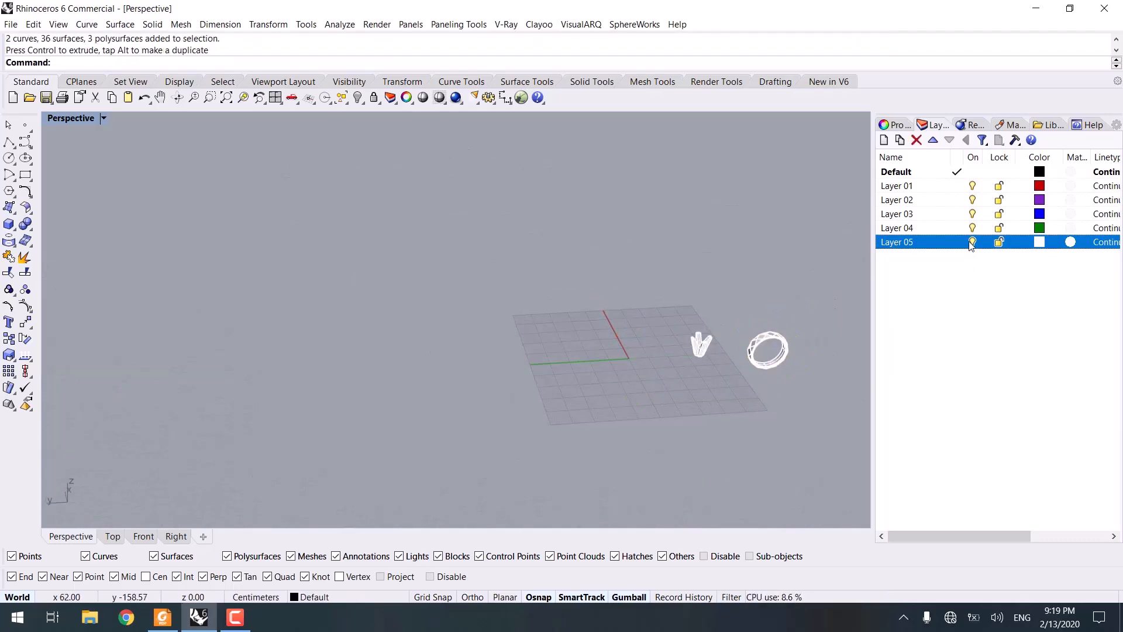